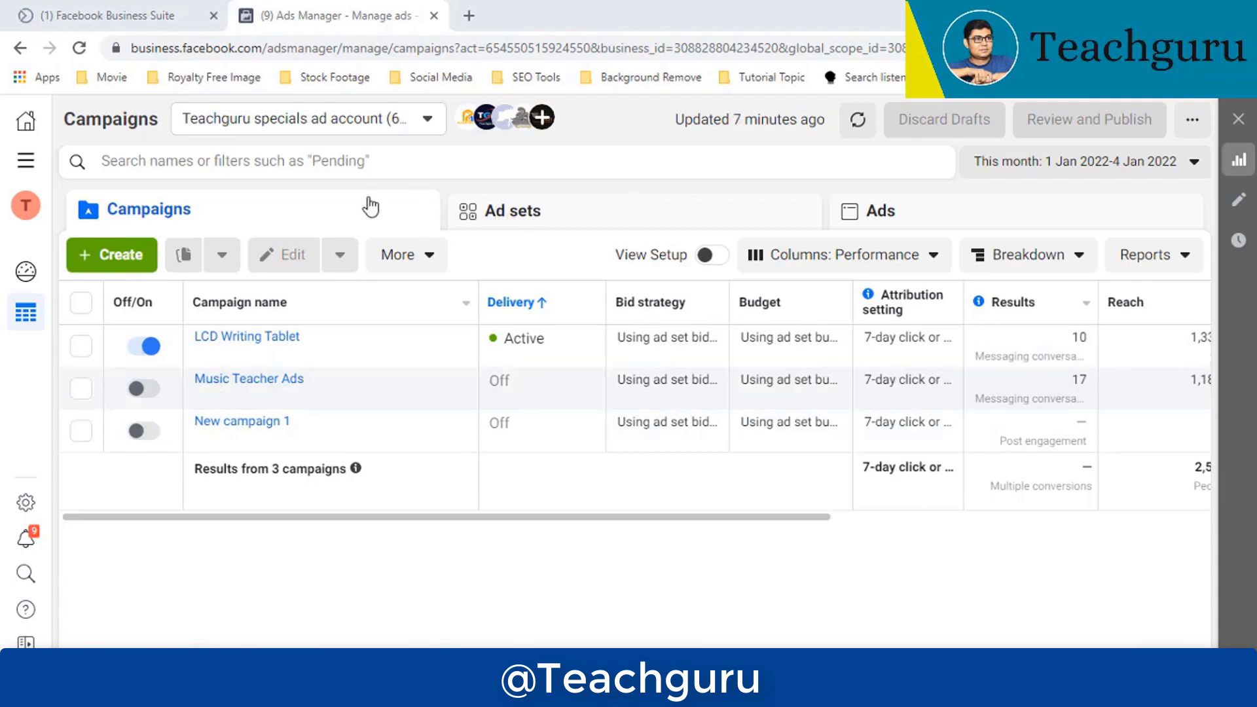
Create a new campaign with the Engagement objective, set to Post Engagement, after checking the descriptions of the available objectives
click(120, 260)
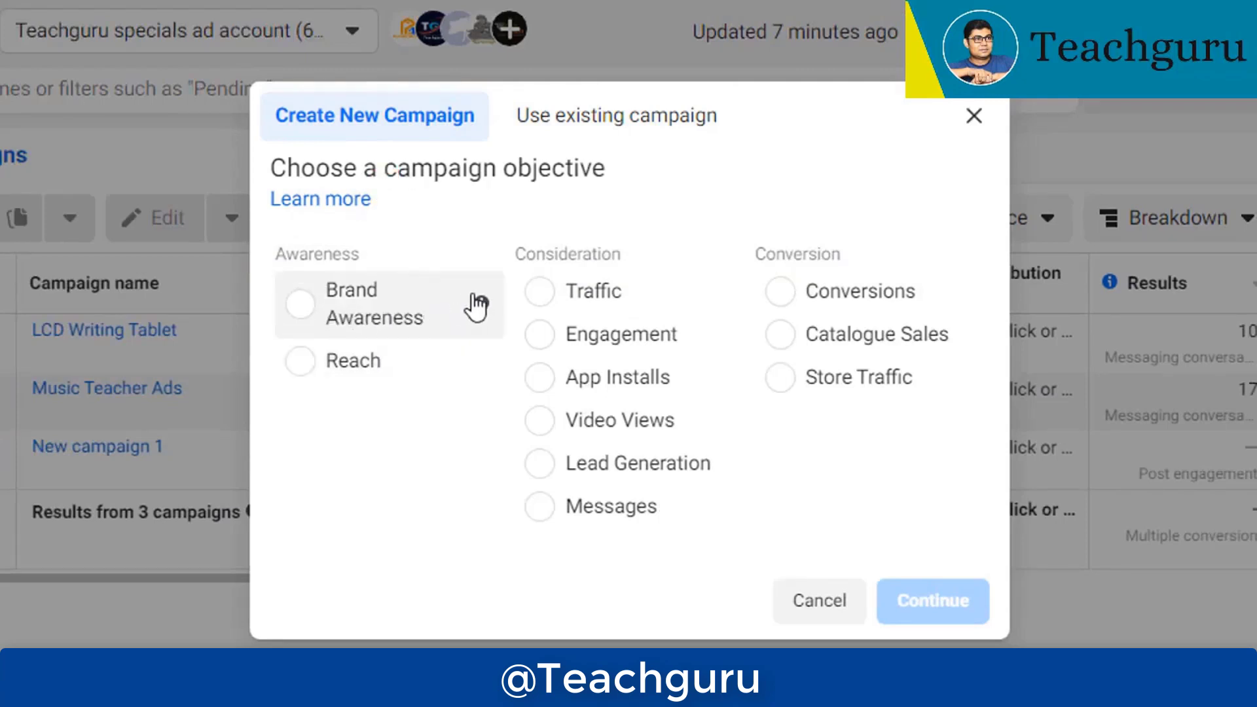
mouse_move(480, 308)
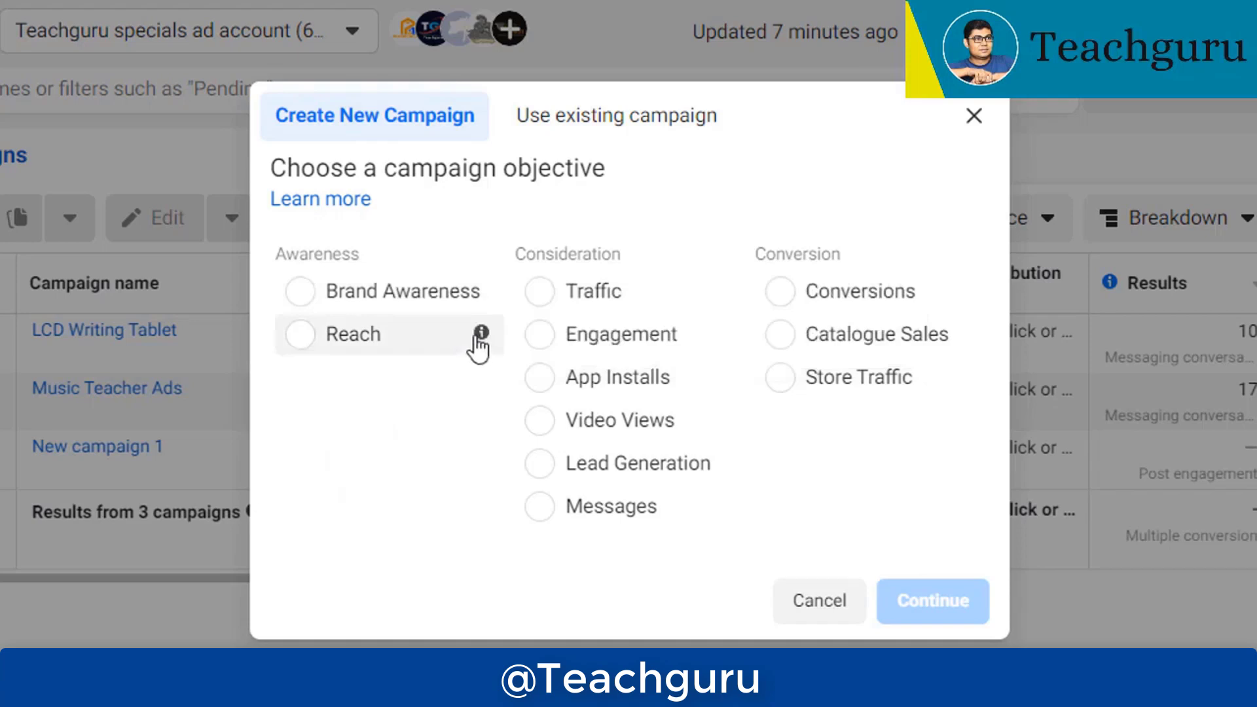
mouse_move(482, 340)
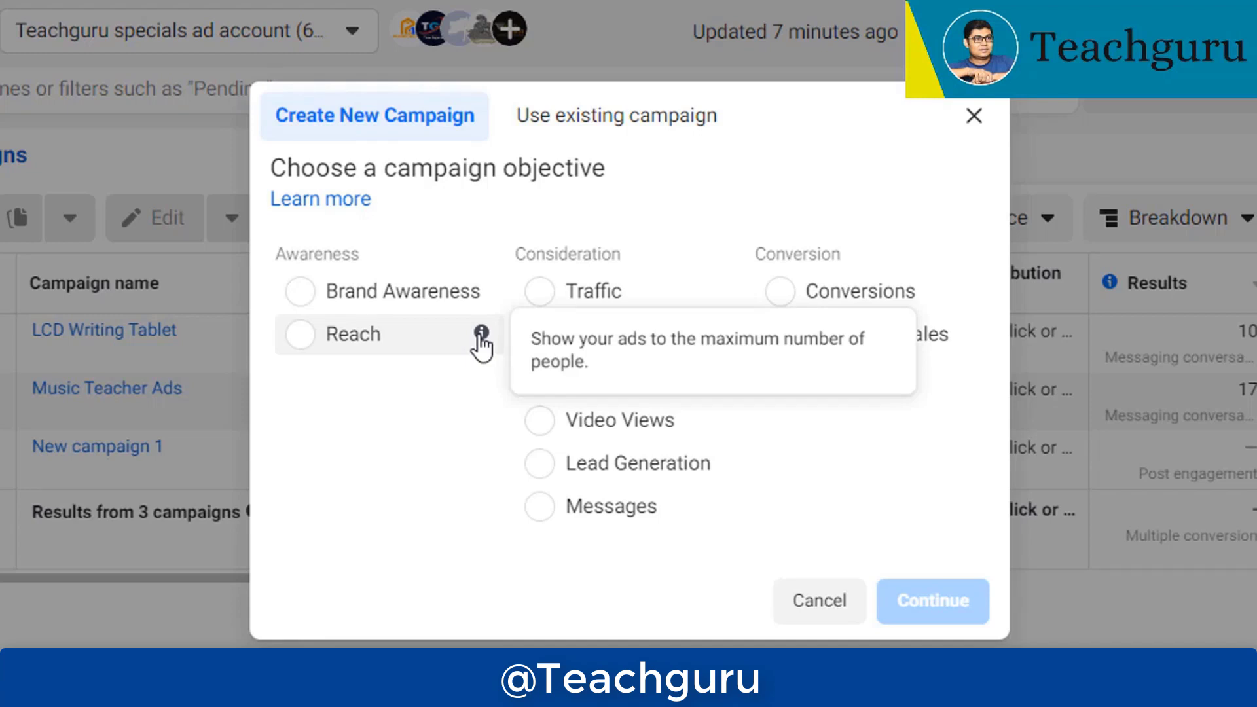
mouse_move(724, 305)
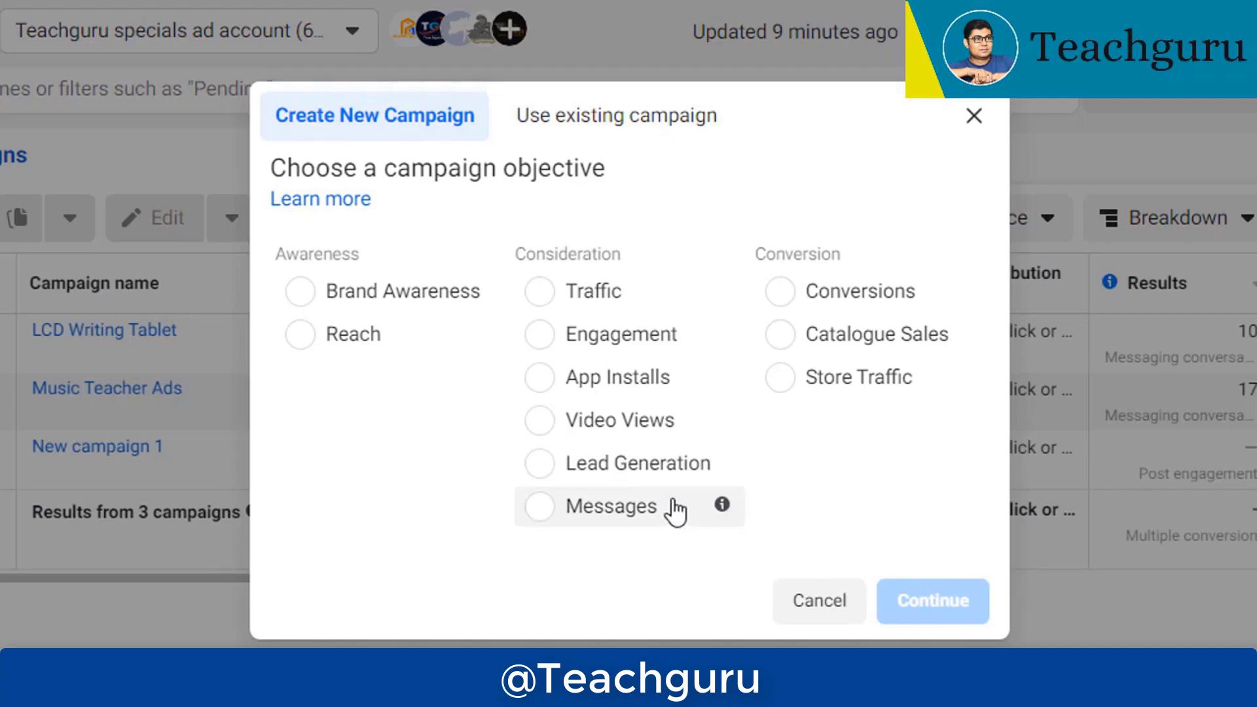
mouse_move(956, 304)
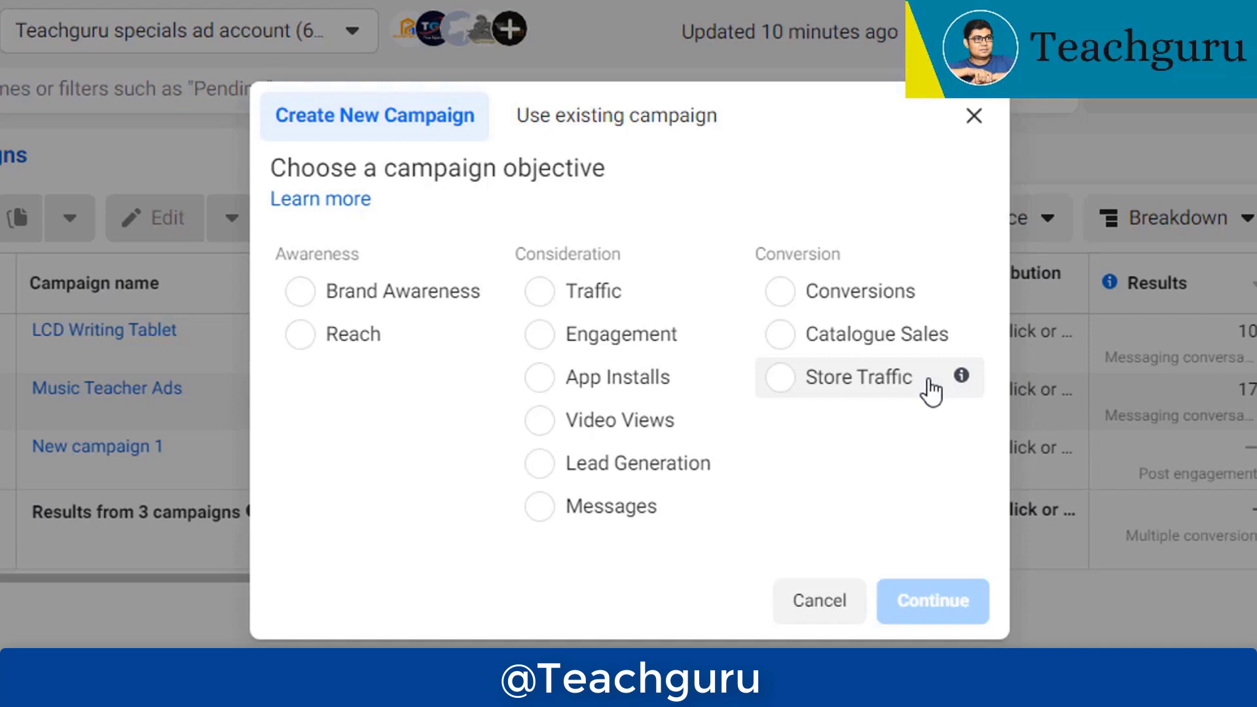
click(538, 345)
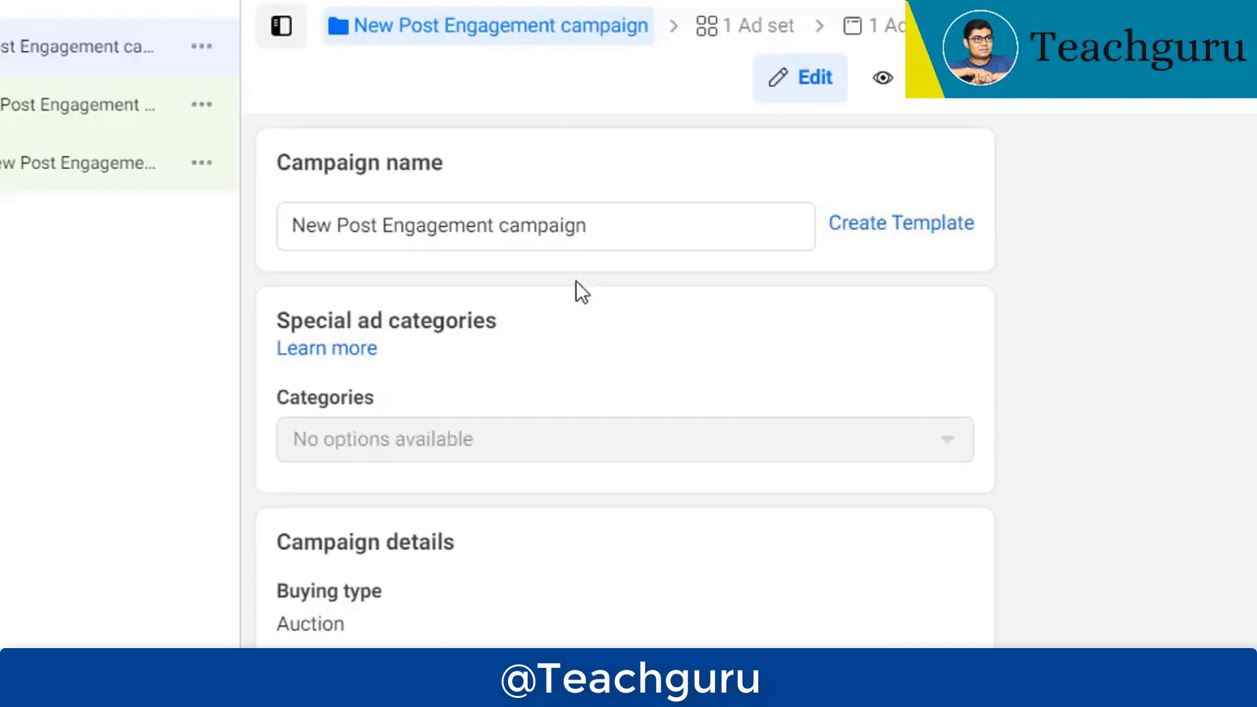
Rename the campaign as "Teachguru test ad"
drag(590, 229, 225, 220)
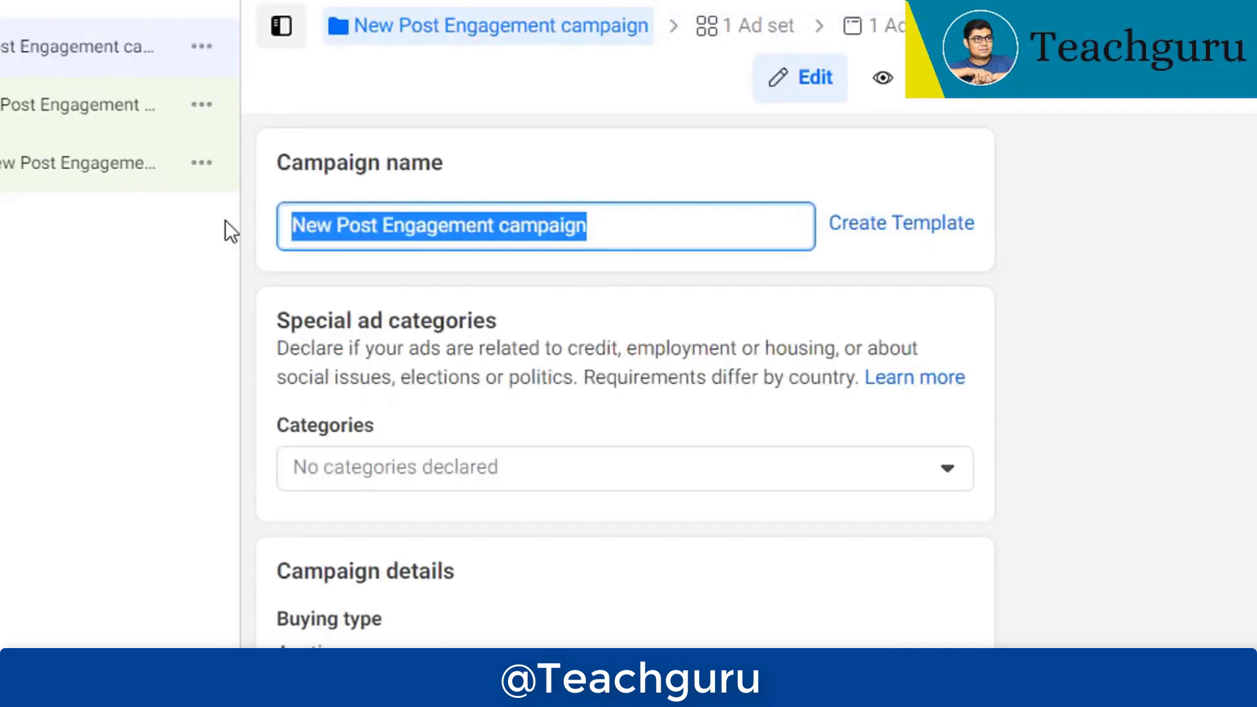
key(BackSpace)
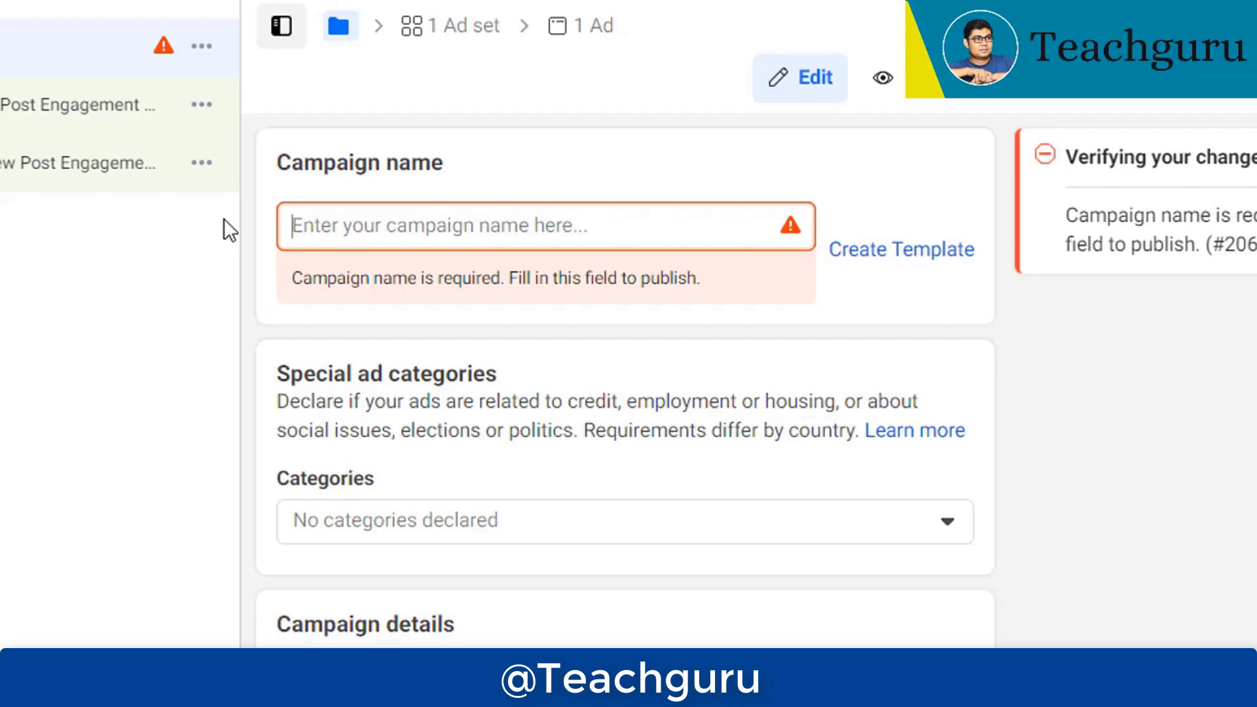
text(Teachguru test ad)
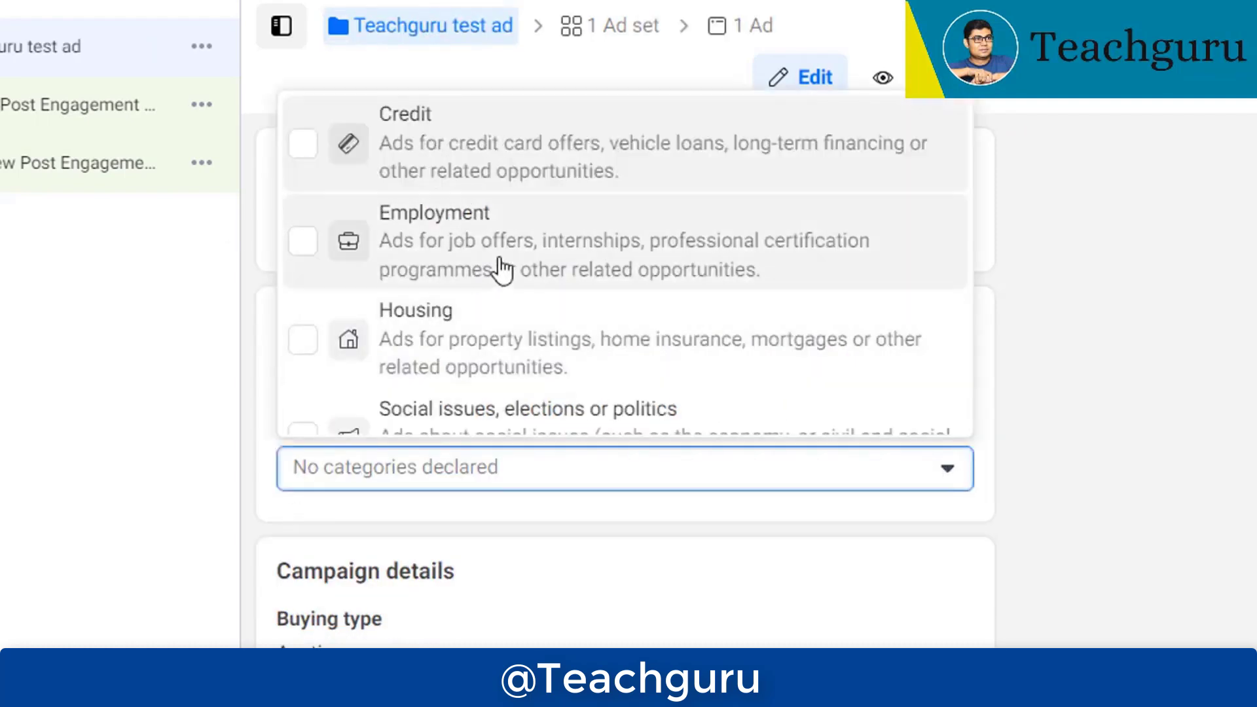
Look through the available special ad categories without declaring any for the campaign
scroll(500, 268, down, 1)
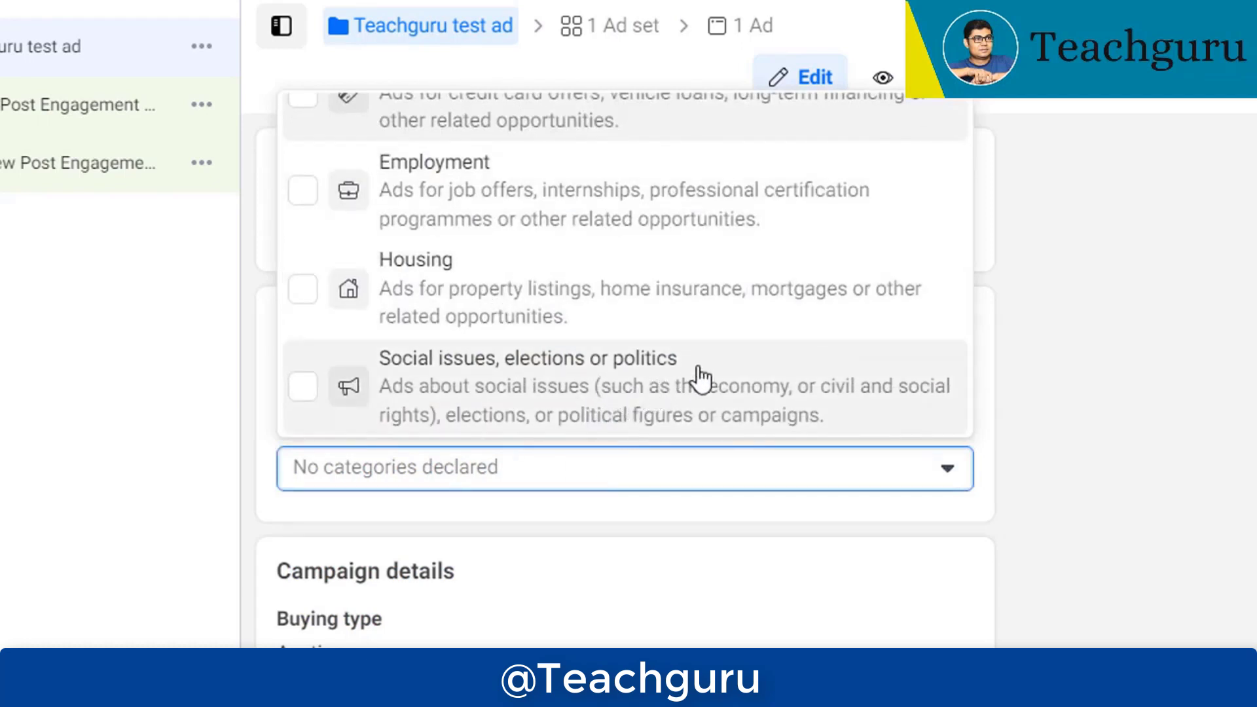
scroll(696, 378, up, 1)
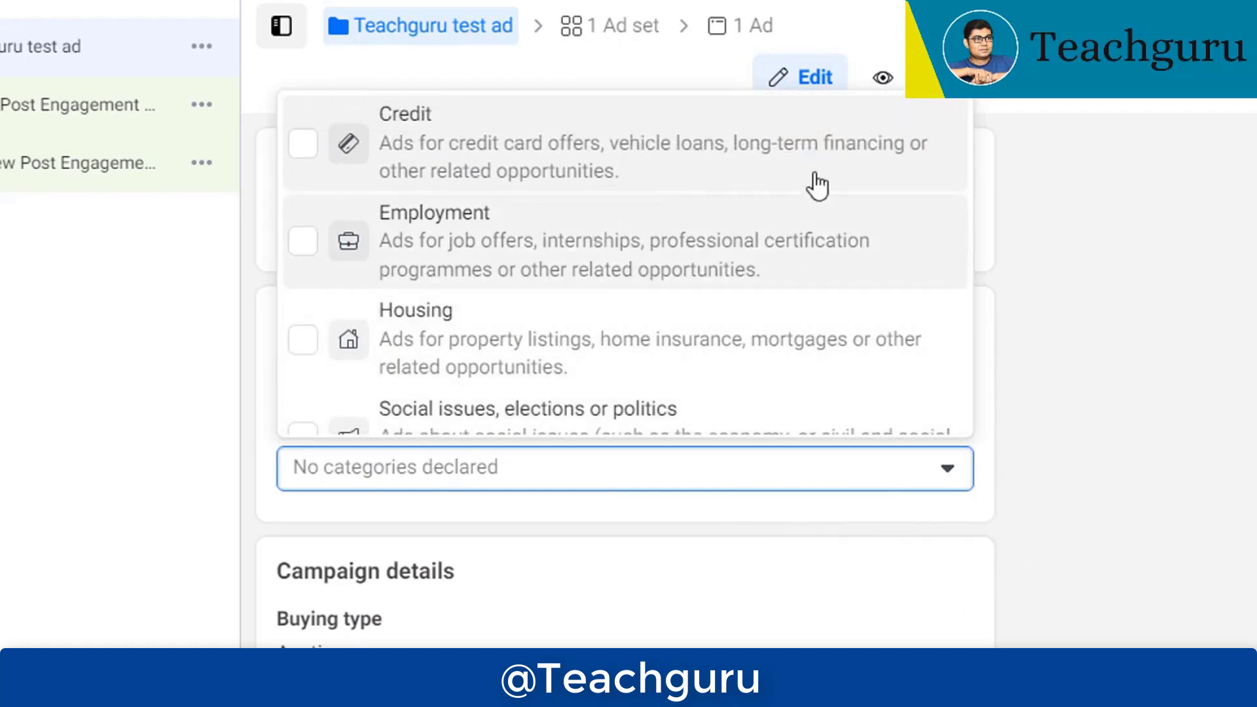
click(1067, 359)
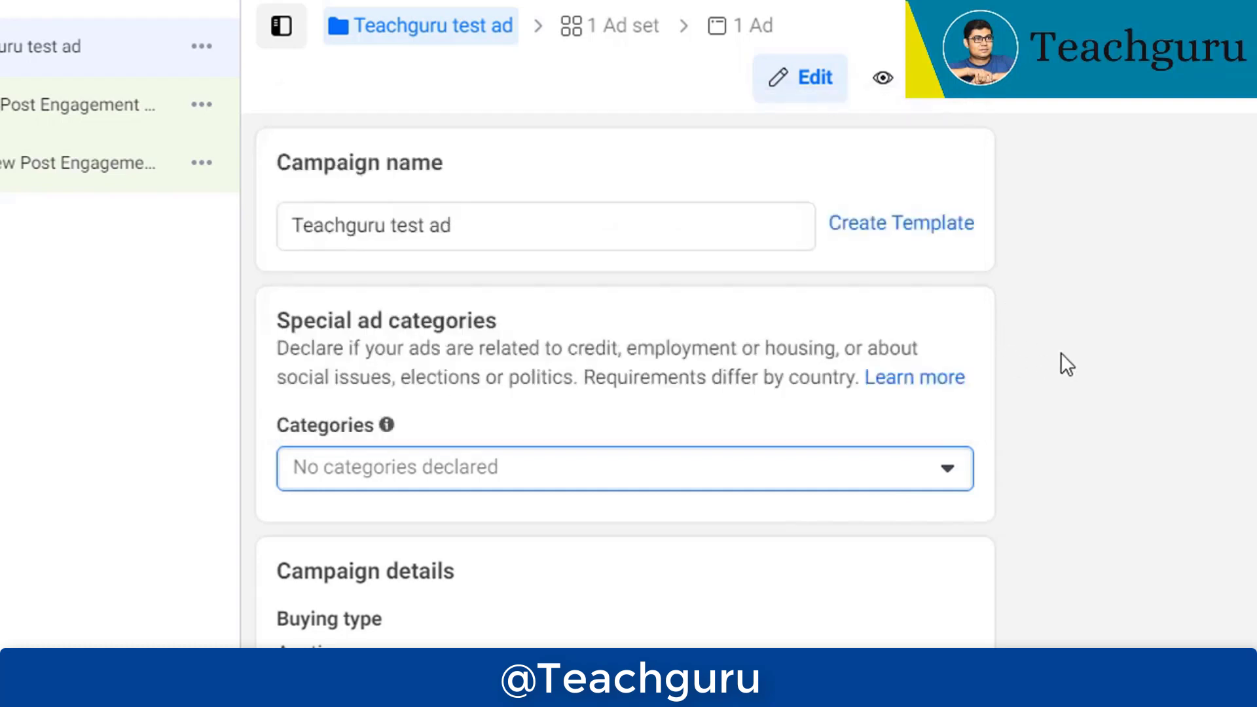
Reveal the additional campaign details options and try adding a campaign spending limit, leaving it off in the end
scroll(1024, 340, down, 4)
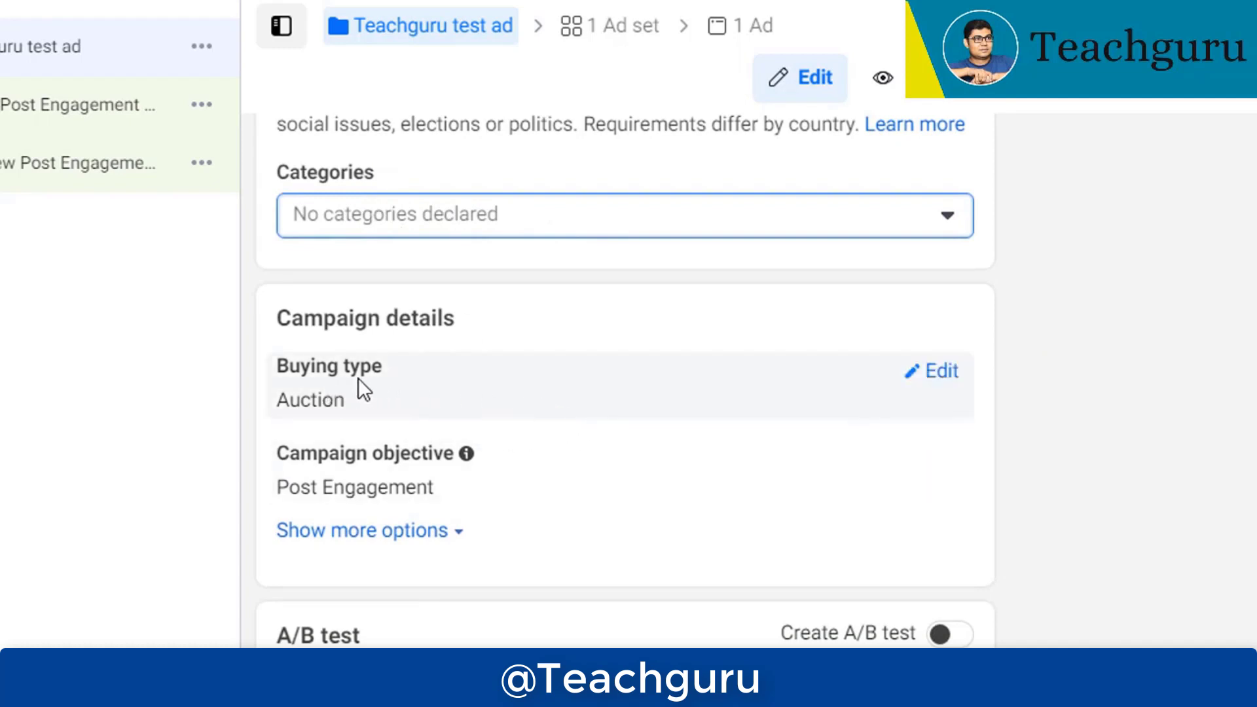
scroll(531, 386, down, 2)
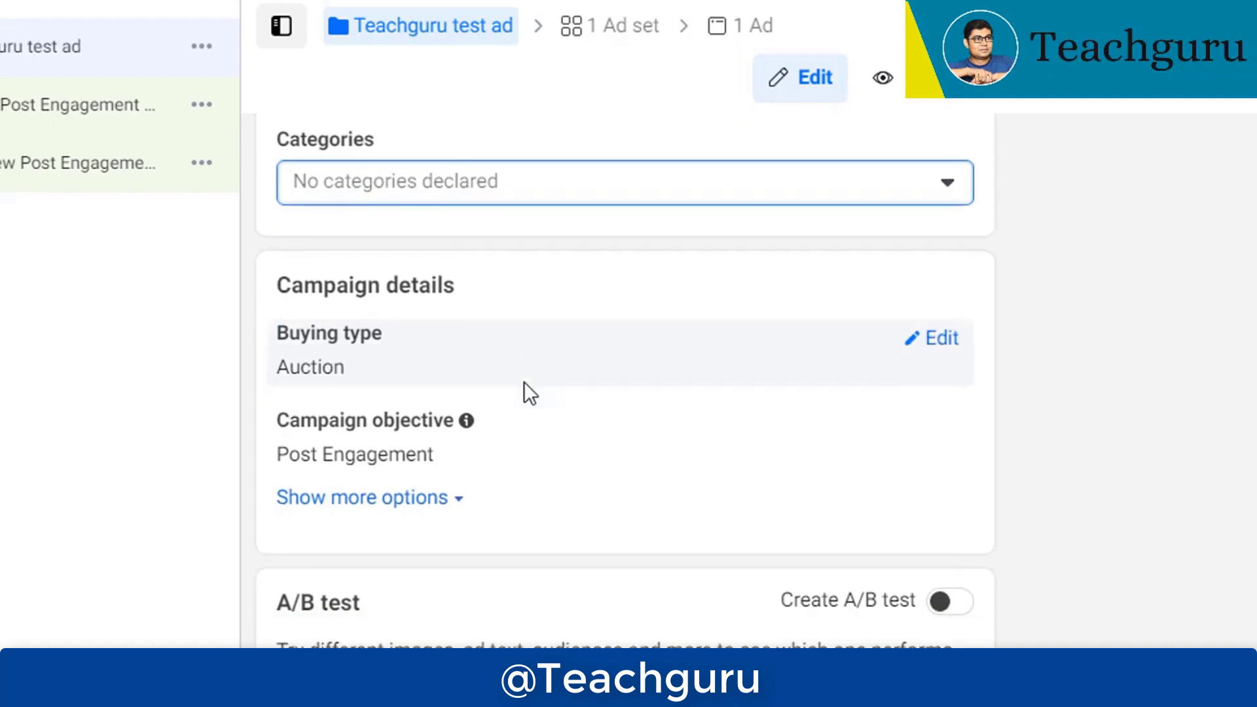
click(417, 406)
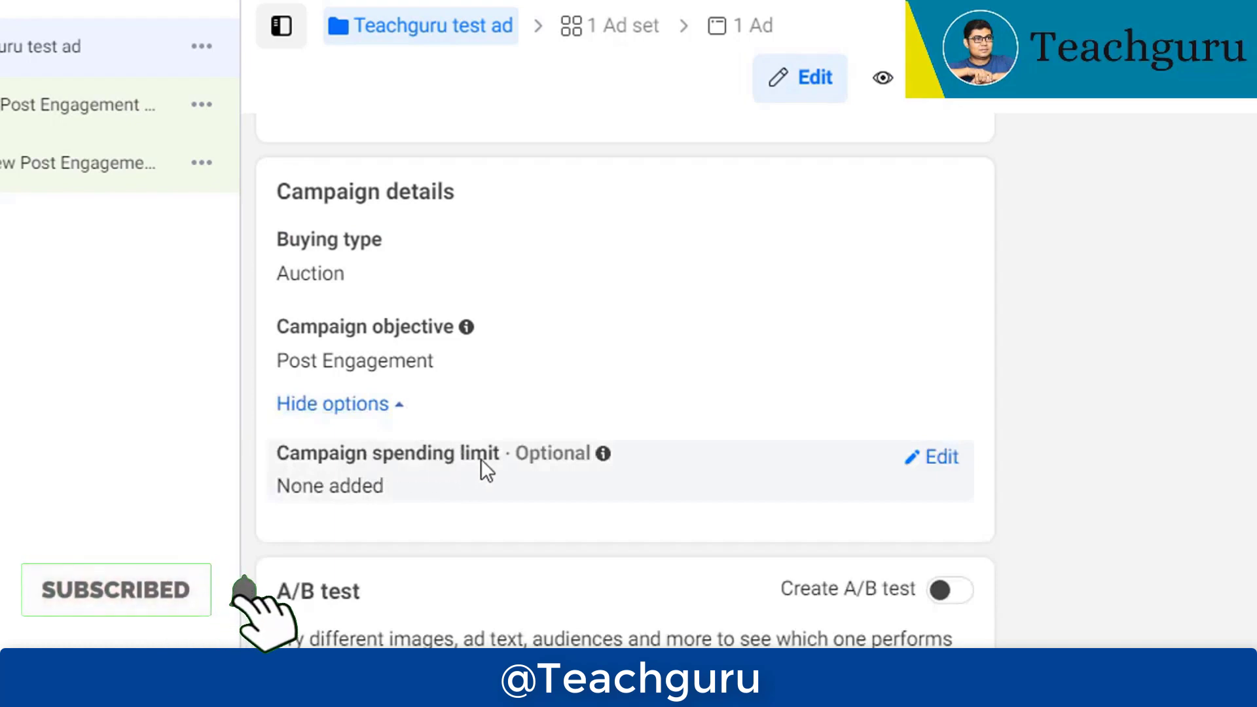
click(947, 460)
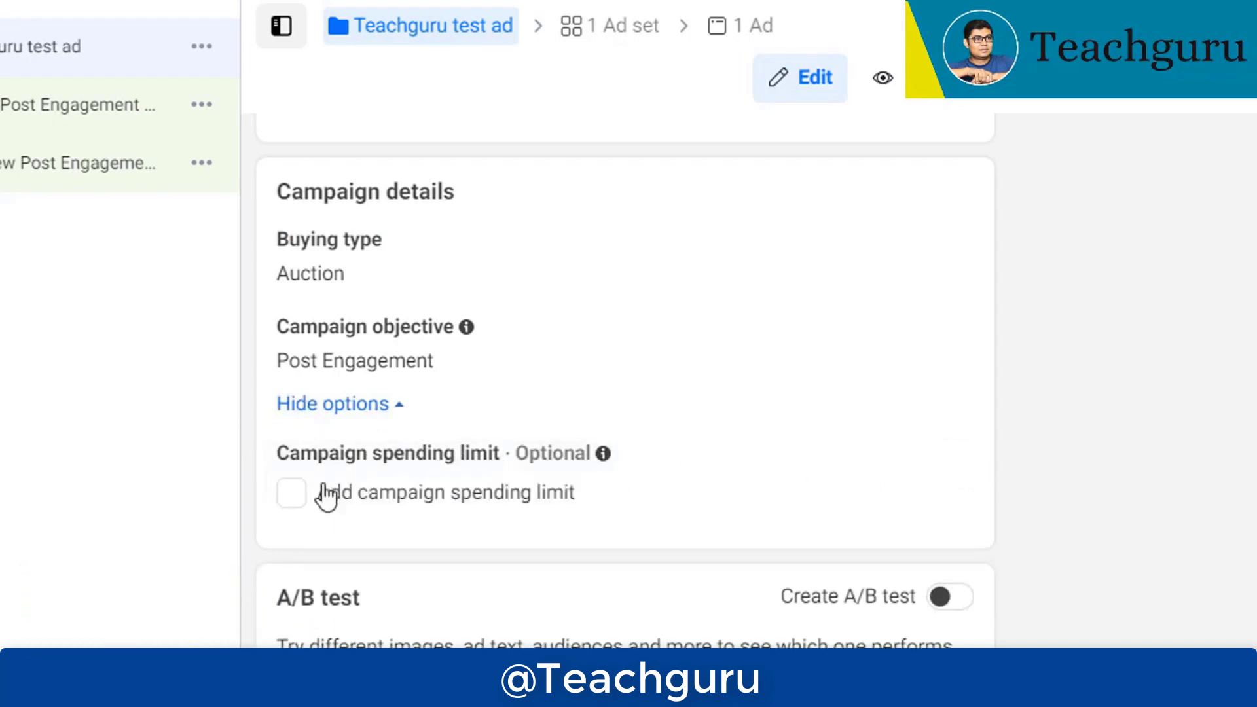
click(292, 493)
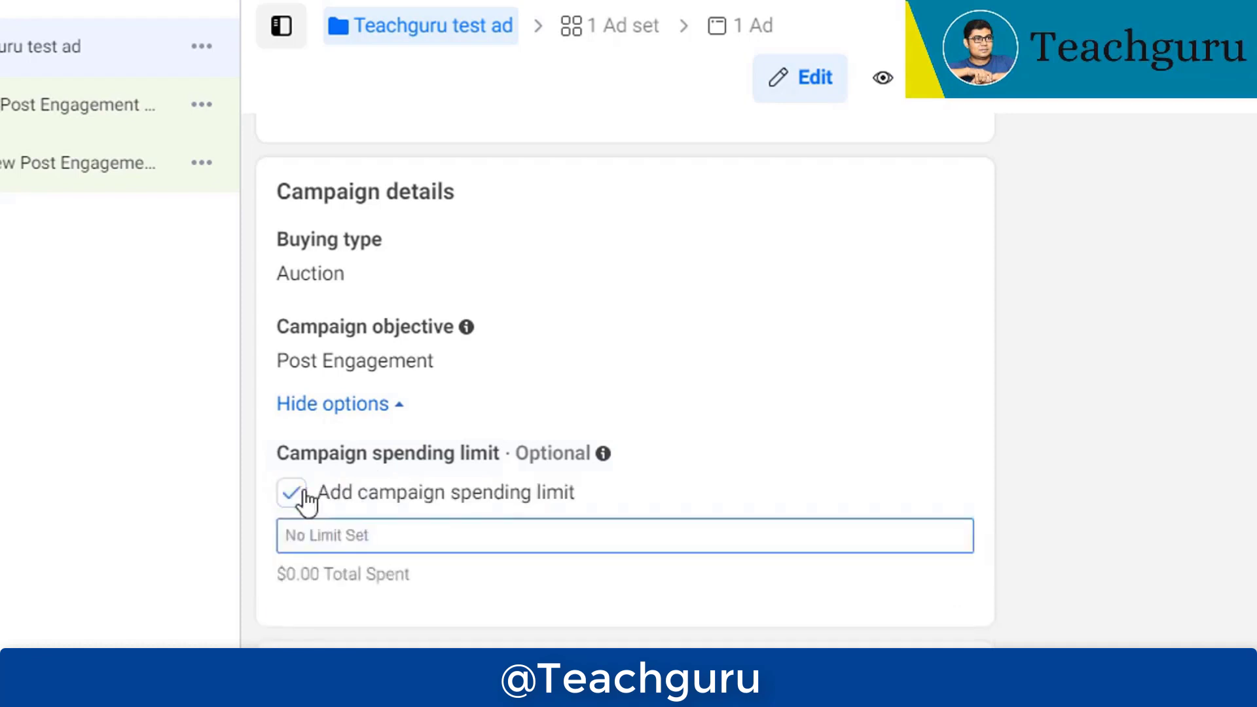
click(303, 502)
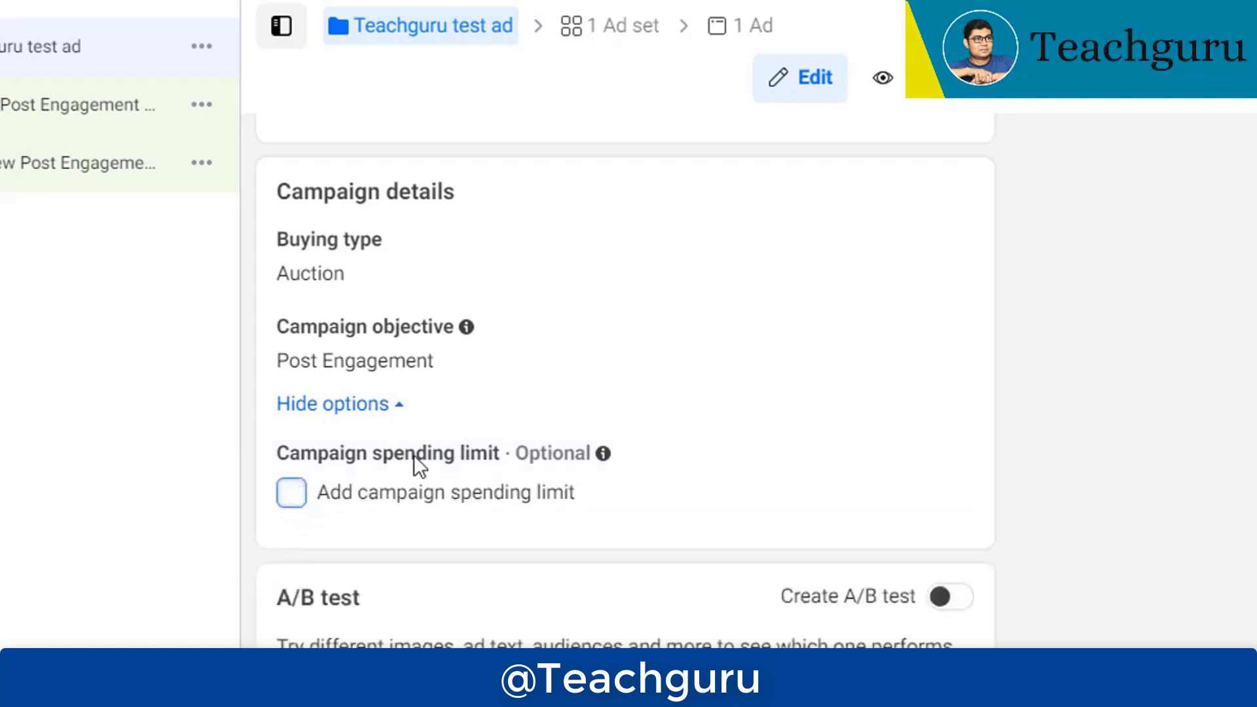
Leave the A/B test and campaign budget optimisation off and continue to the ad set settings
scroll(613, 422, down, 2)
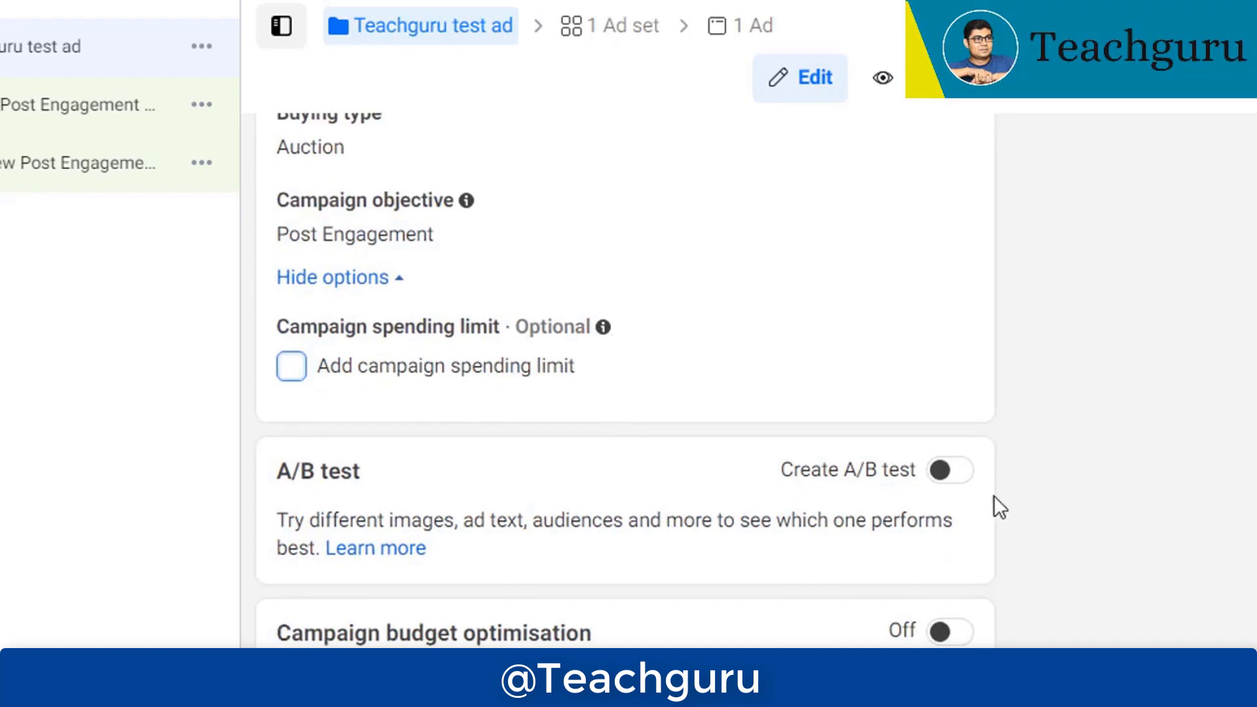
scroll(1021, 475, down, 2)
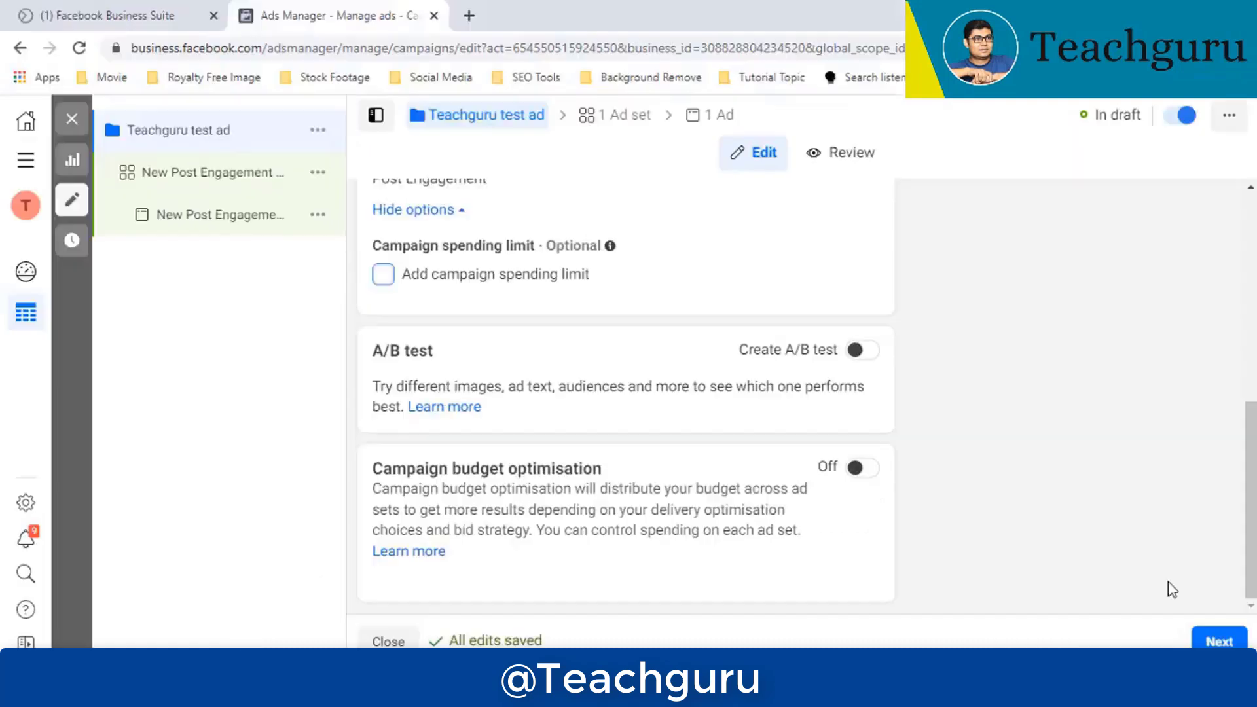
click(1217, 640)
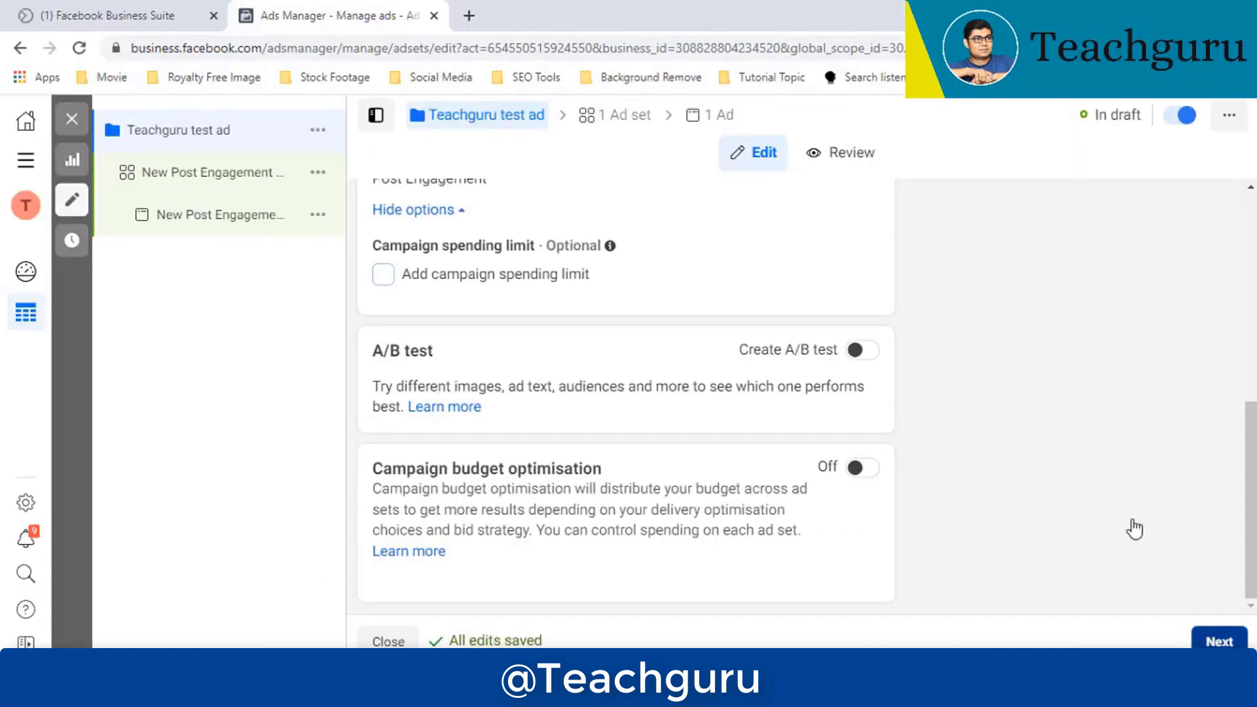
Rename the ad set as "Teachguru test ad"
drag(574, 262, 347, 267)
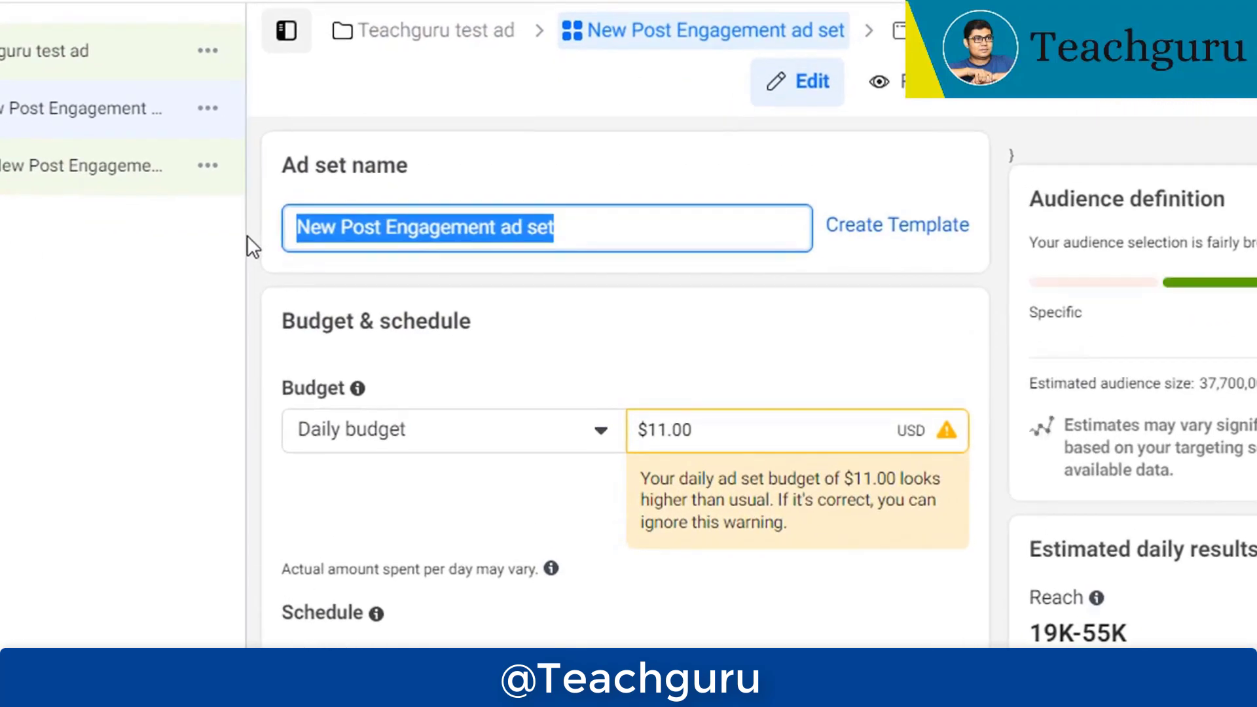
text(Teachg)
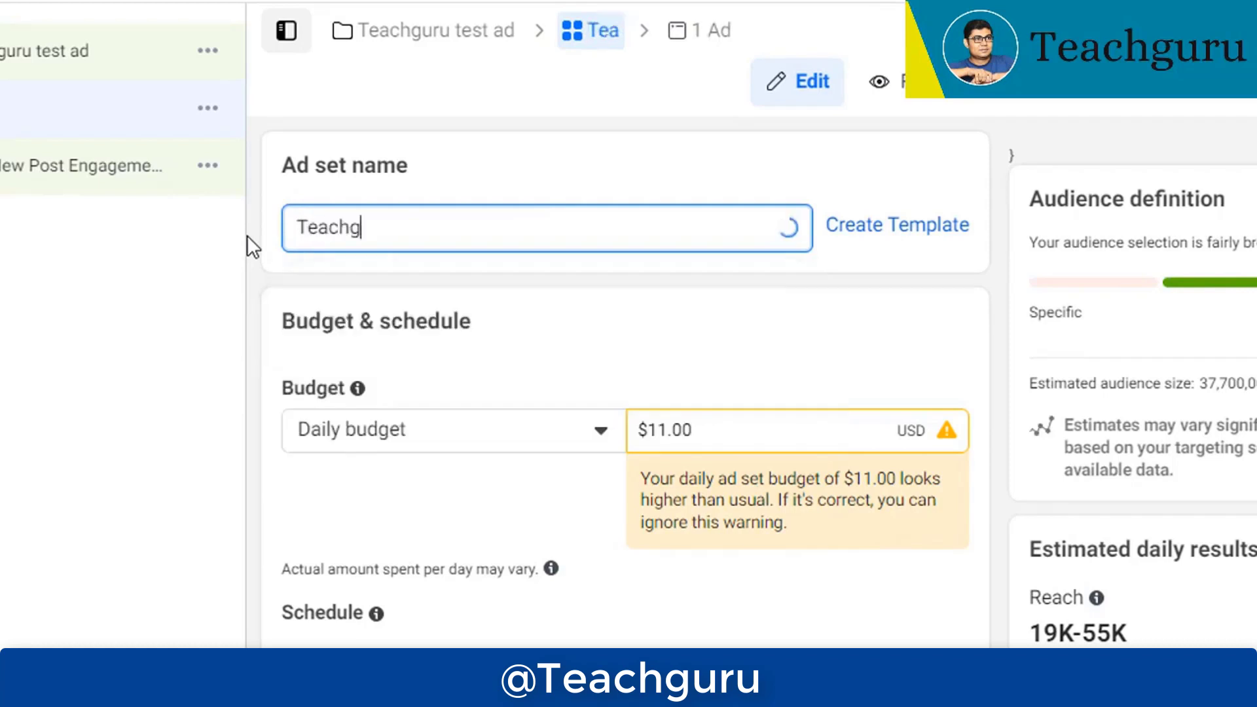
text(uru test ad)
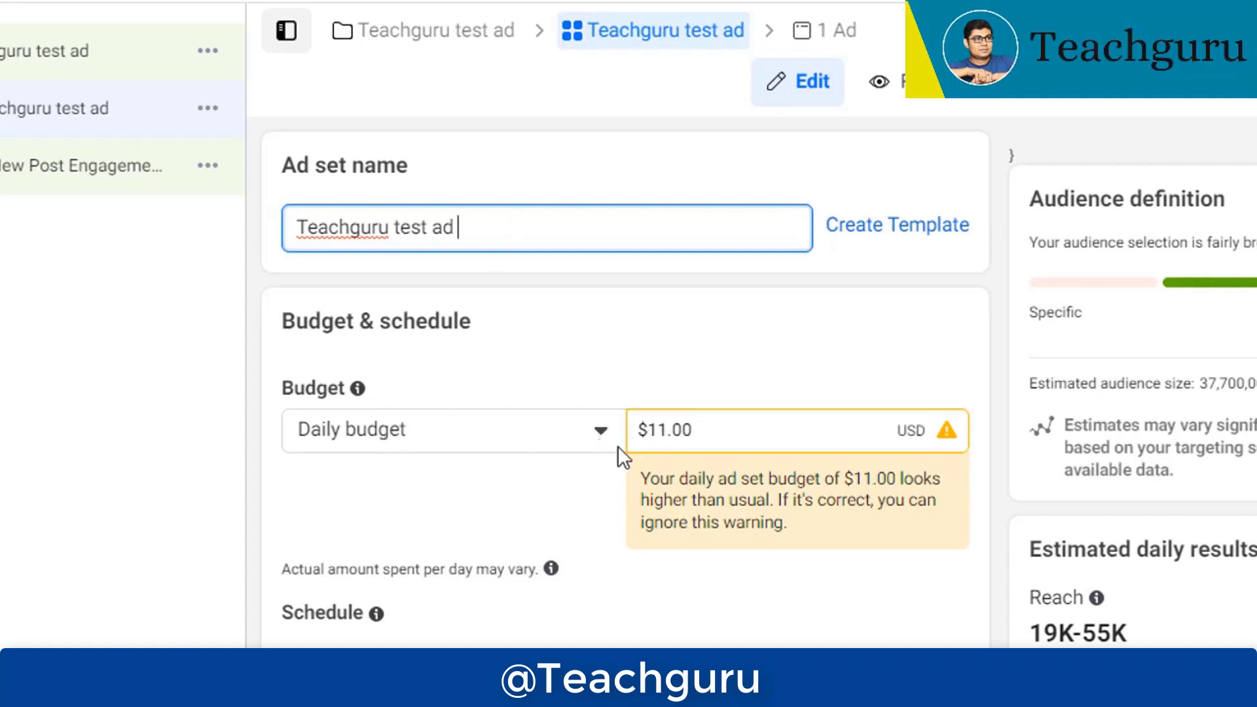
Set the ad set's daily budget to $2.00
click(638, 437)
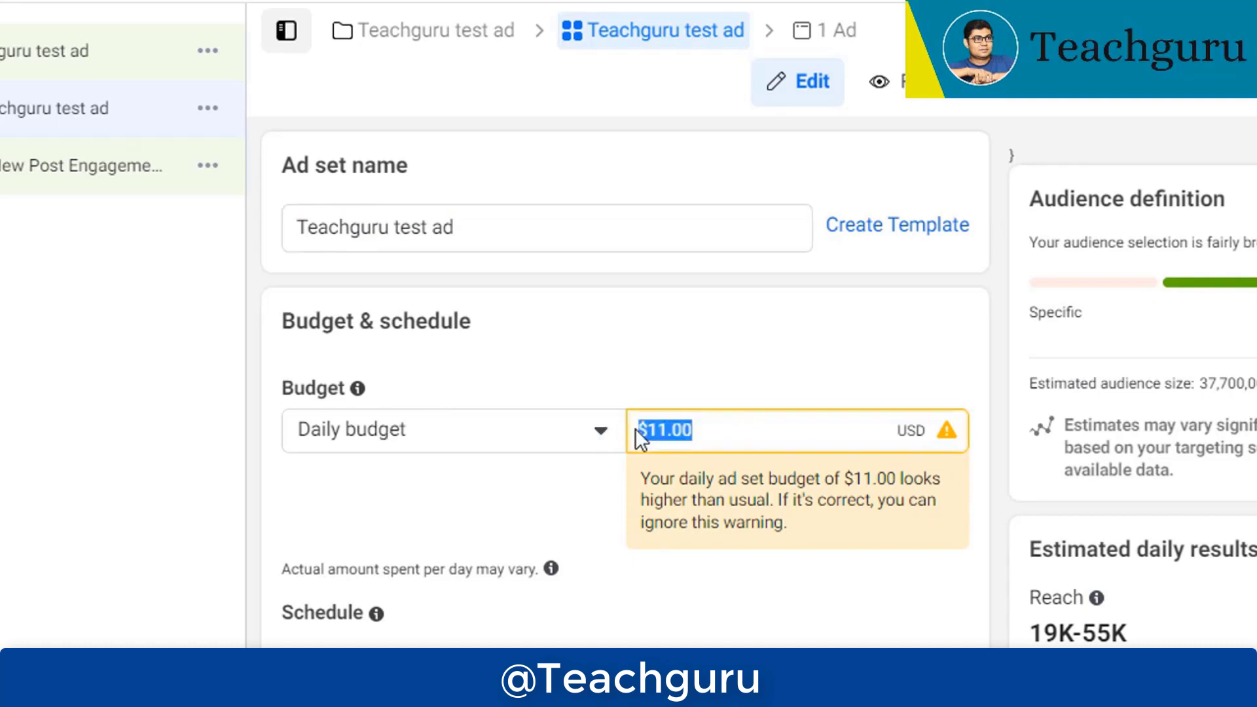
text(2)
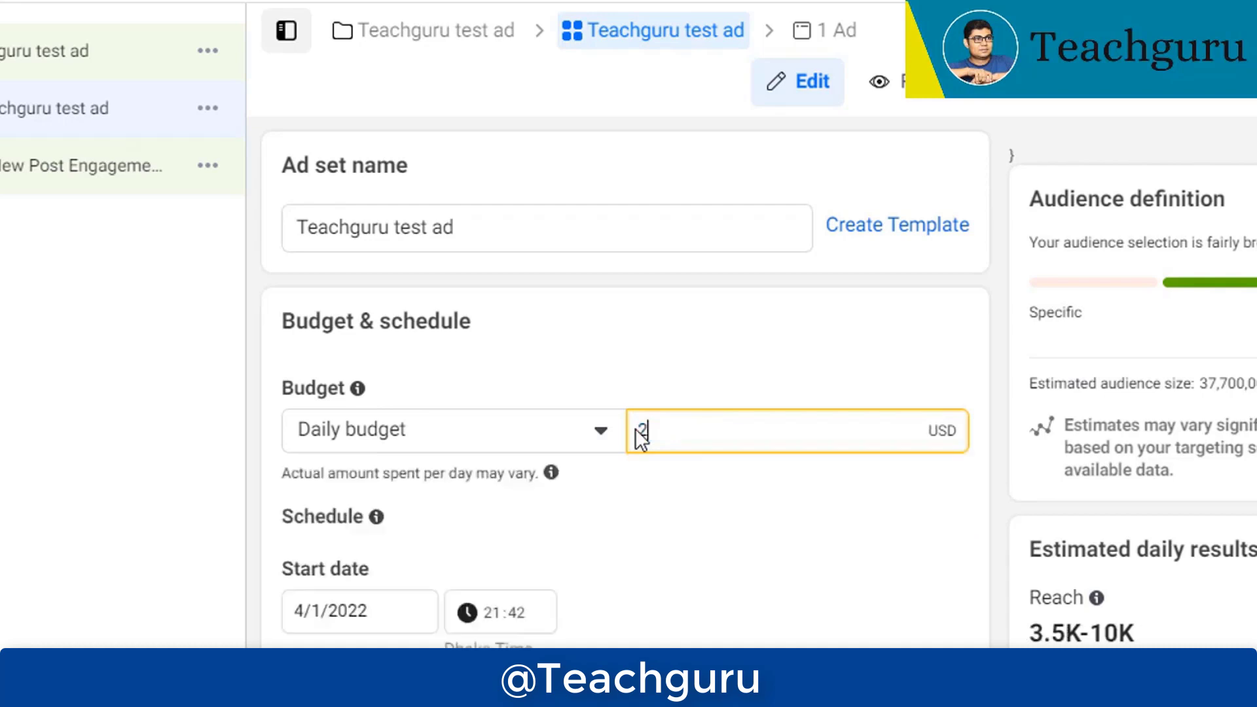
click(658, 334)
Examine the schedule's start date calendar and optional end date setting without changing either
scroll(657, 334, down, 2)
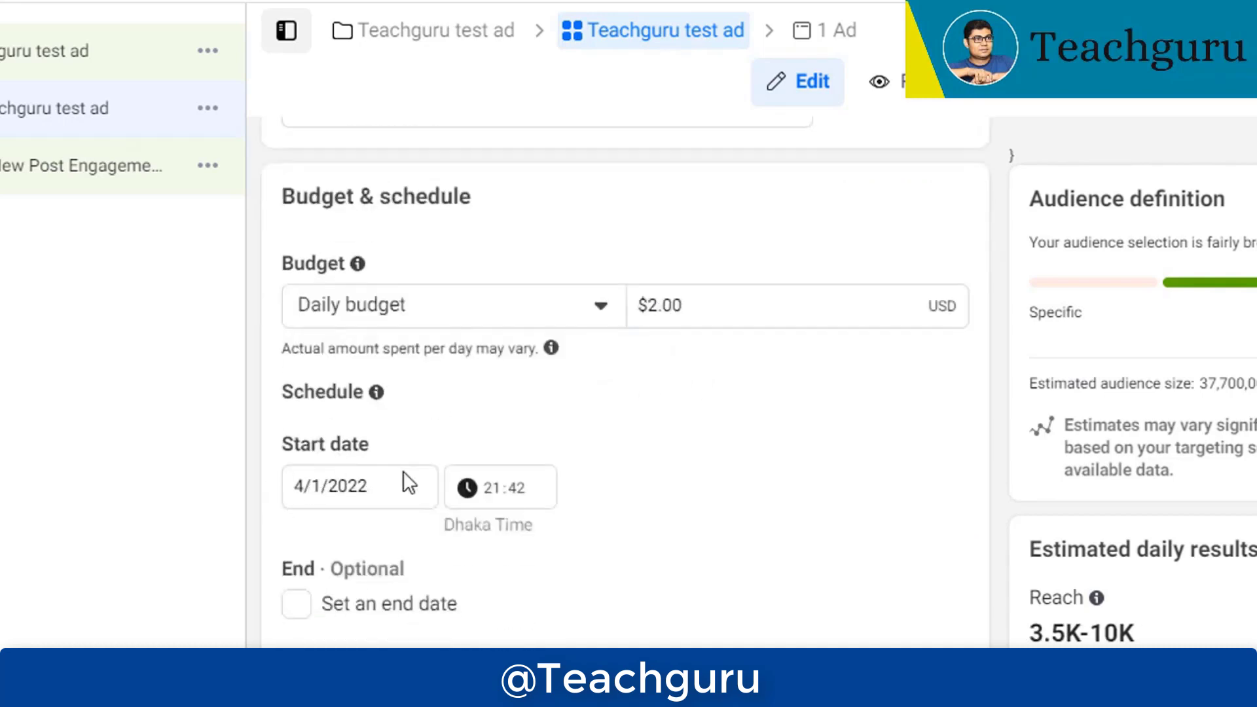
scroll(410, 453, down, 2)
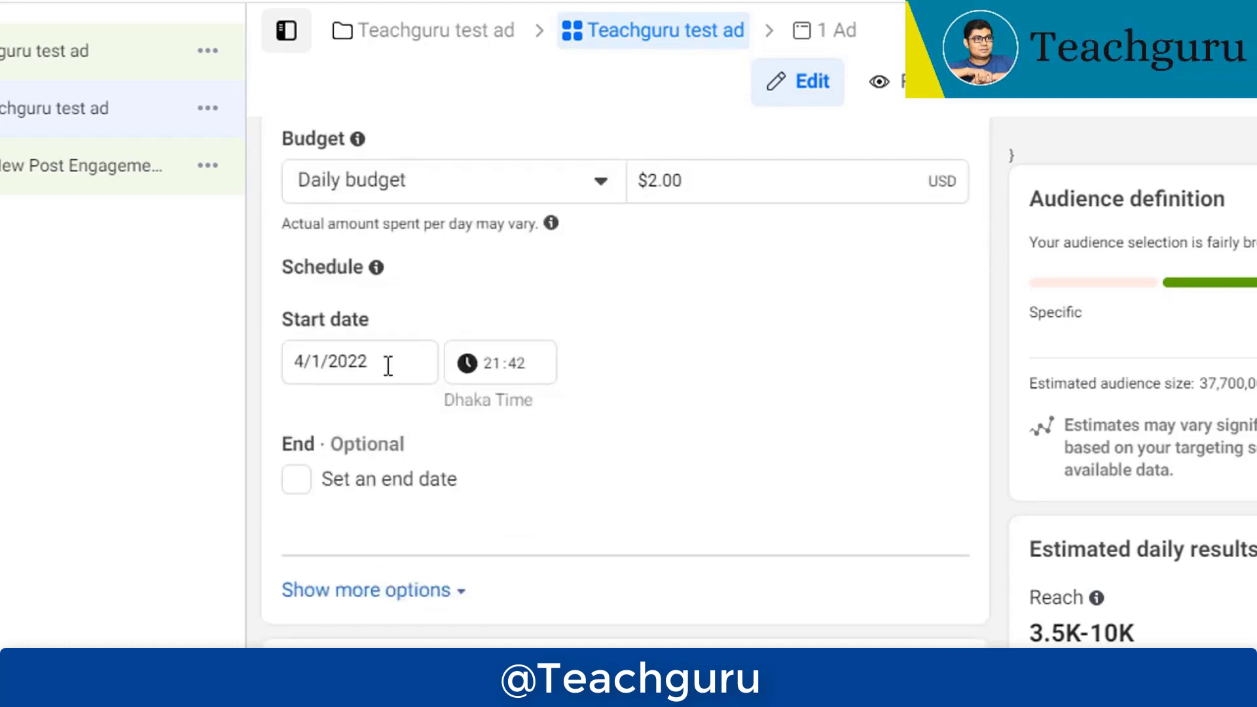
click(387, 365)
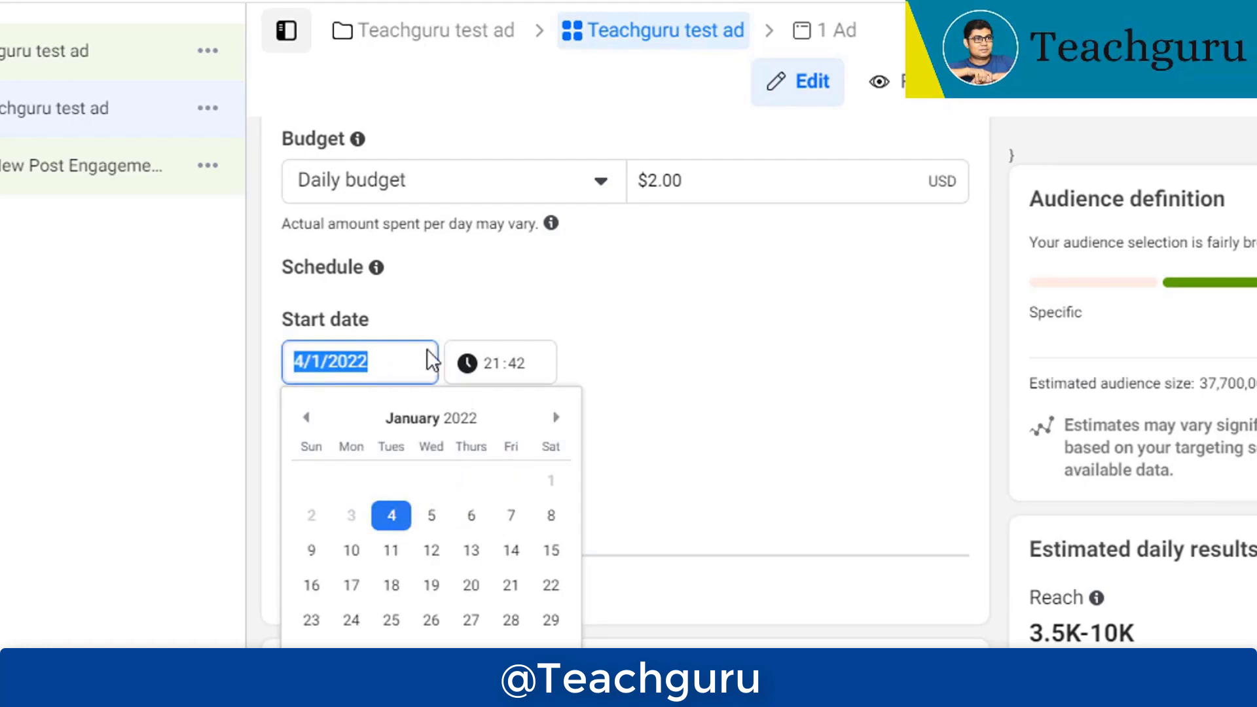
click(738, 426)
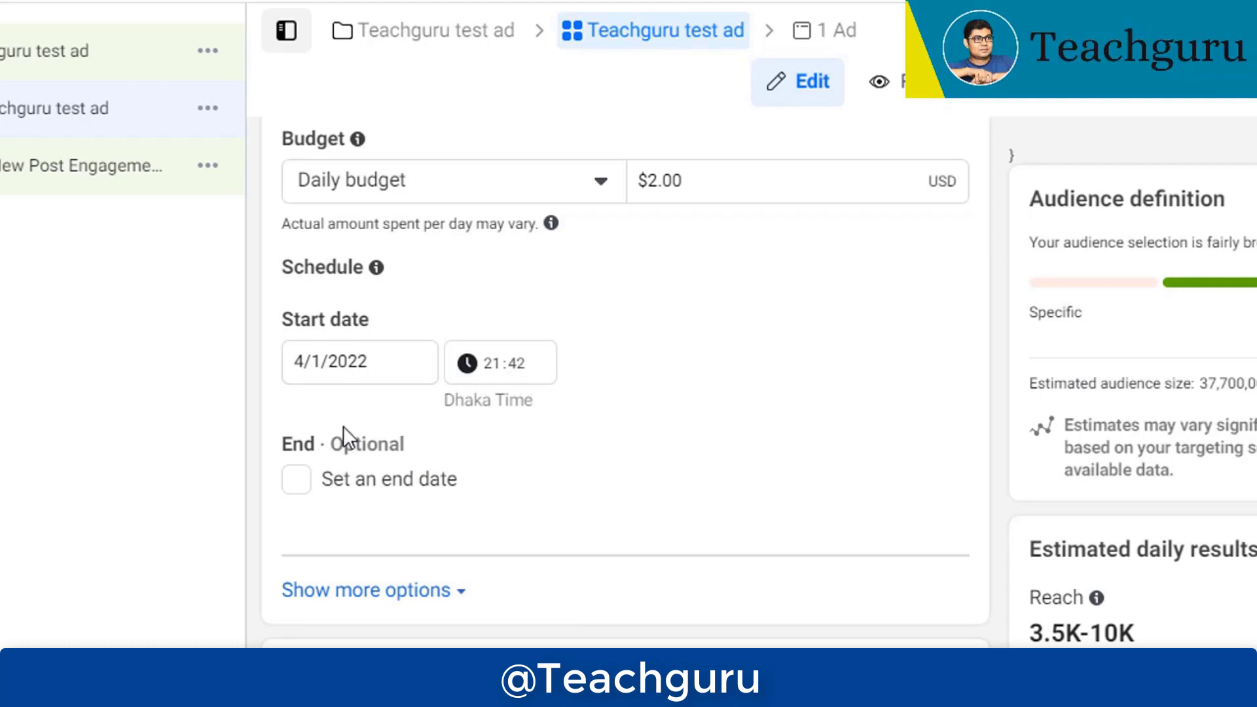
triple_click(420, 443)
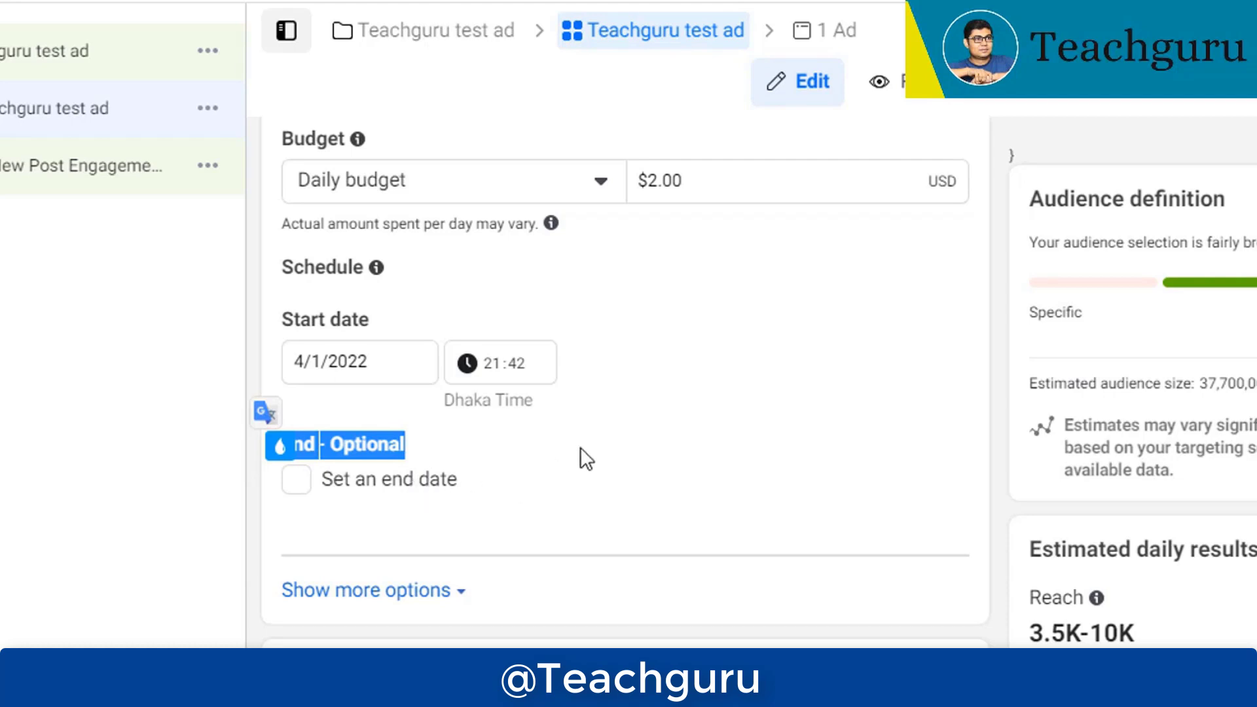
Reveal the additional budget and schedule options and check whether ad scheduling can be edited
scroll(580, 448, down, 3)
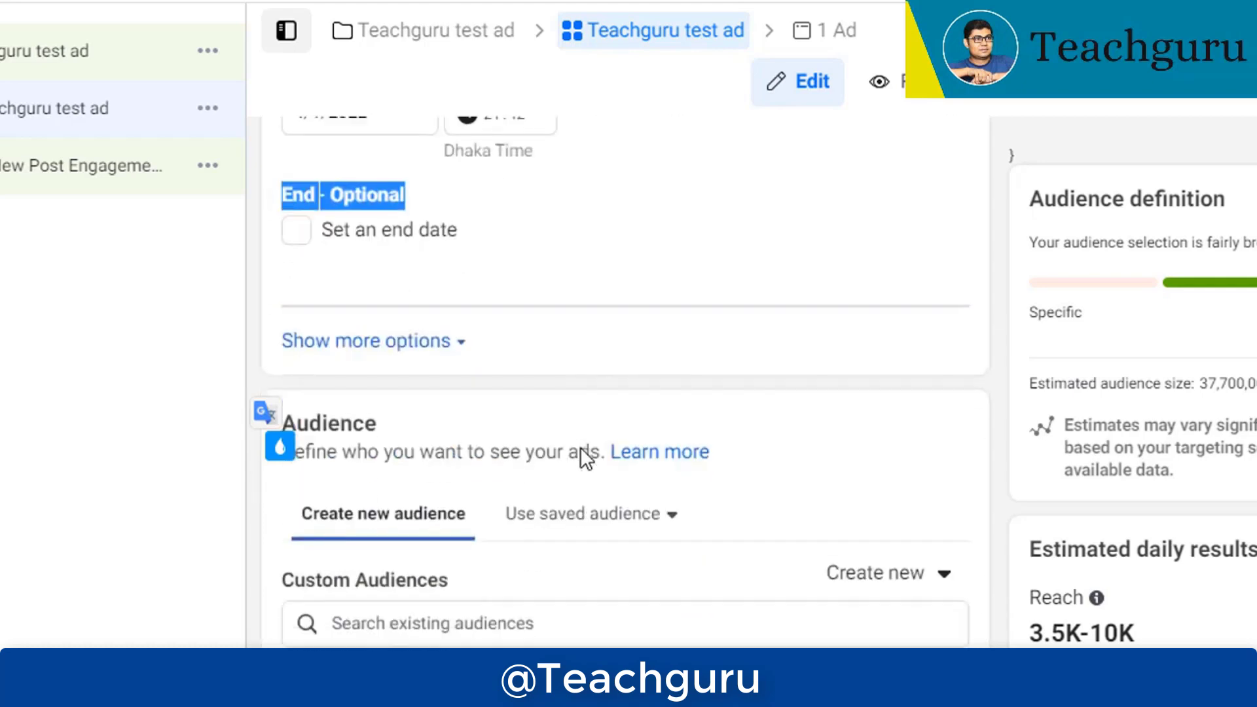
click(462, 347)
mouse_move(419, 391)
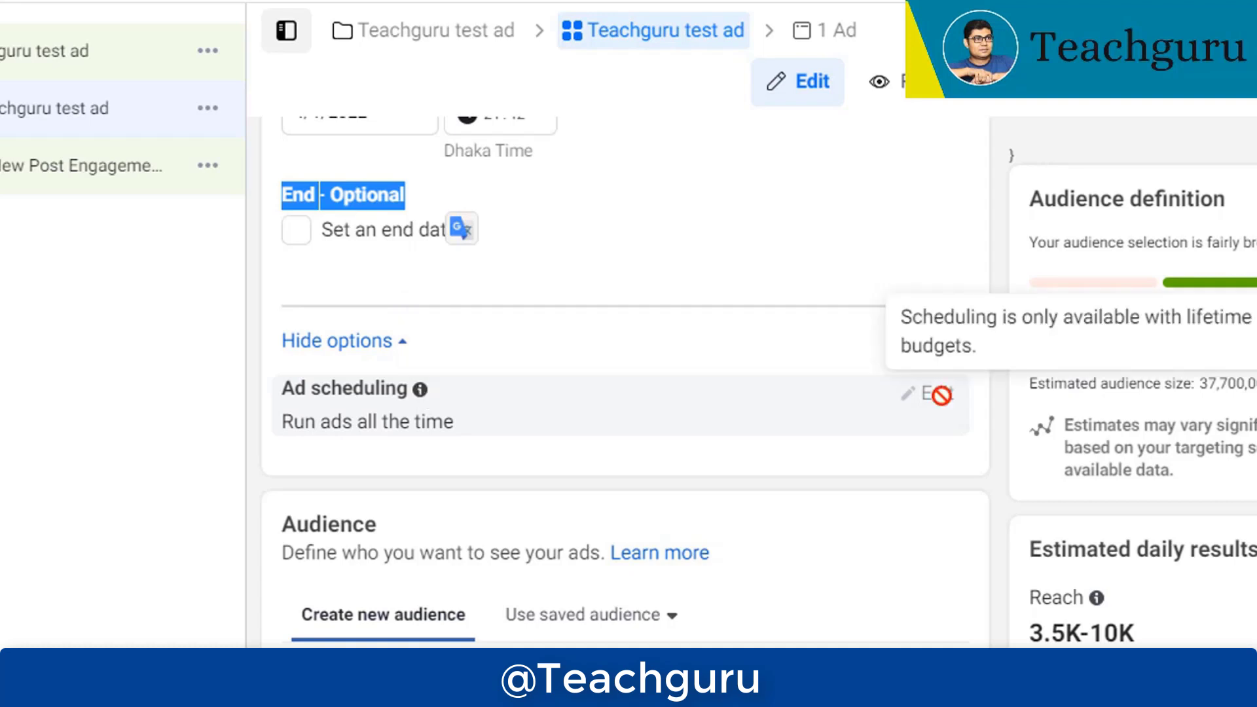
Examine the options for creating a new custom or lookalike audience without choosing one
scroll(941, 395, down, 4)
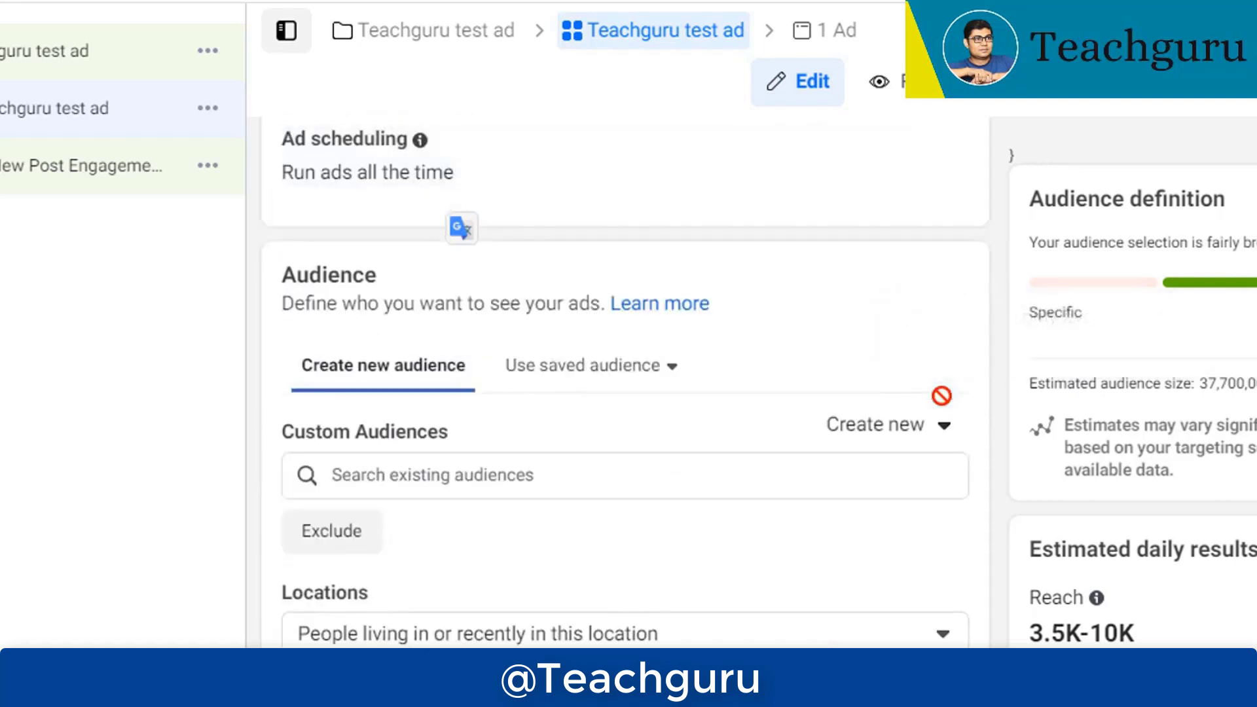
click(909, 439)
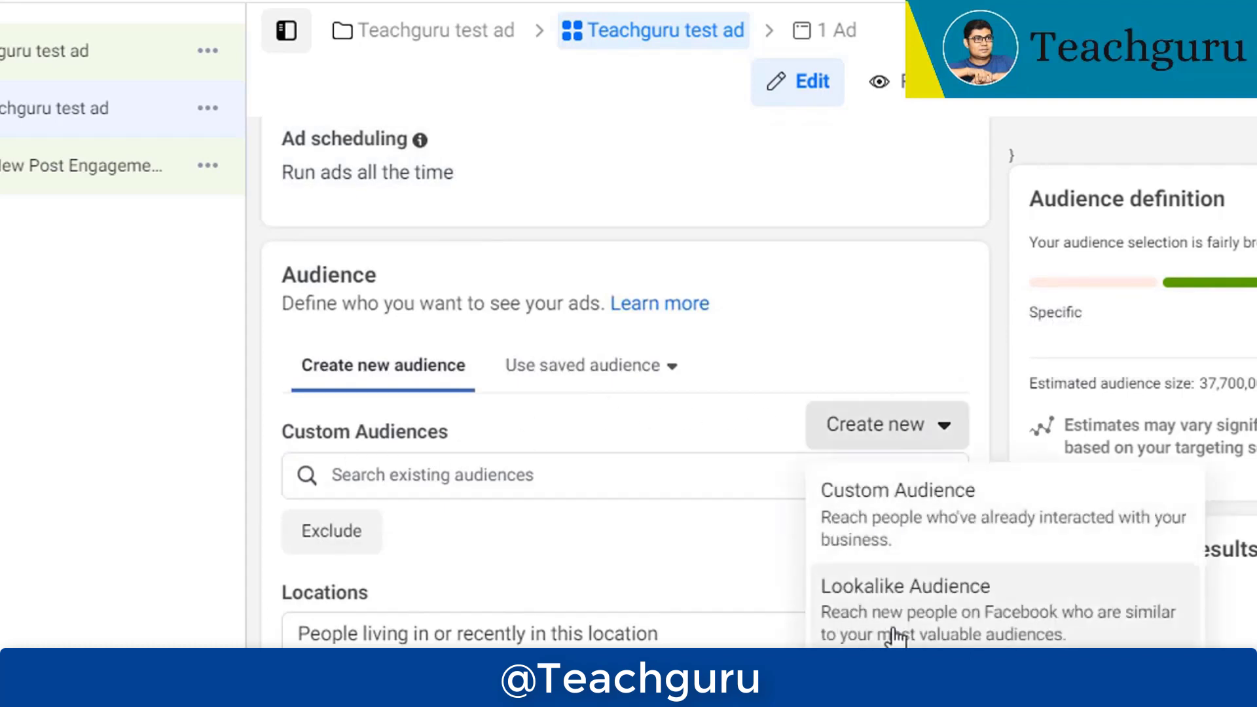
click(835, 345)
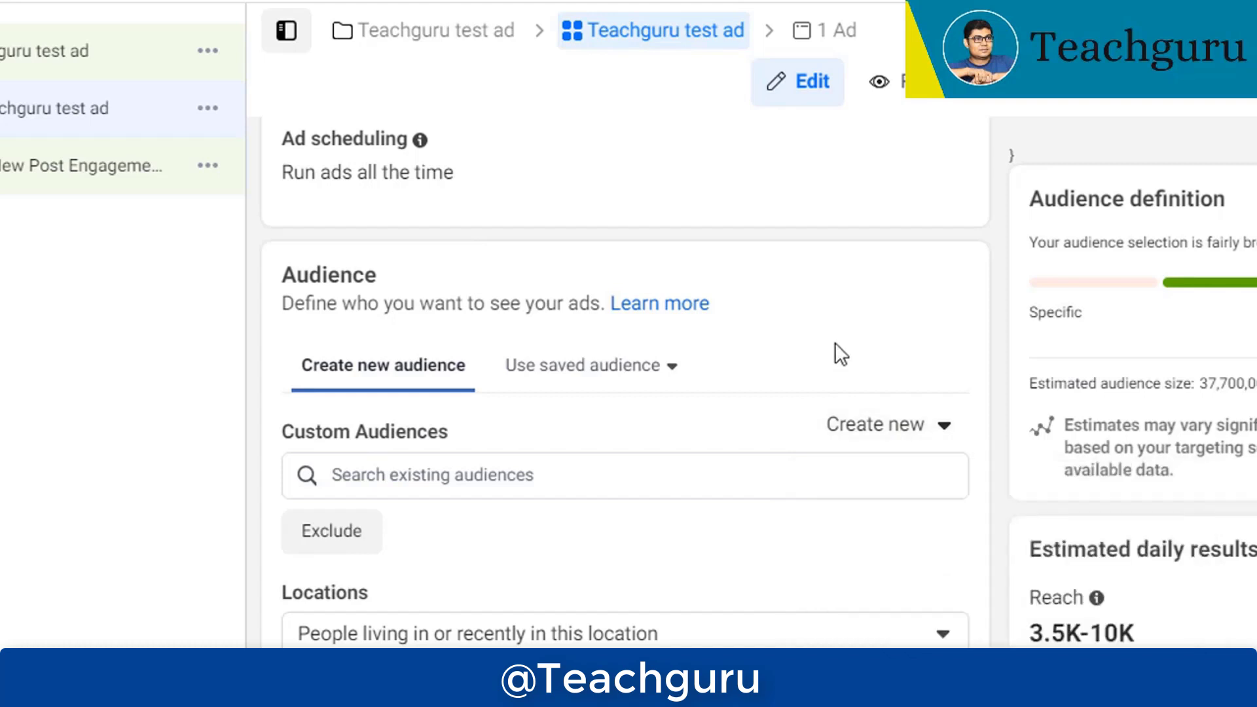
scroll(835, 347, down, 5)
scroll(778, 347, up, 4)
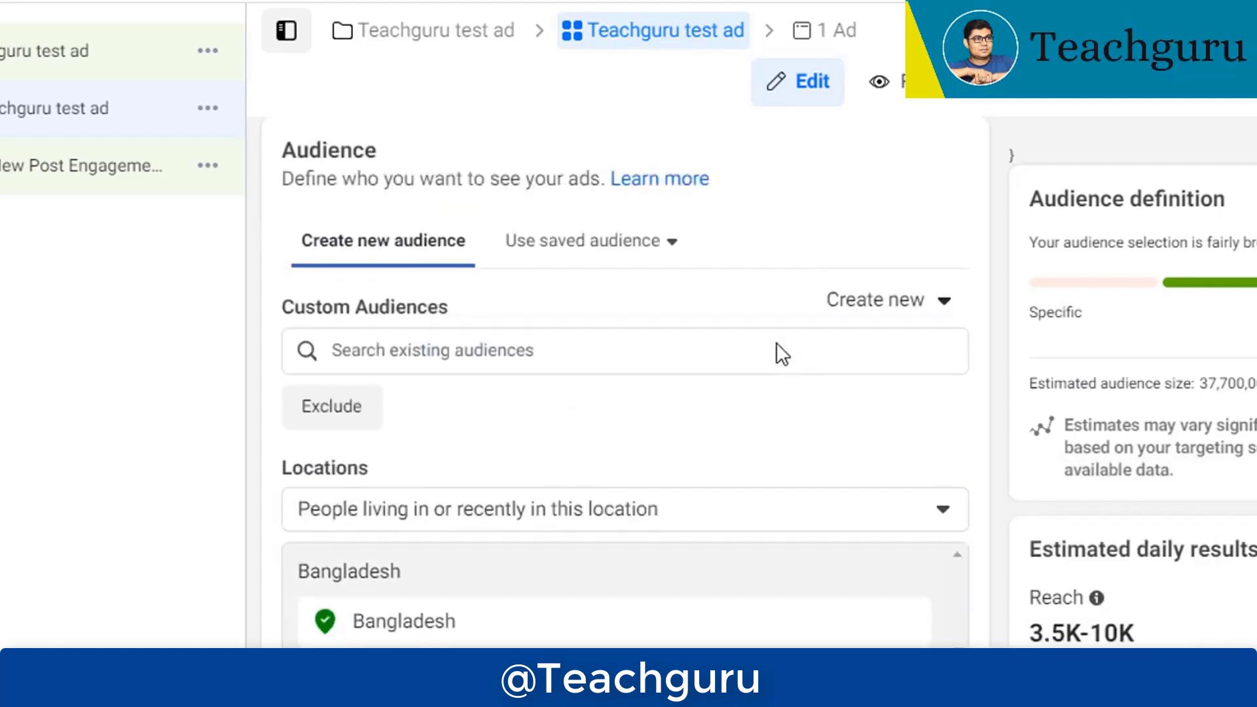
Review the choices for which people in a location are targeted, without changing the selection
scroll(775, 343, down, 2)
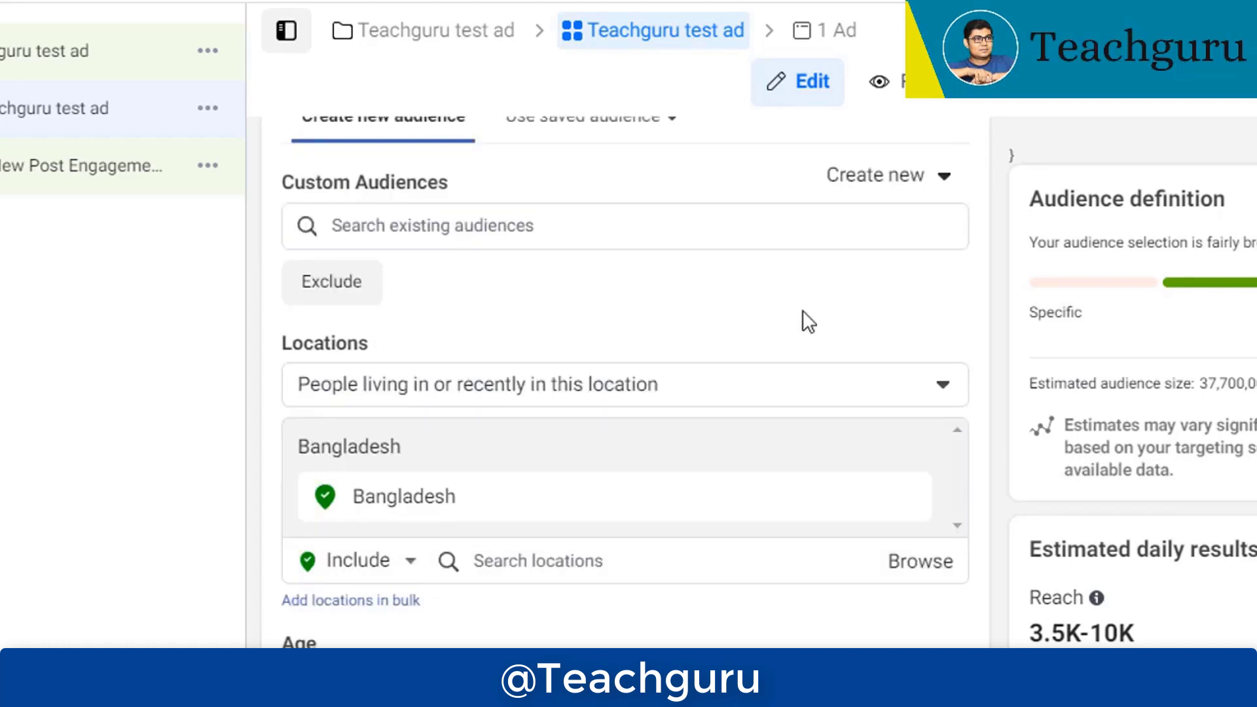
click(466, 388)
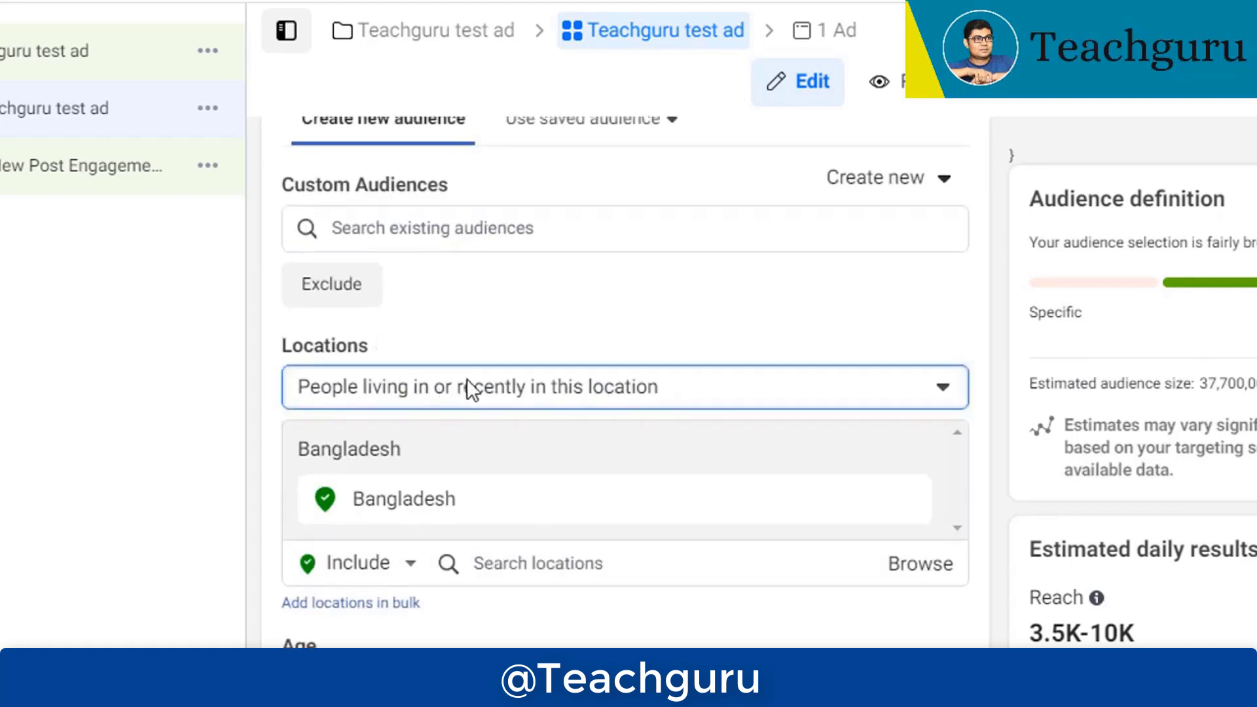
click(946, 391)
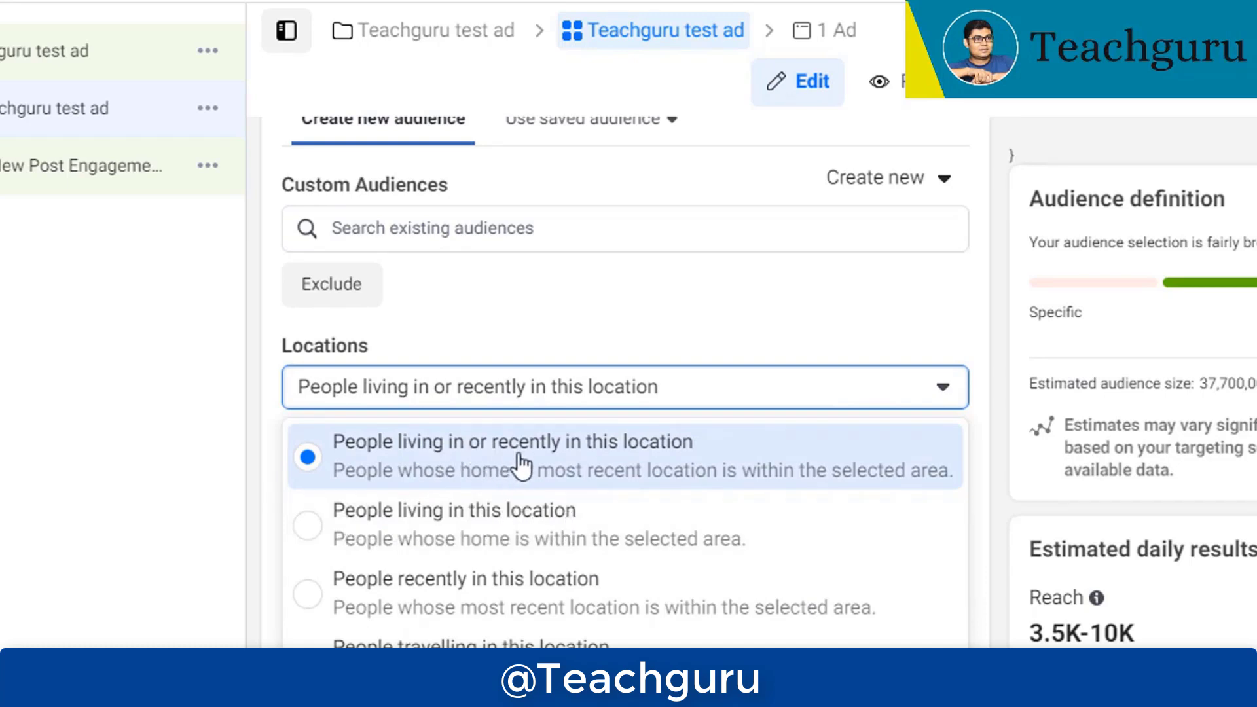
click(768, 314)
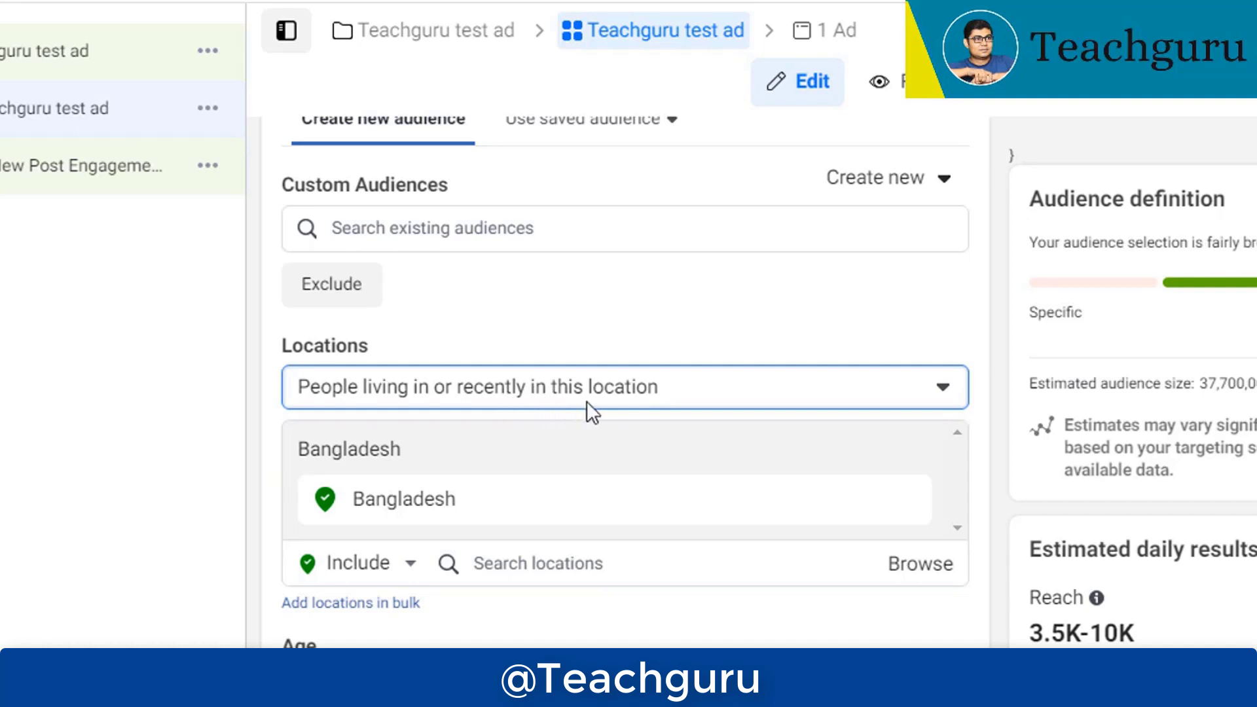
Search the audience locations for "Dhaka divi" and include the city Dhaka, Dhaka Division, Bangladesh
mouse_move(654, 492)
scroll(662, 496, down, 2)
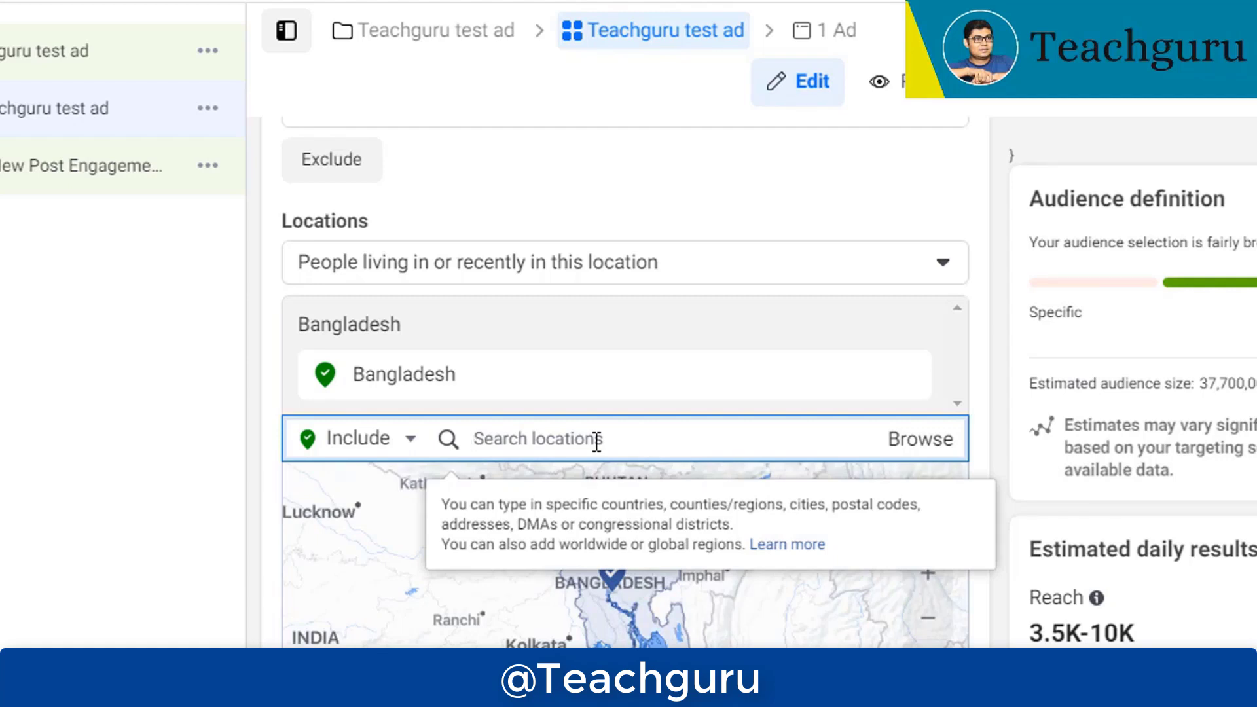
text(Dhaka)
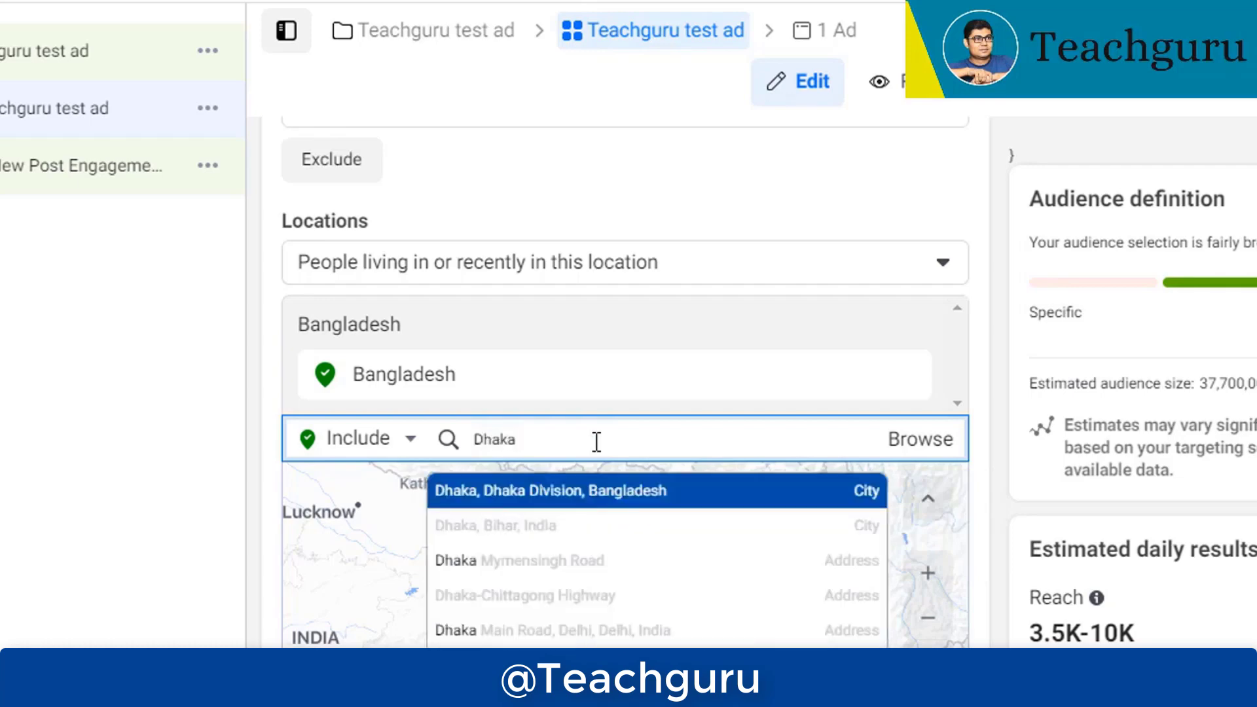
text( divi)
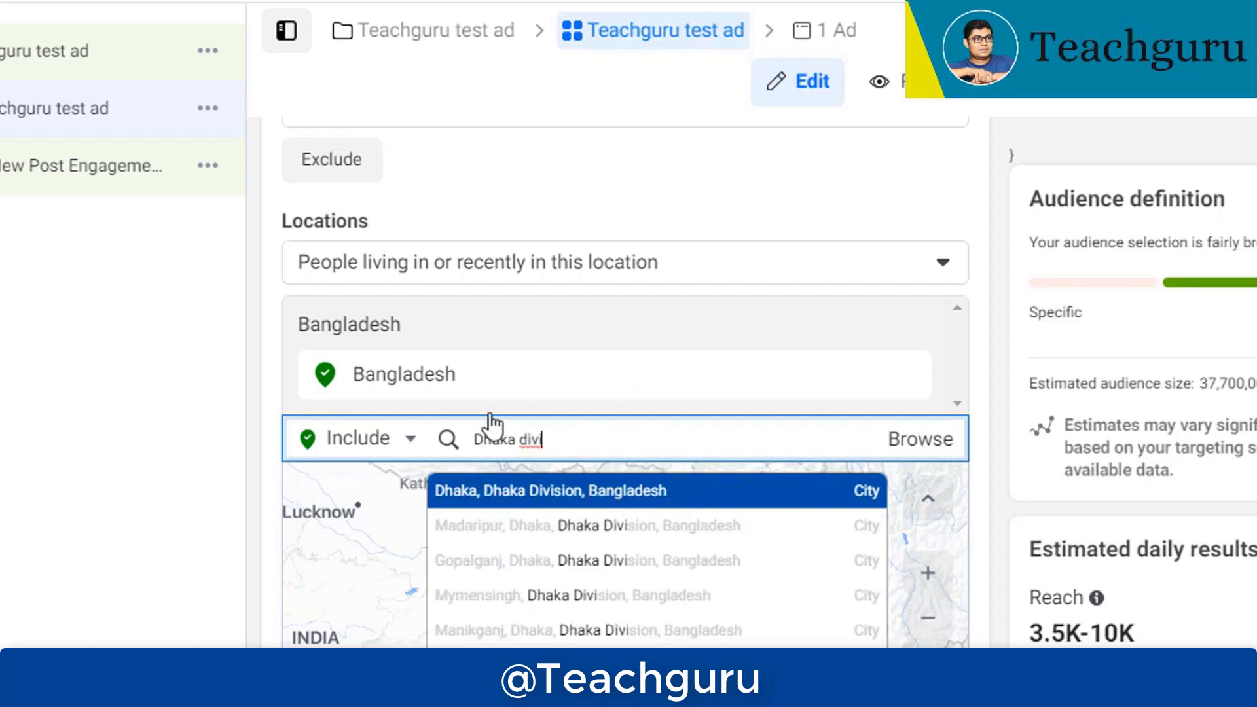
key(Return)
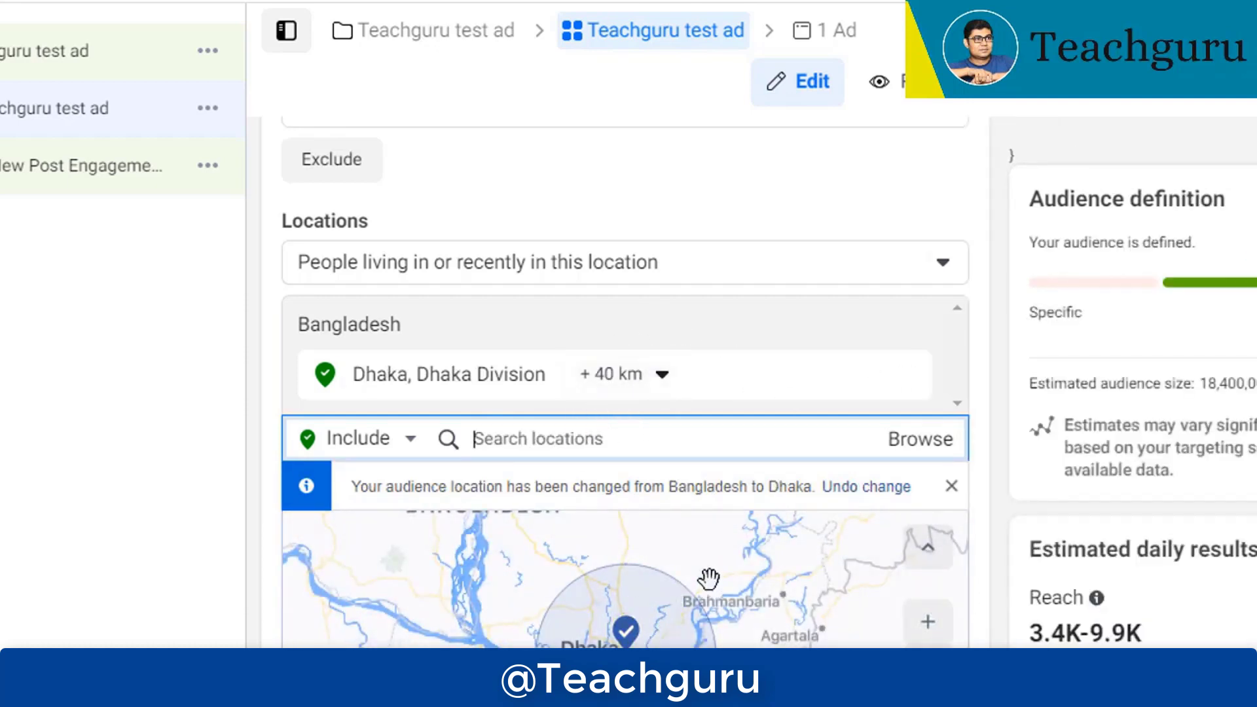
Set the radius around the included Dhaka location to 25 km
scroll(646, 627, up, 3)
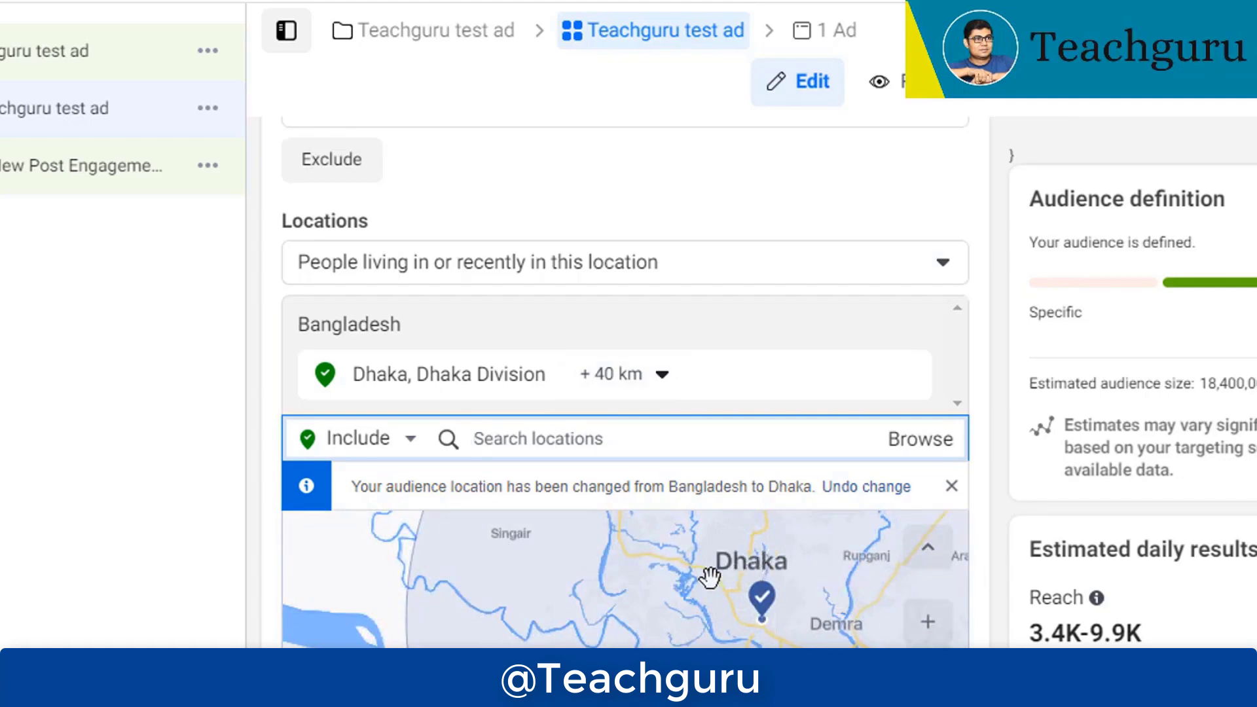
scroll(712, 579, down, 3)
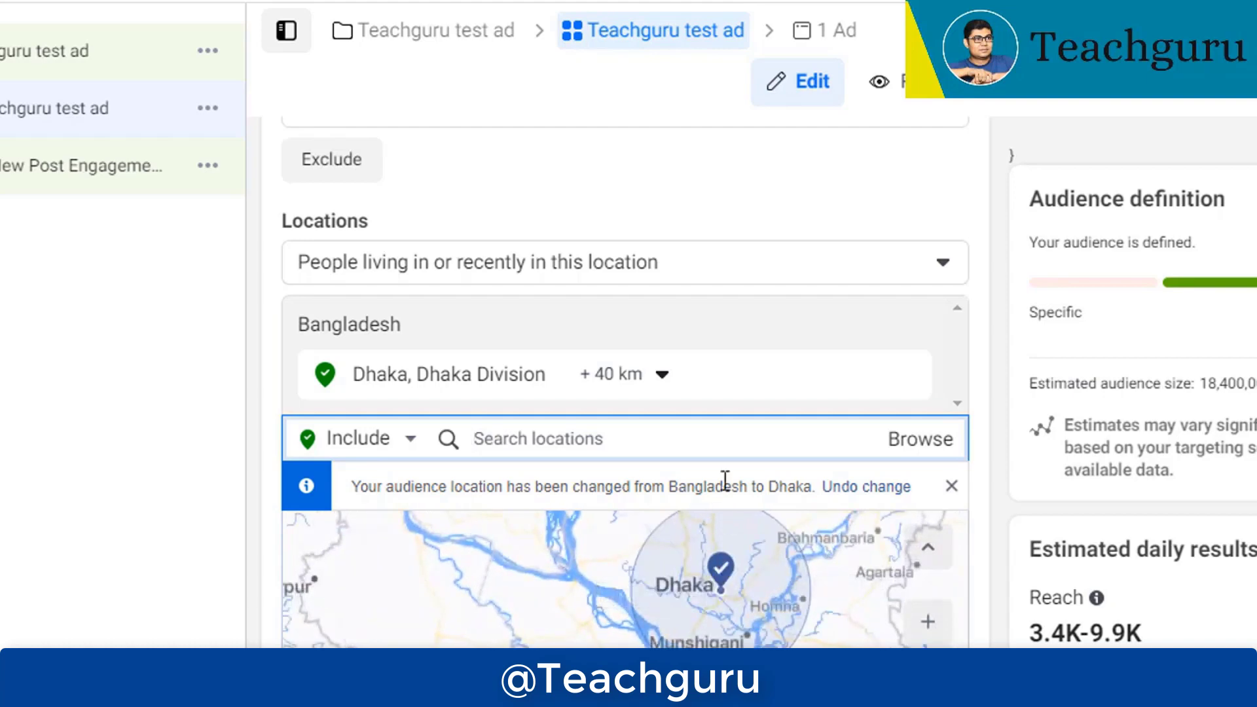
click(661, 377)
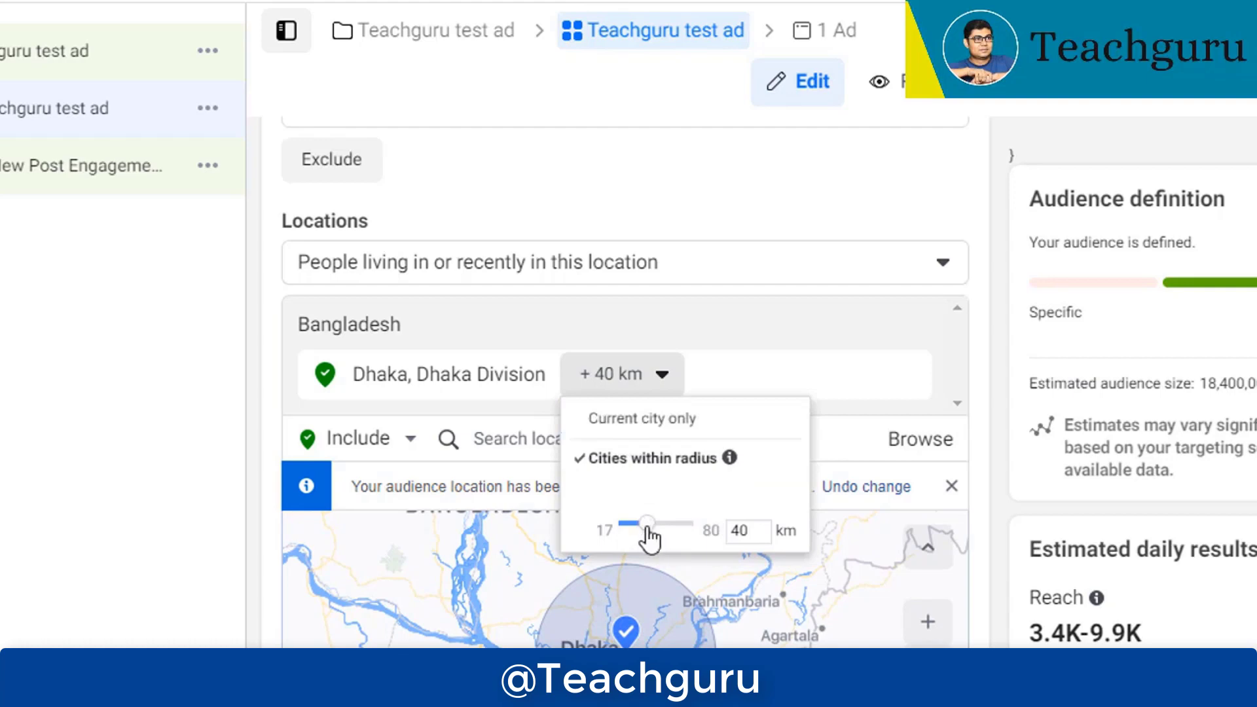
drag(647, 532, 637, 528)
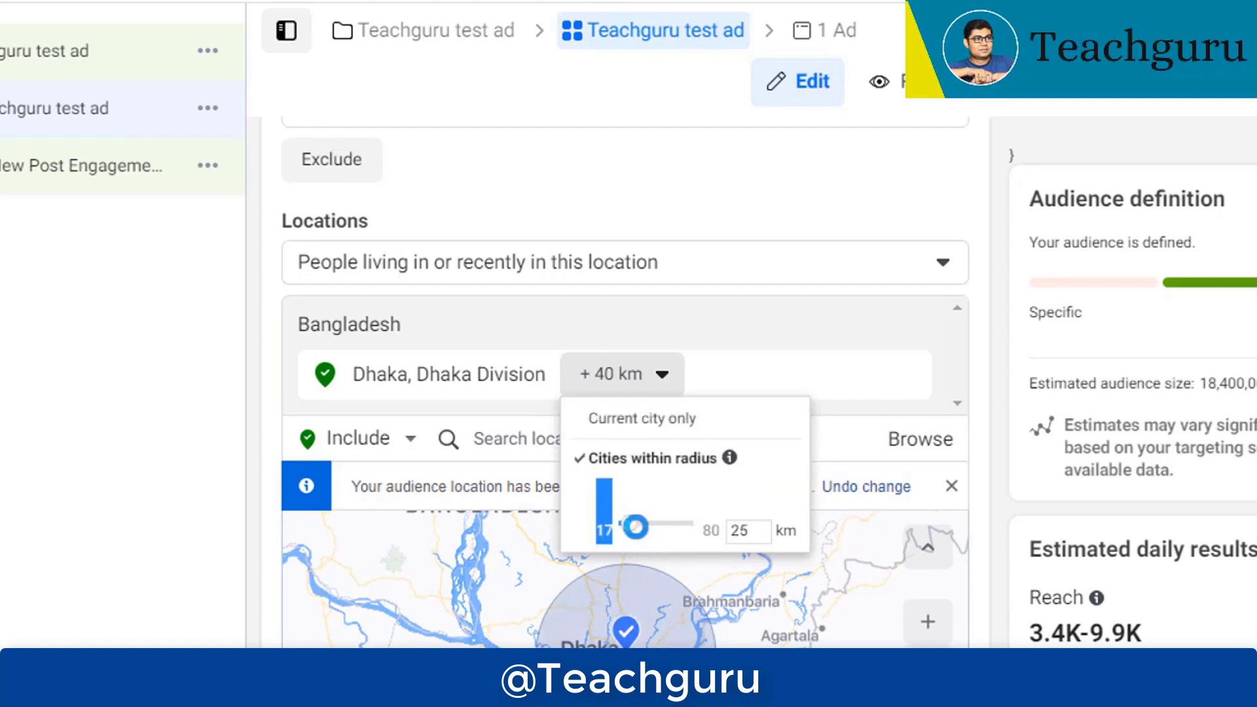
scroll(729, 527, down, 1)
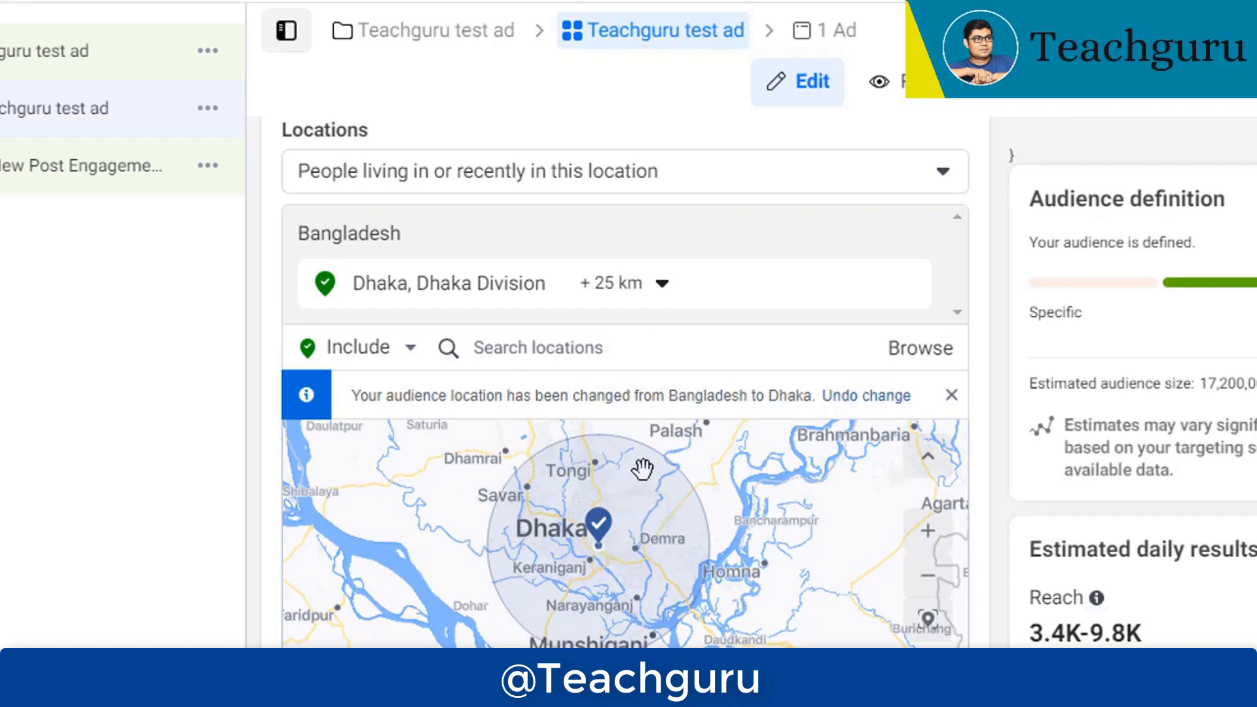
Set the audience's age range to a minimum of 20 and a maximum of 46
scroll(665, 463, down, 2)
scroll(406, 535, down, 4)
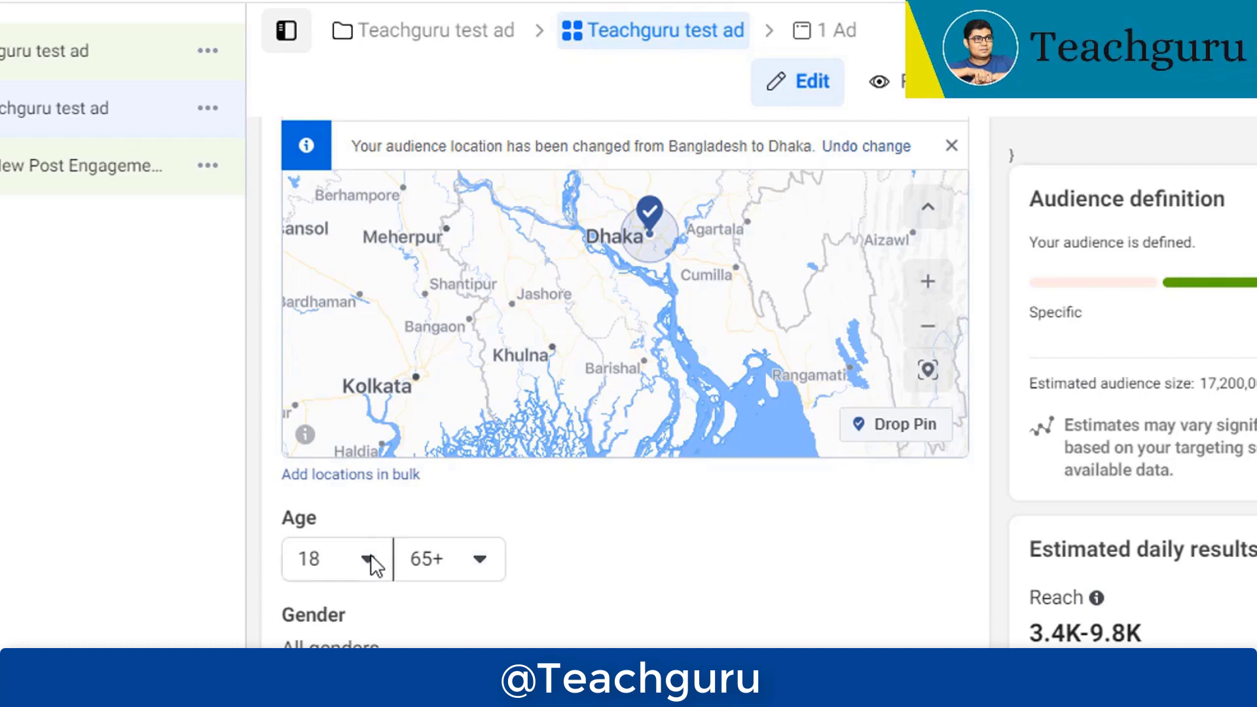
click(370, 558)
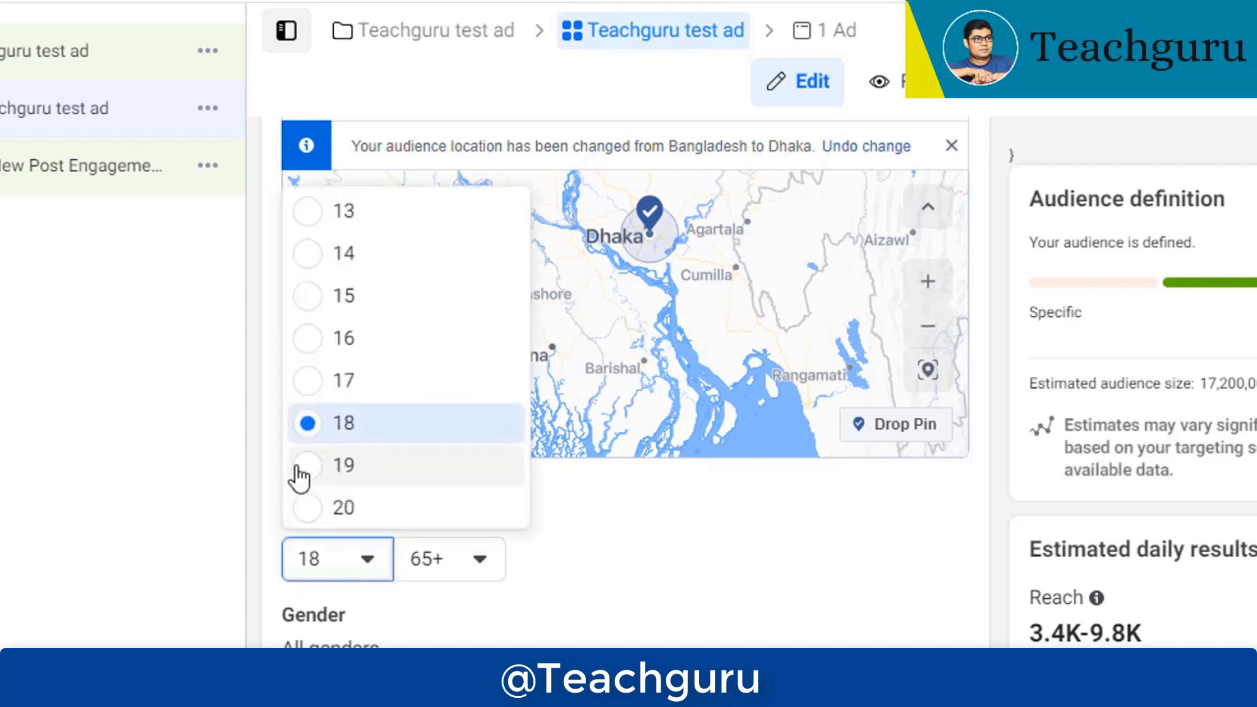
click(312, 514)
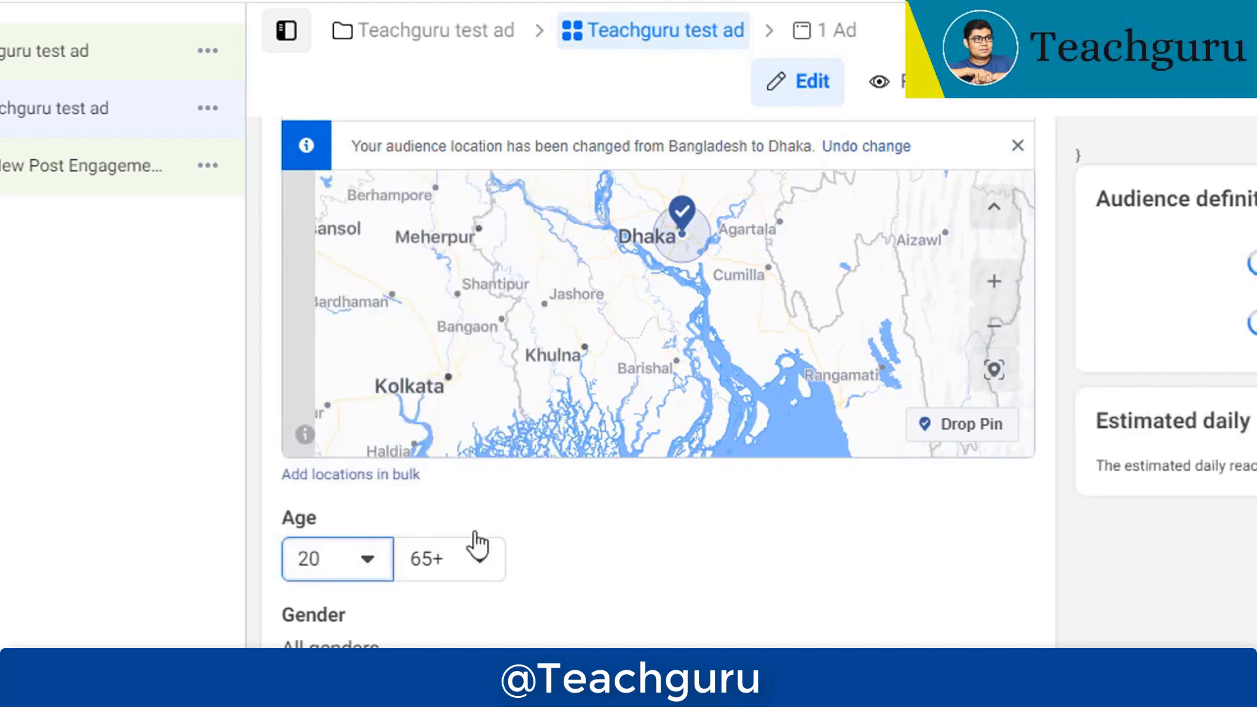
click(480, 560)
scroll(440, 393, up, 5)
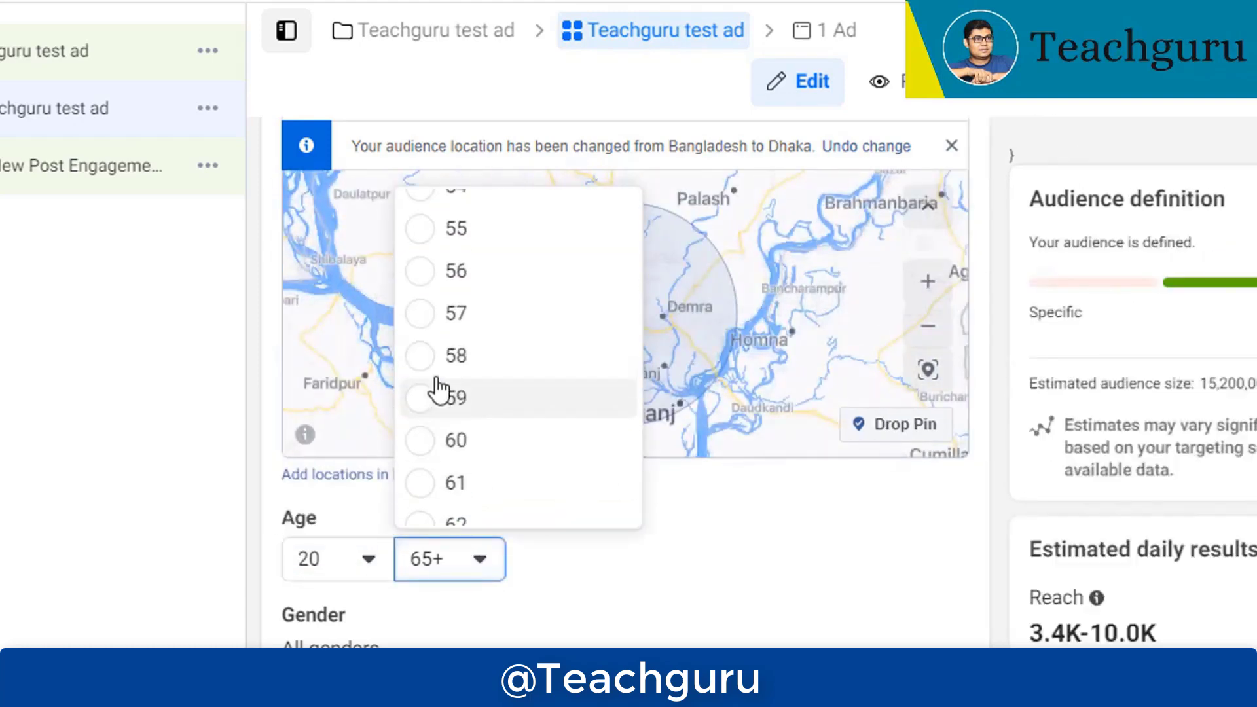
scroll(432, 321, up, 3)
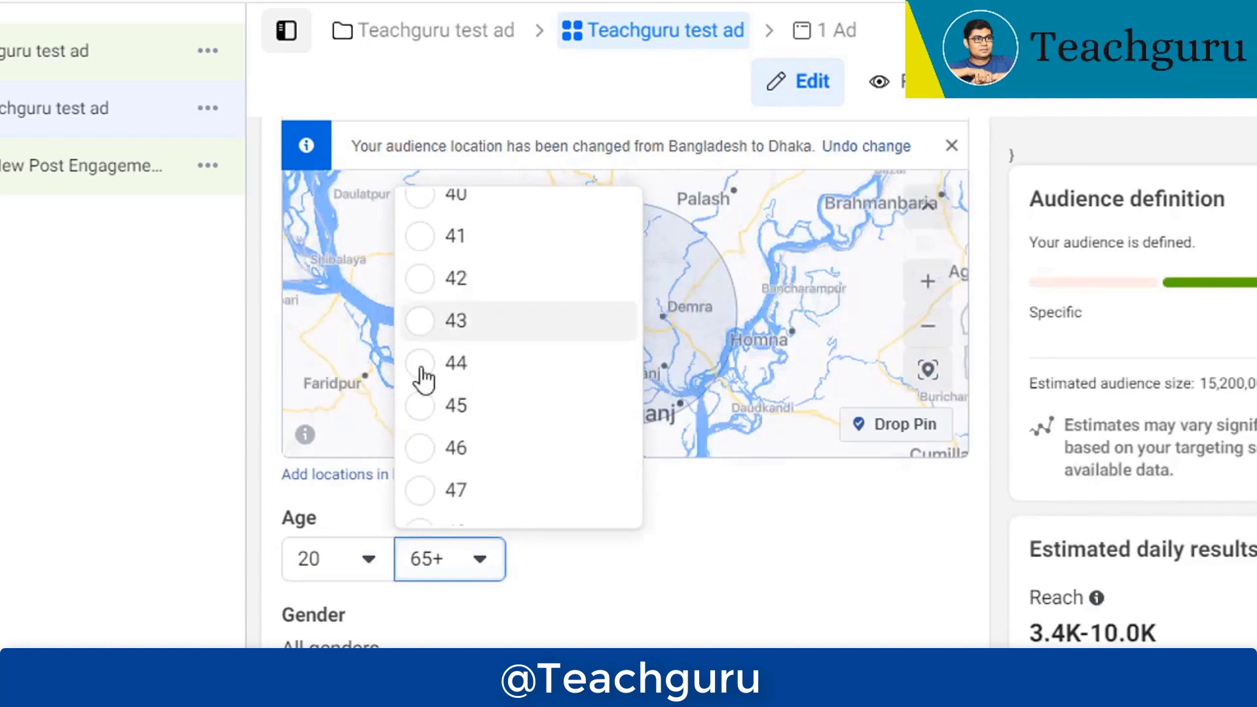
scroll(421, 373, down, 1)
click(426, 334)
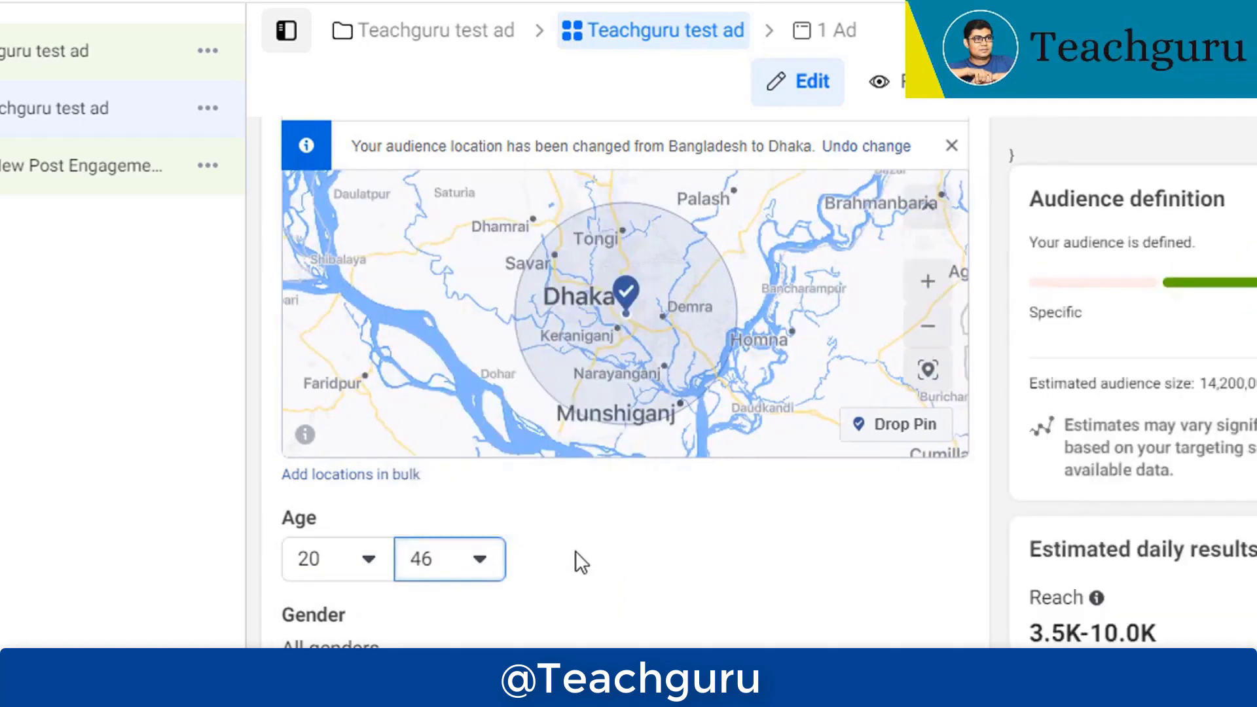
Restrict the audience's gender to Men
scroll(575, 551, down, 2)
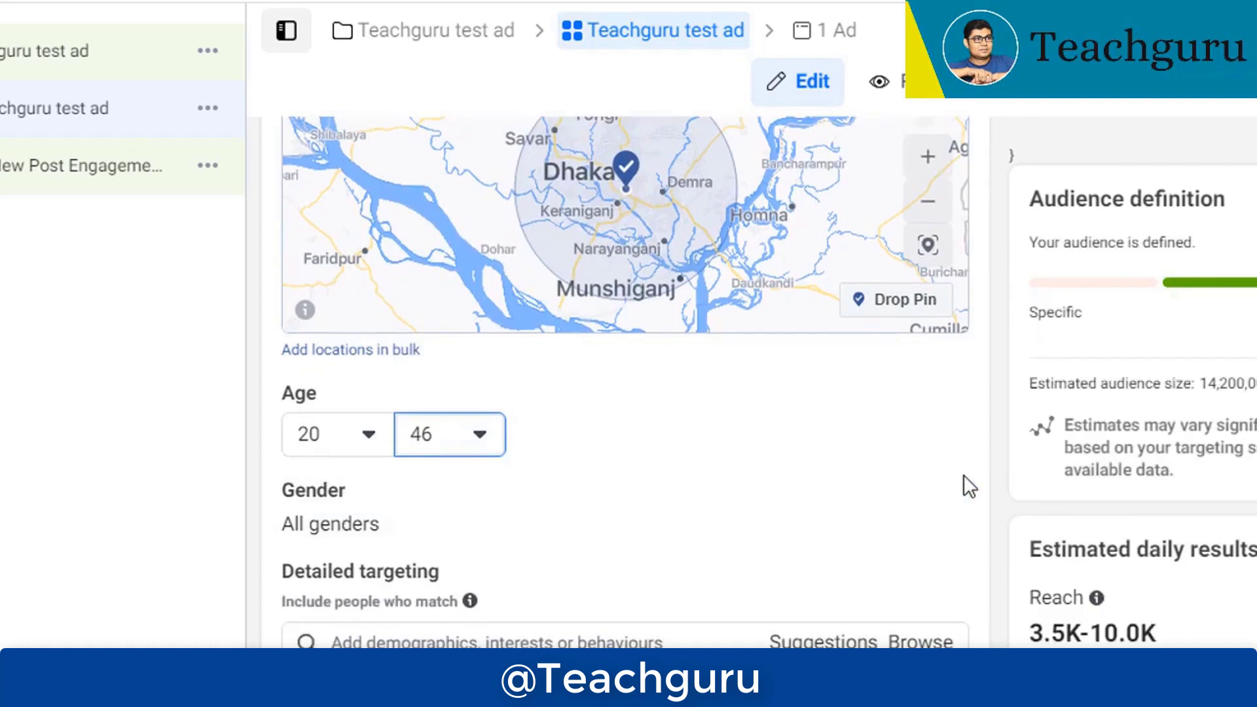
mouse_move(936, 503)
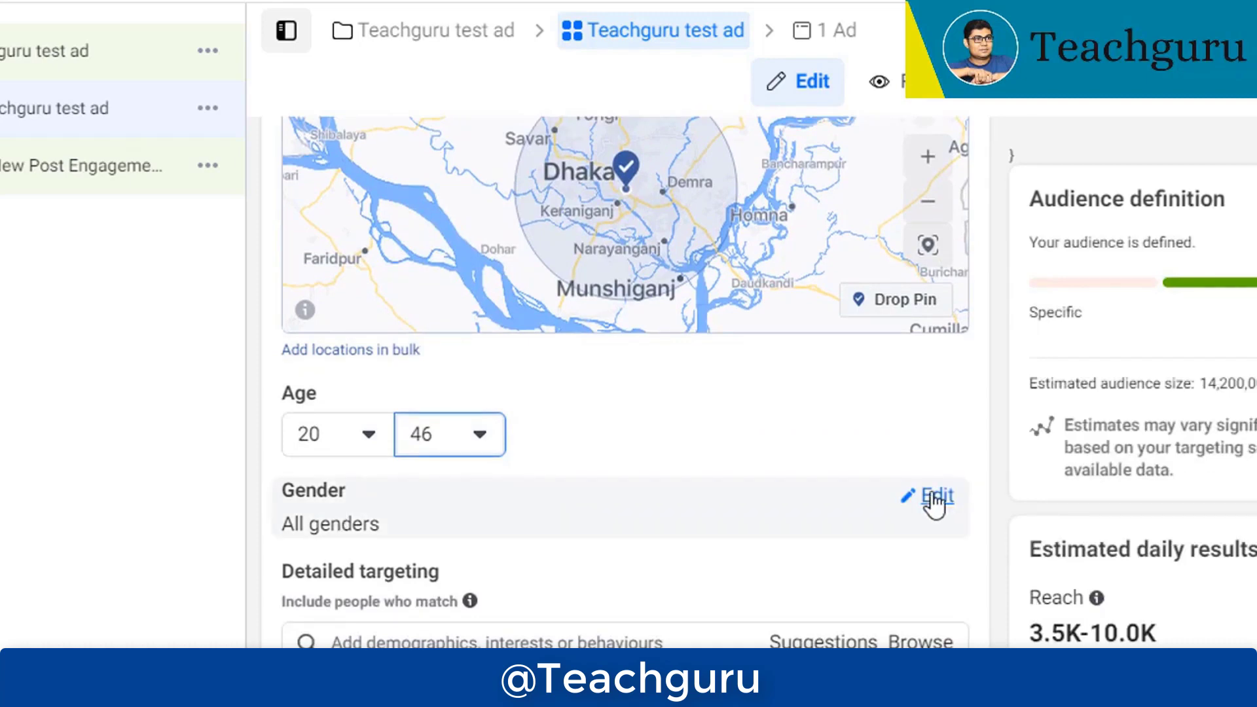
click(936, 497)
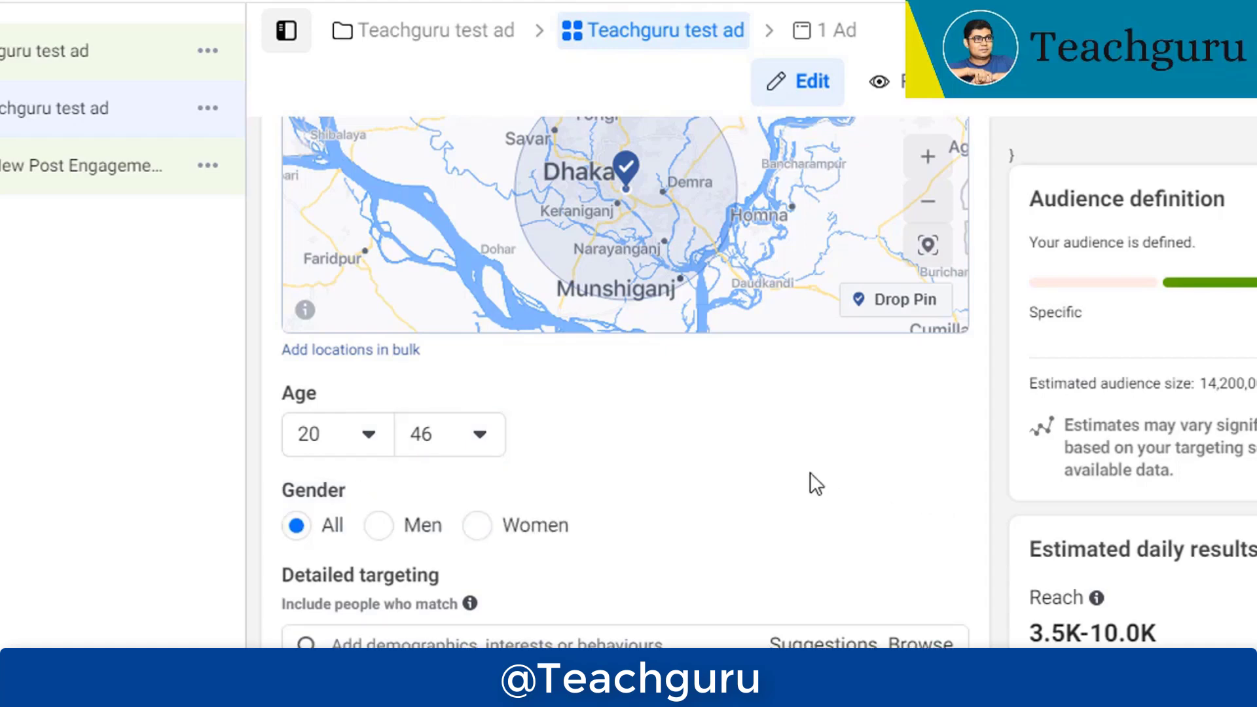
click(380, 526)
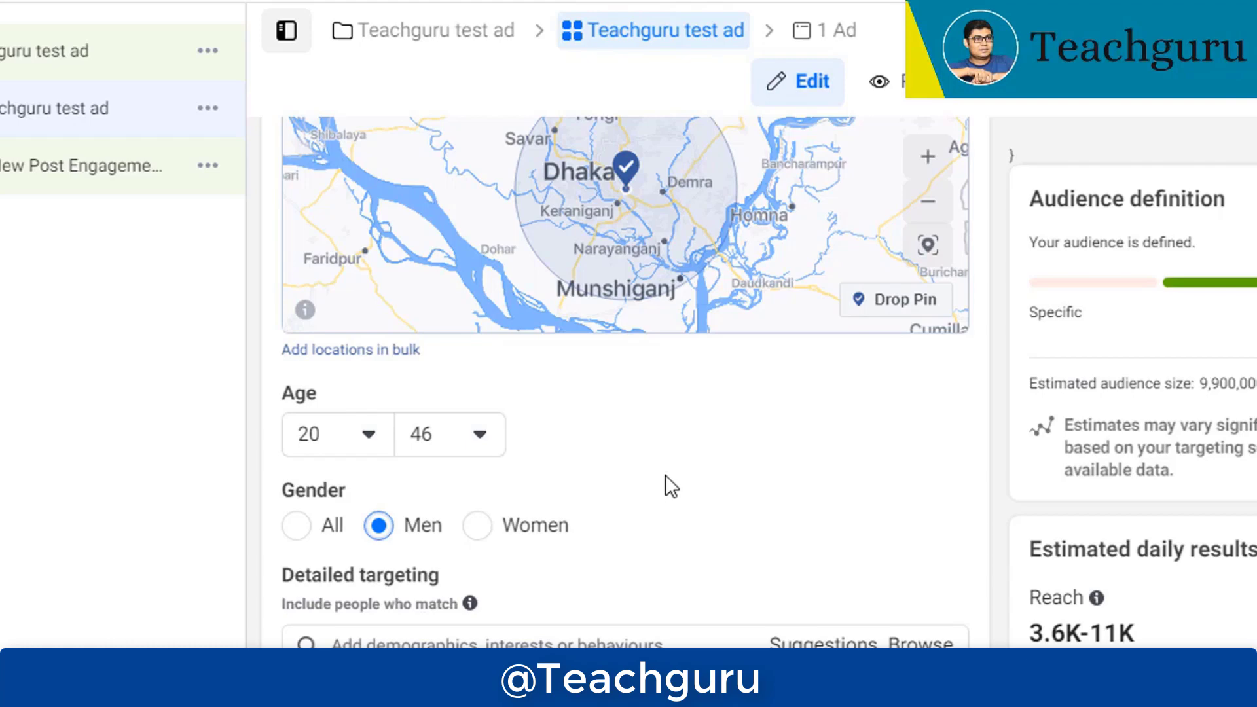
Open the university search for detailed targeting under Demographics > Education > Schools/Universities
scroll(655, 457, down, 2)
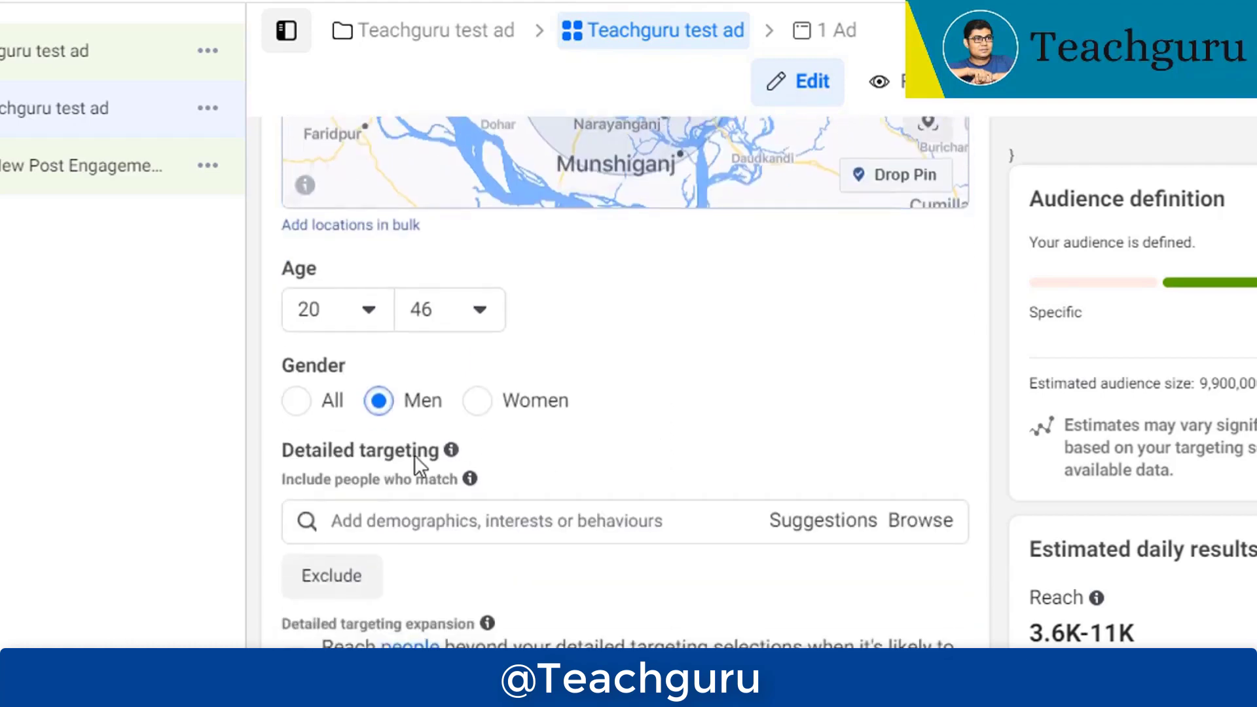
scroll(748, 414, down, 4)
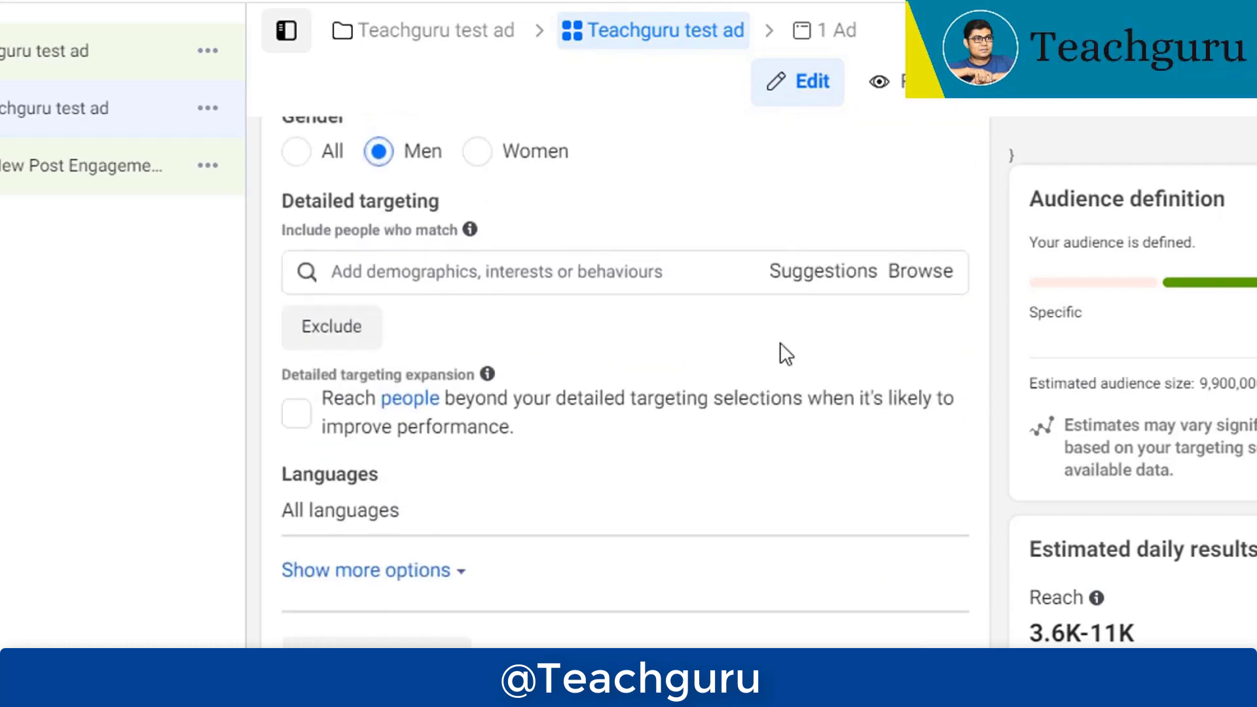
click(943, 280)
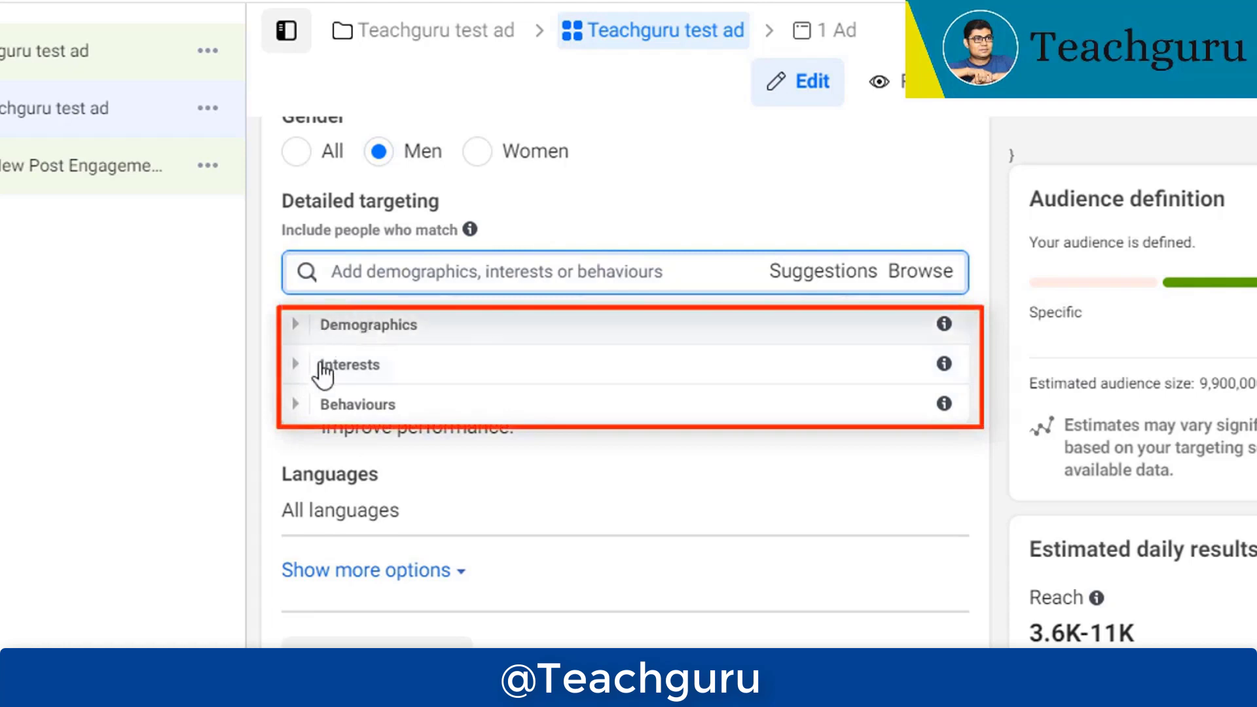
click(296, 327)
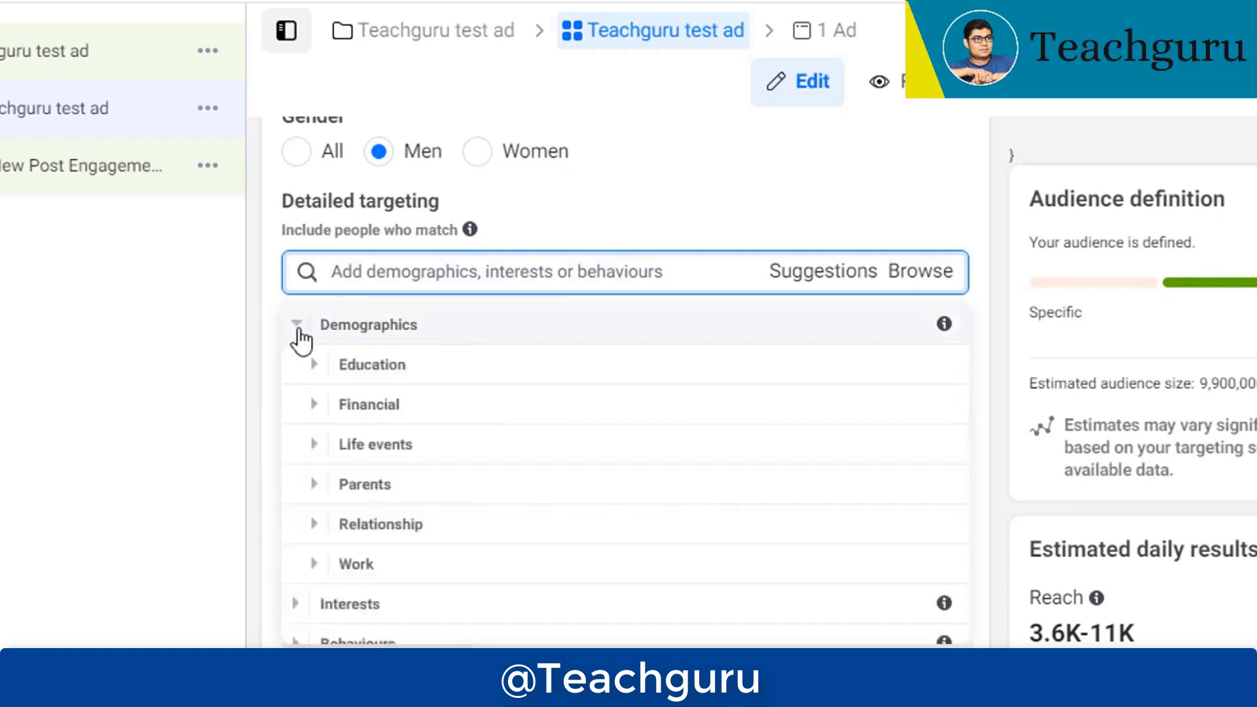
click(309, 368)
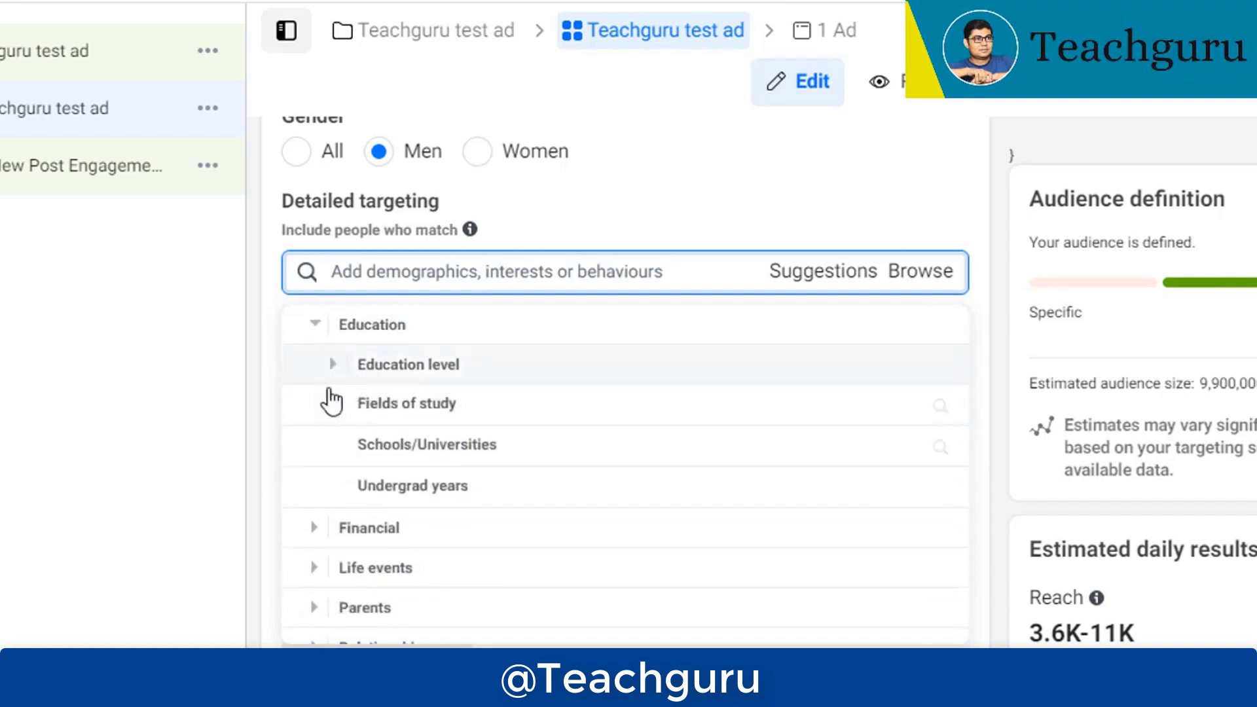
click(467, 452)
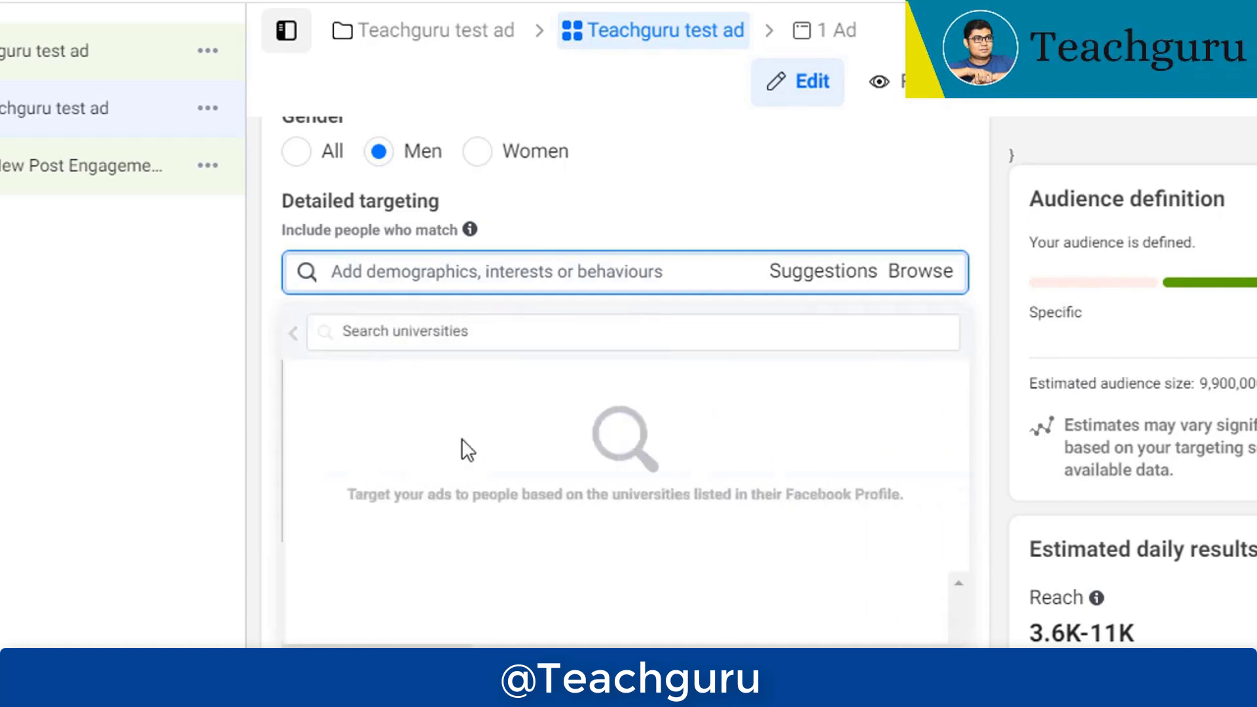
Search the universities for "University of dhaka"
click(430, 337)
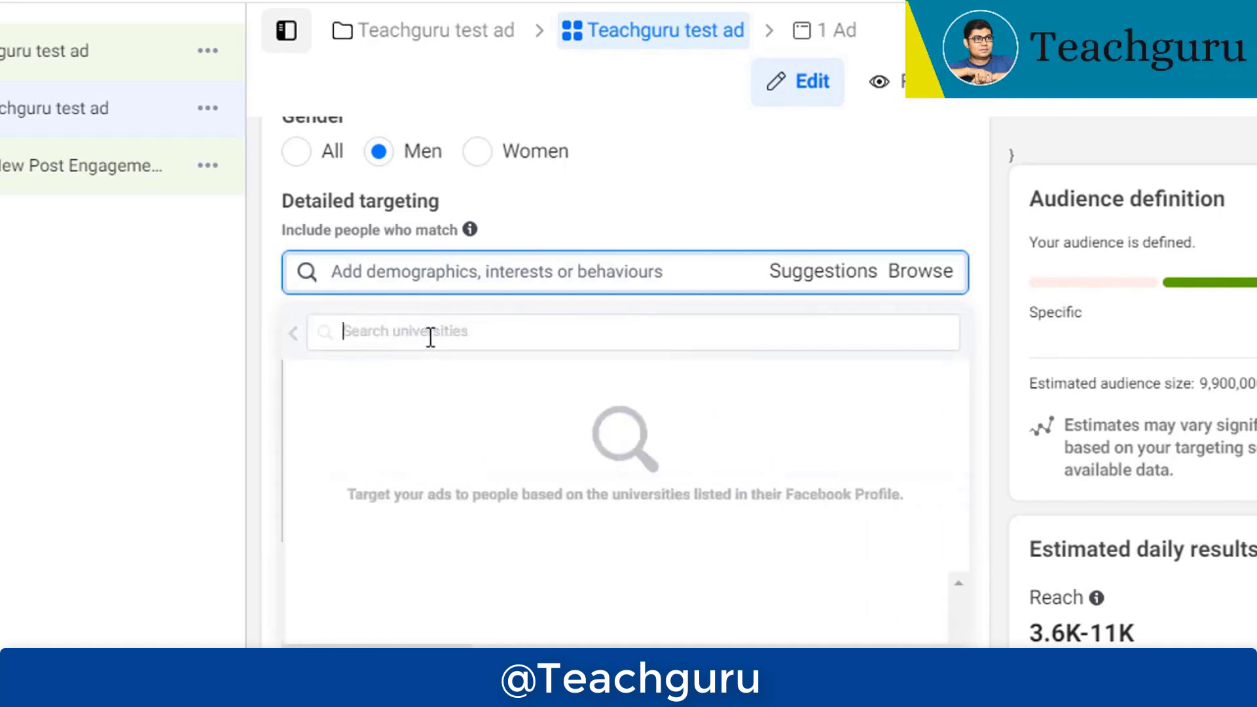
text(D)
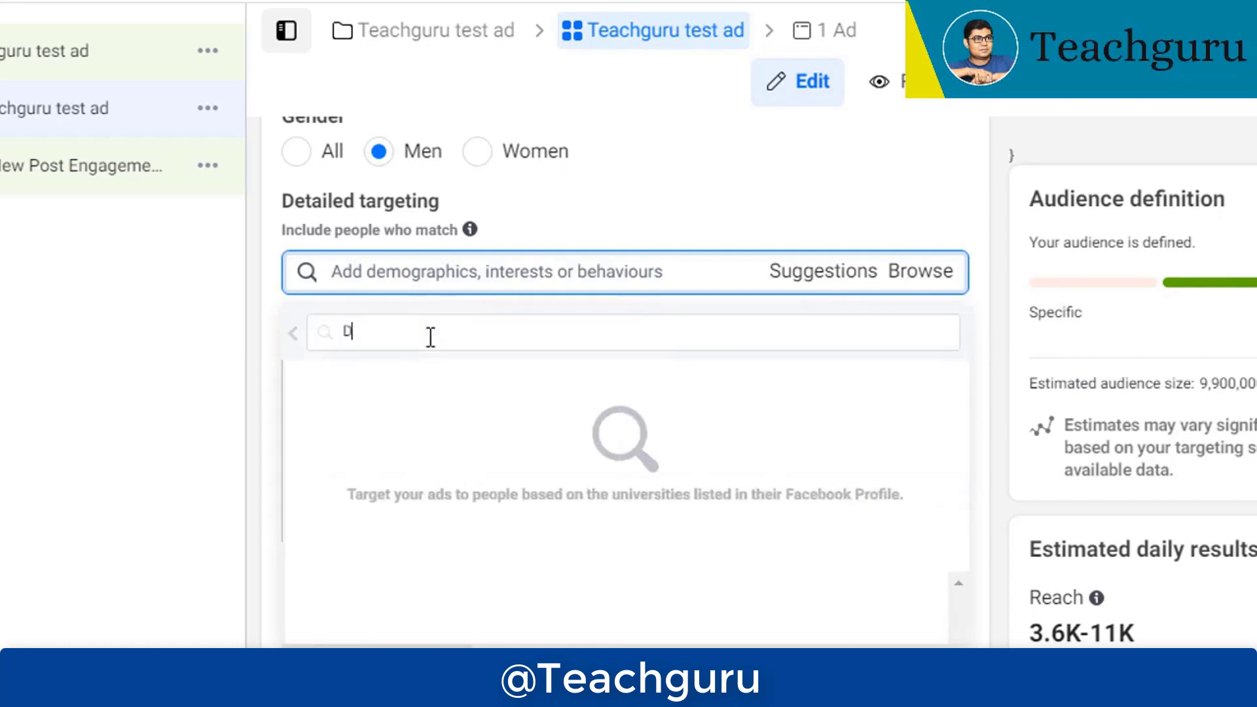
key(BackSpace)
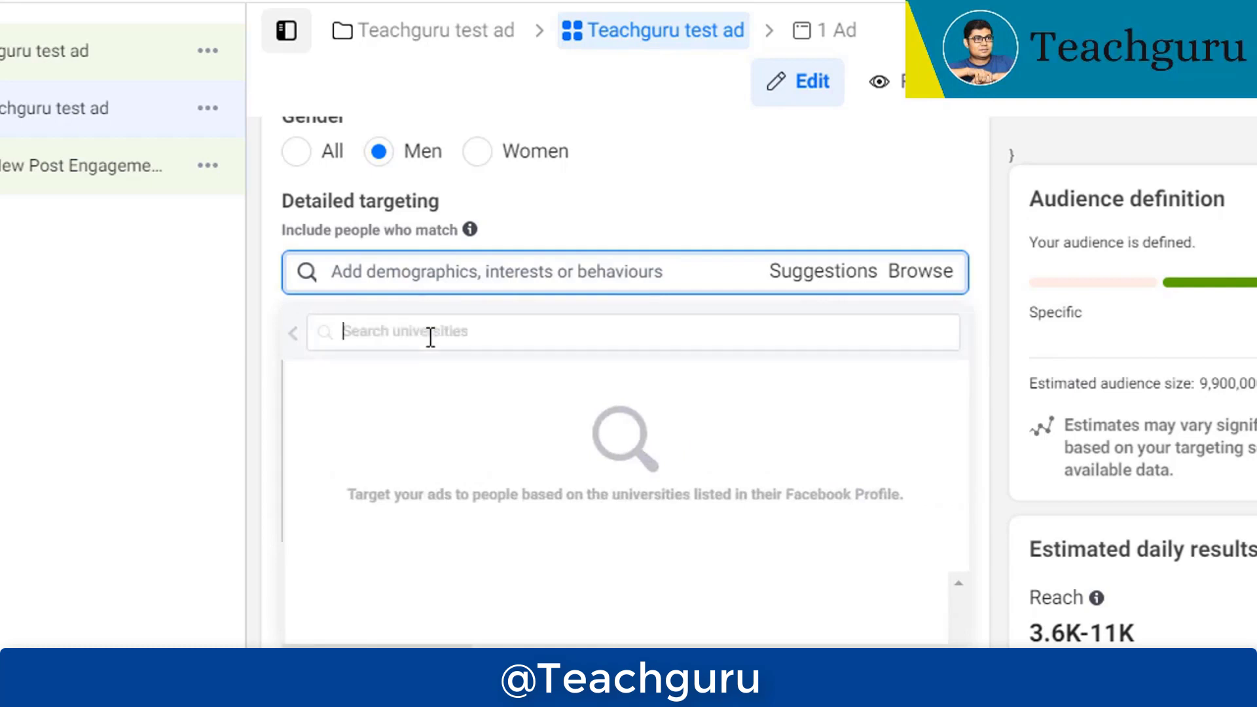
text(Univers)
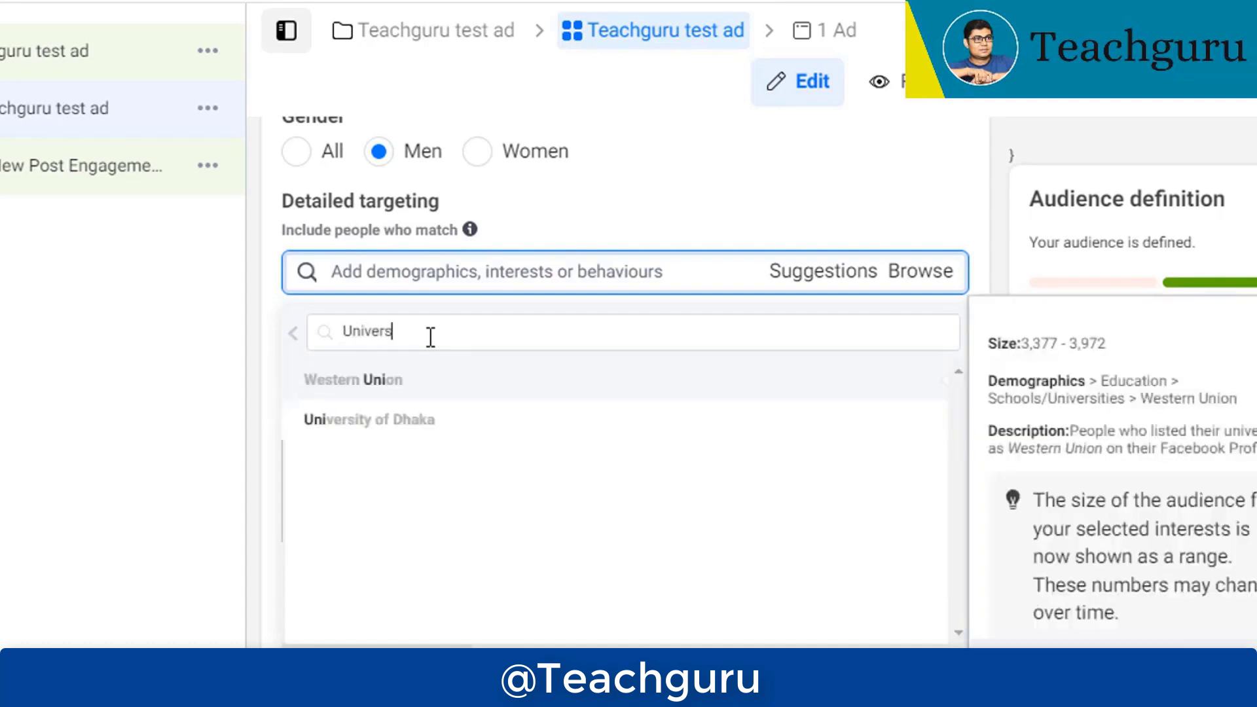
text(ity of)
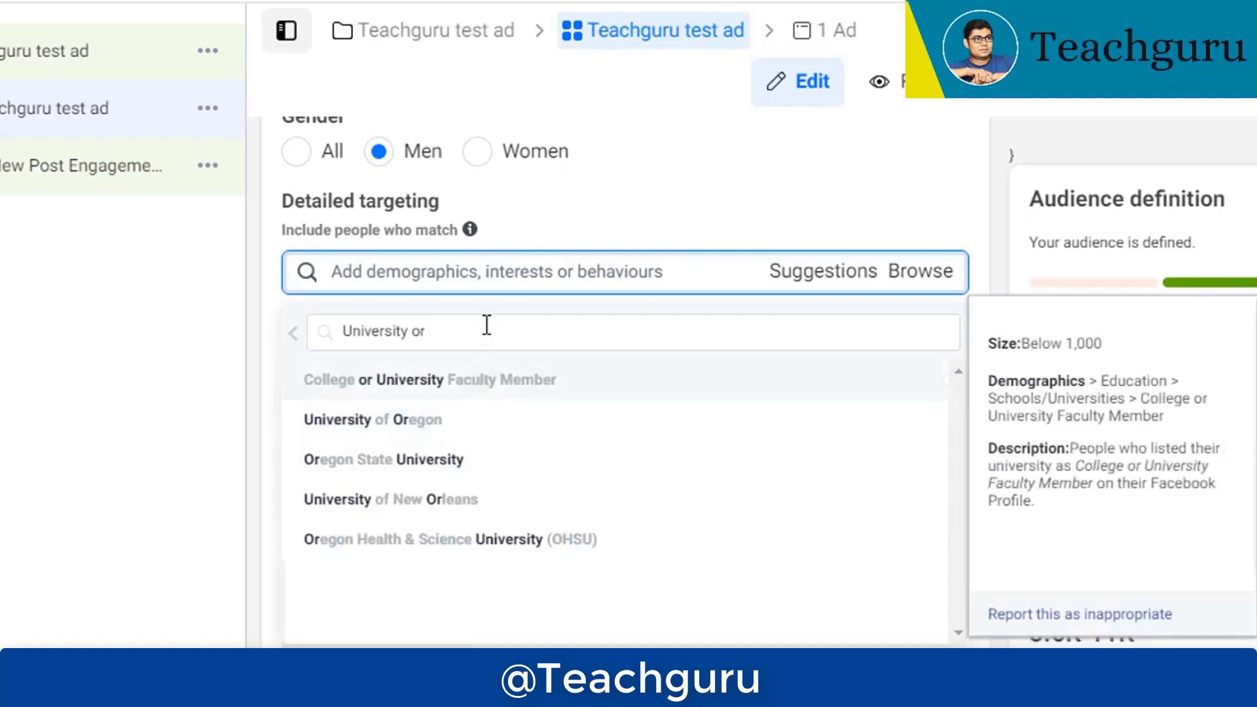
key(BackSpace)
text(f )
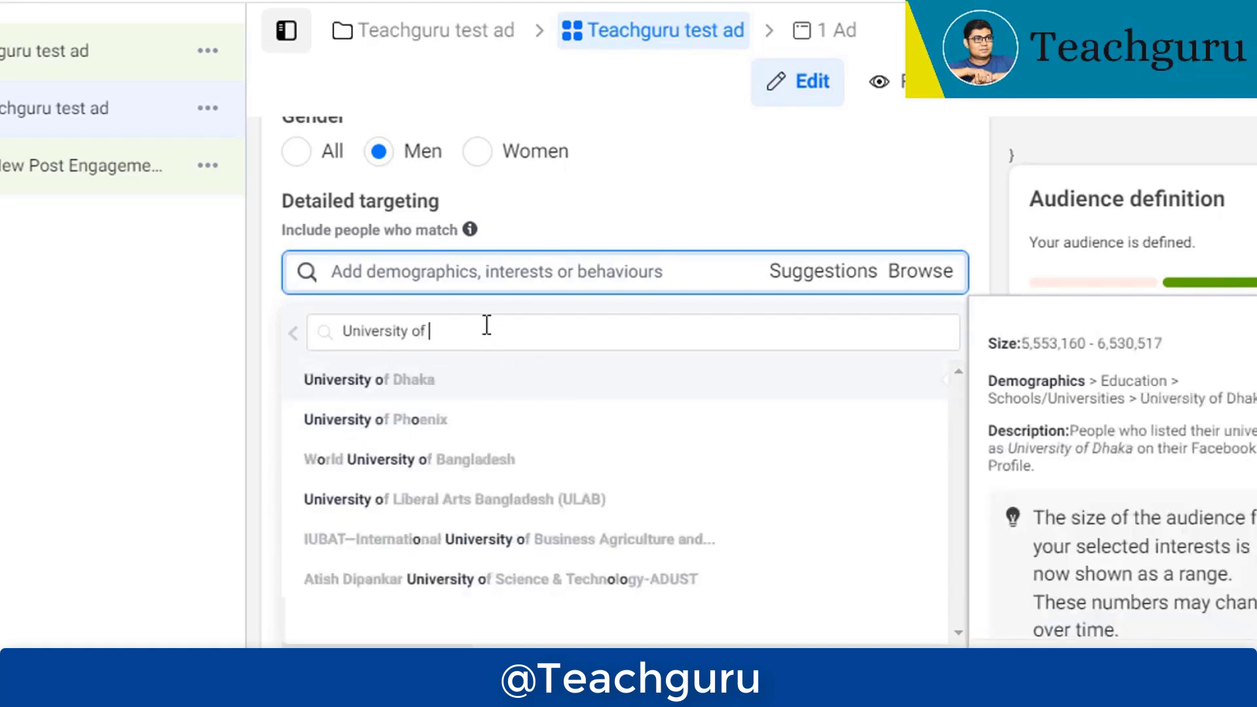
text(dhaka)
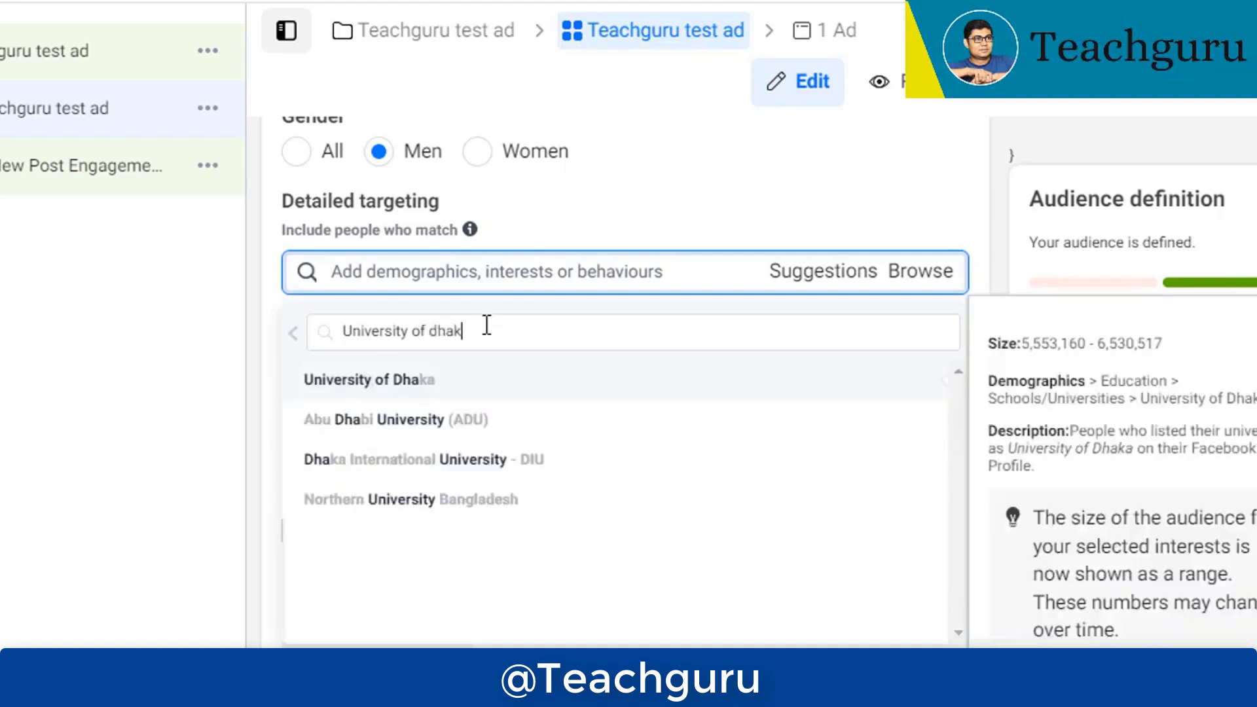
Include University of Dhaka, Dhaka International University - DIU and Northern University Bangladesh in the detailed targeting
click(437, 387)
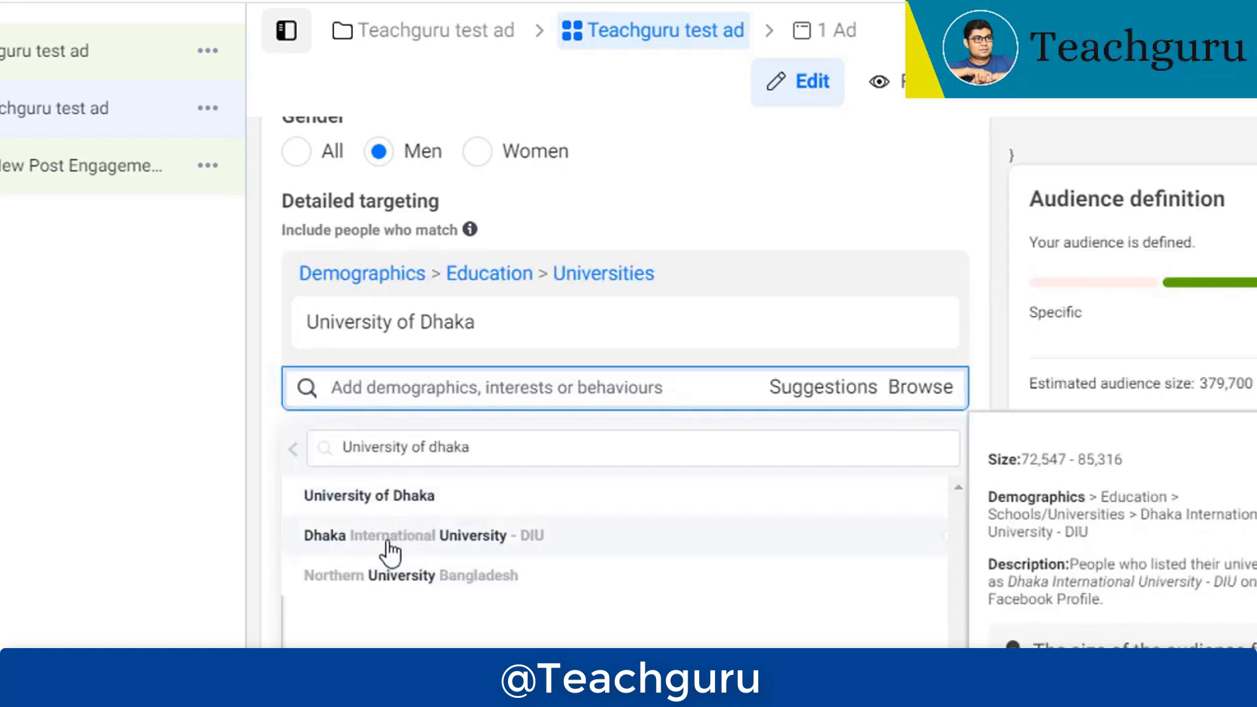
click(522, 550)
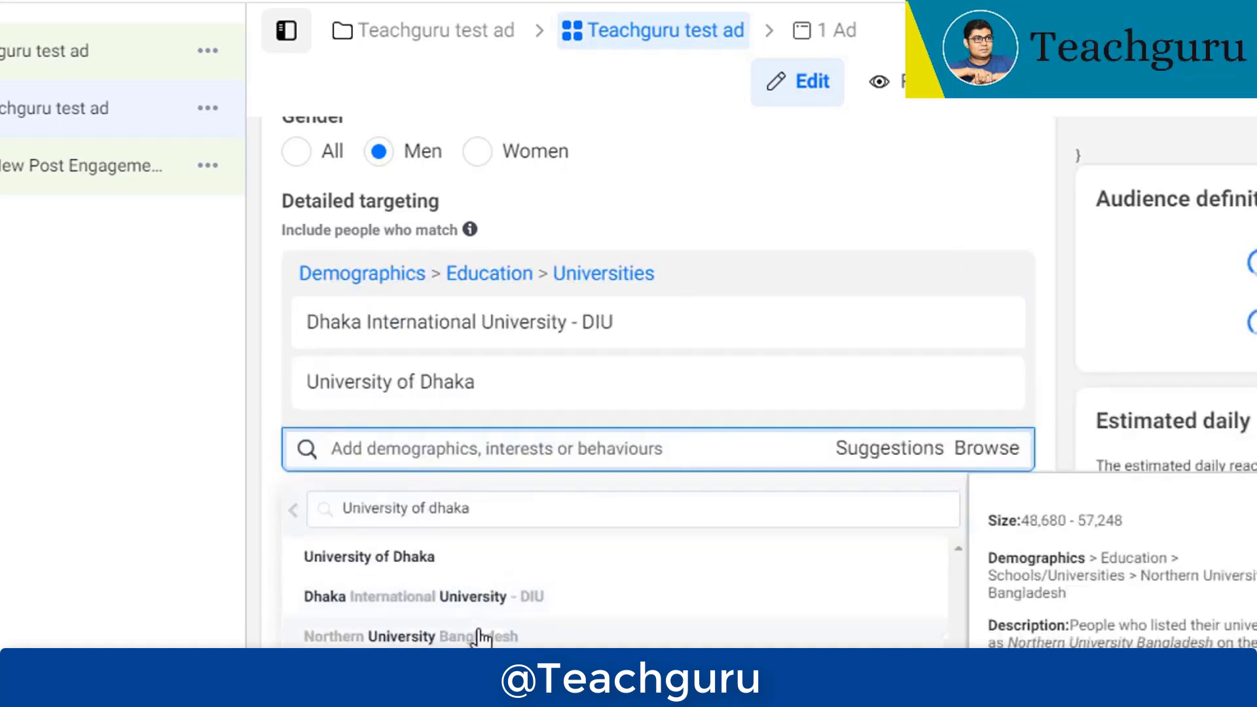
click(480, 637)
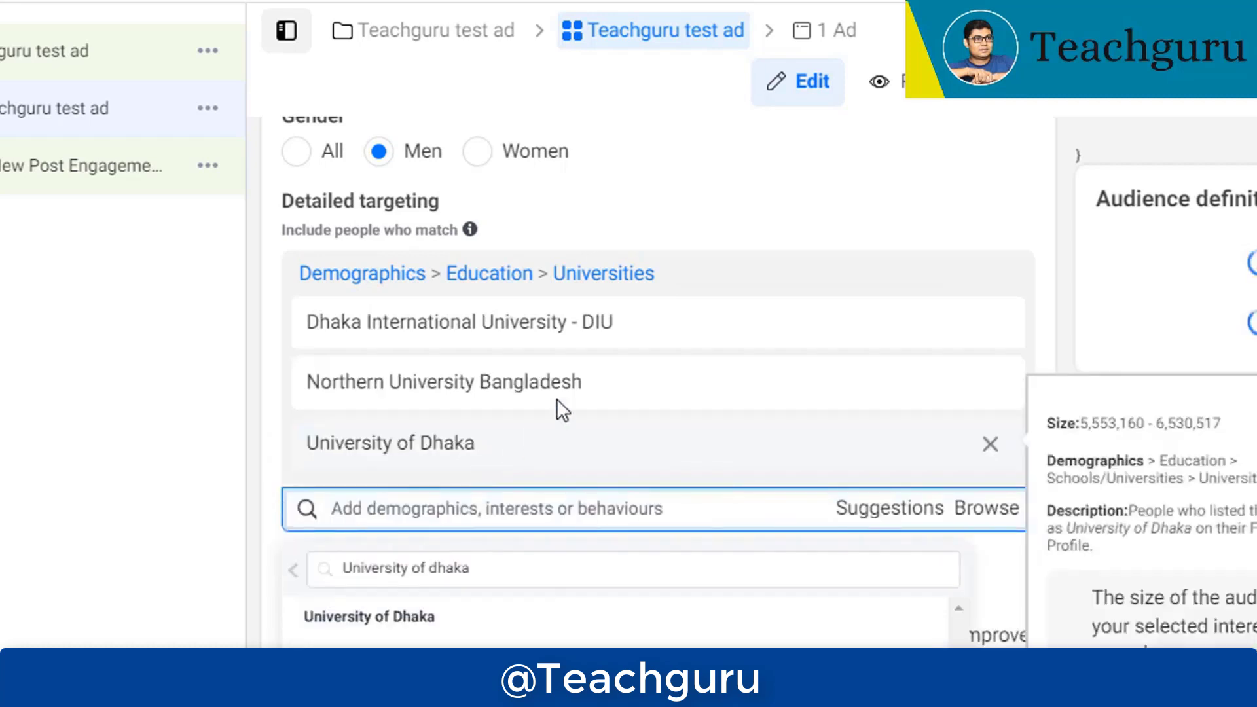
Examine the Interests and Behaviours categories available for detailed targeting
scroll(556, 411, down, 2)
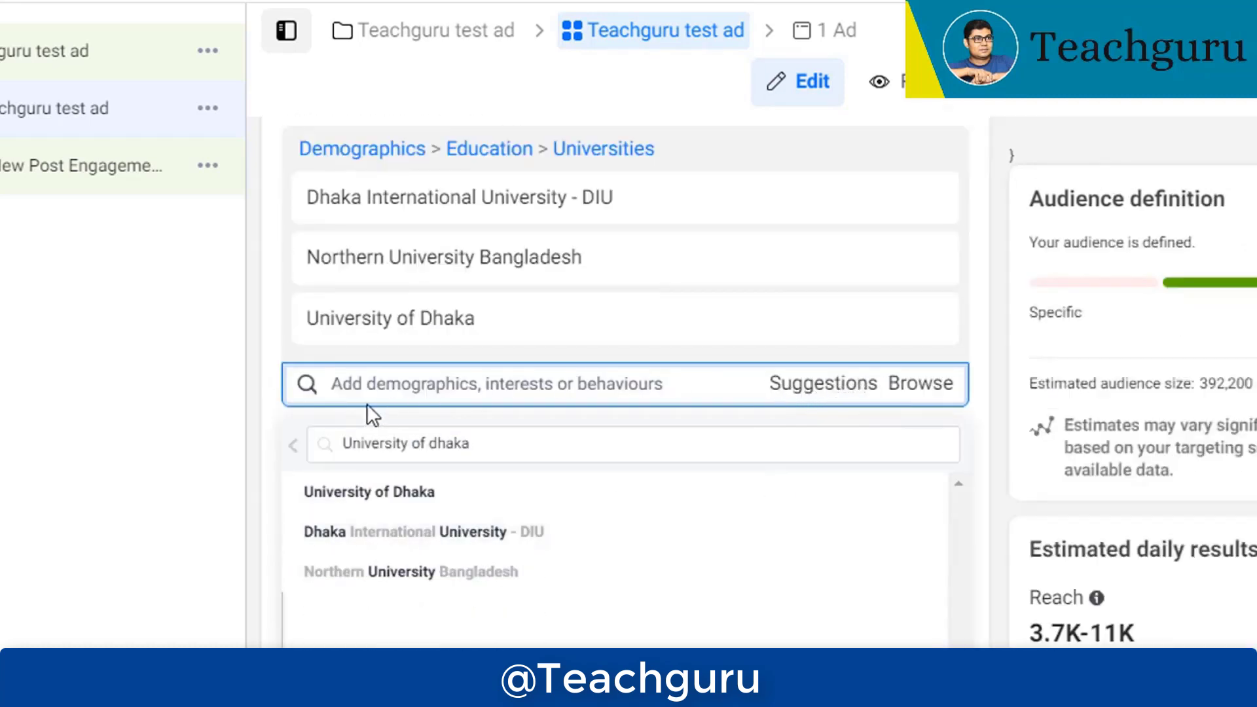
click(931, 384)
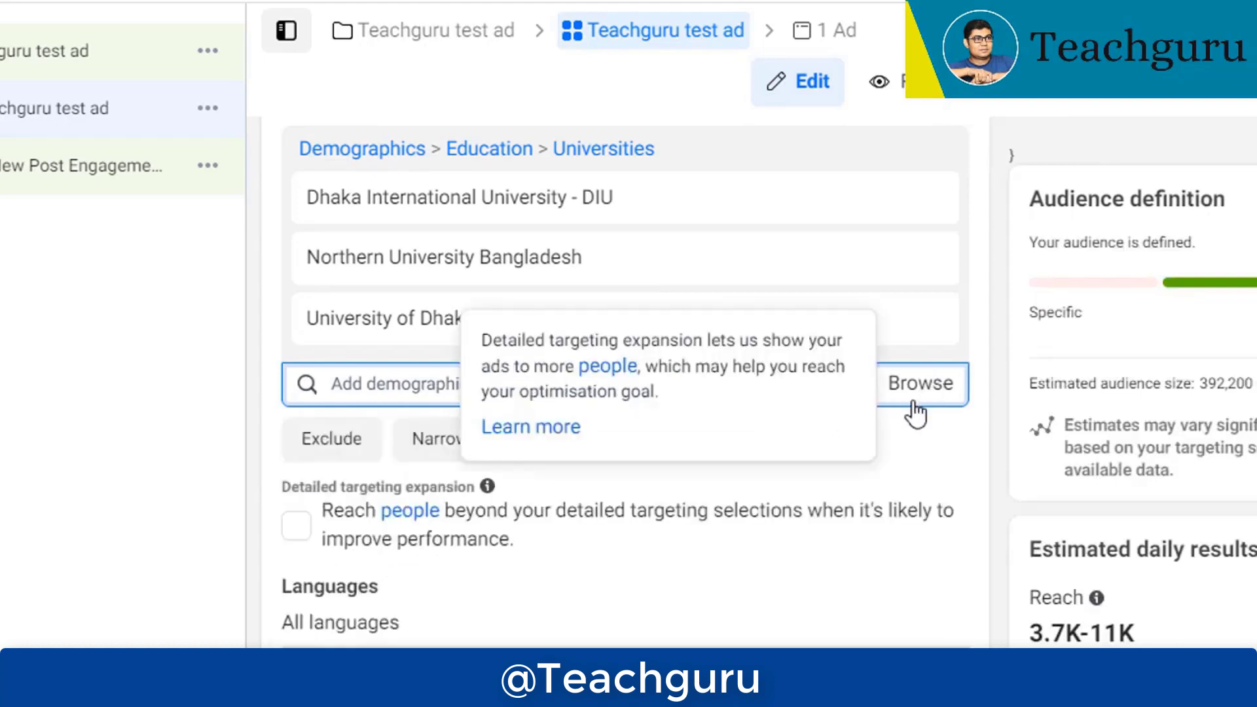
click(922, 403)
click(300, 481)
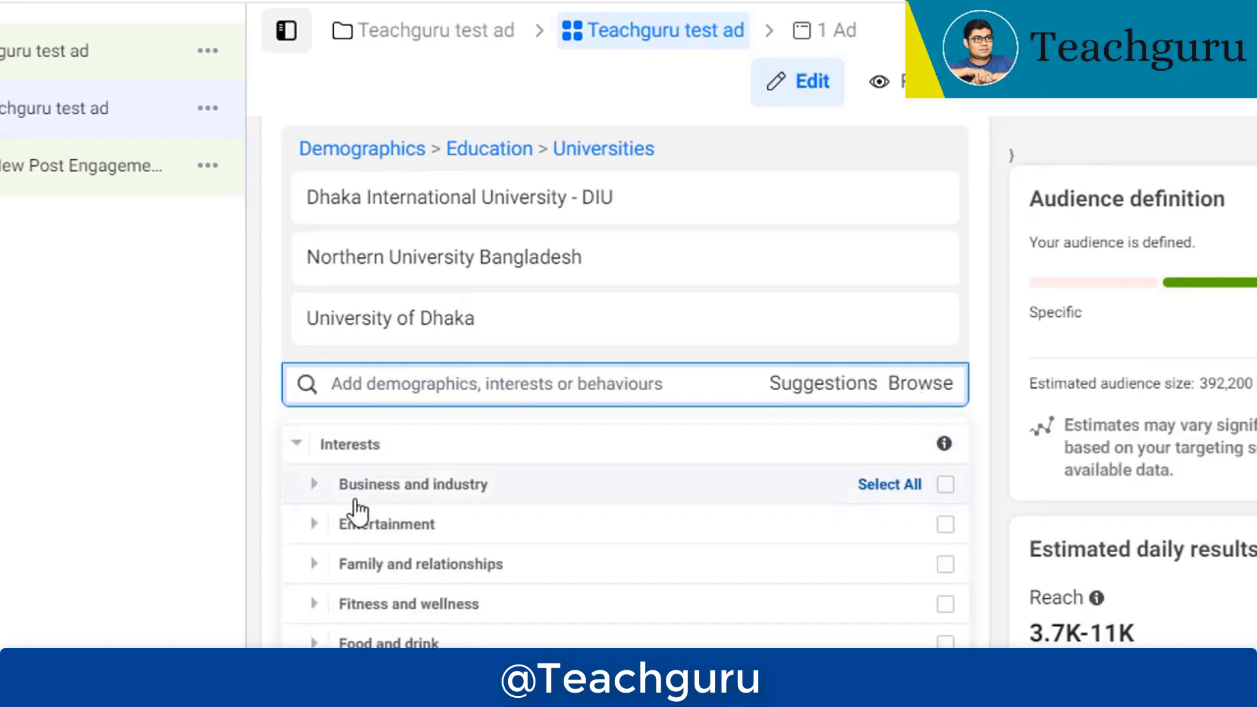
scroll(482, 523, down, 5)
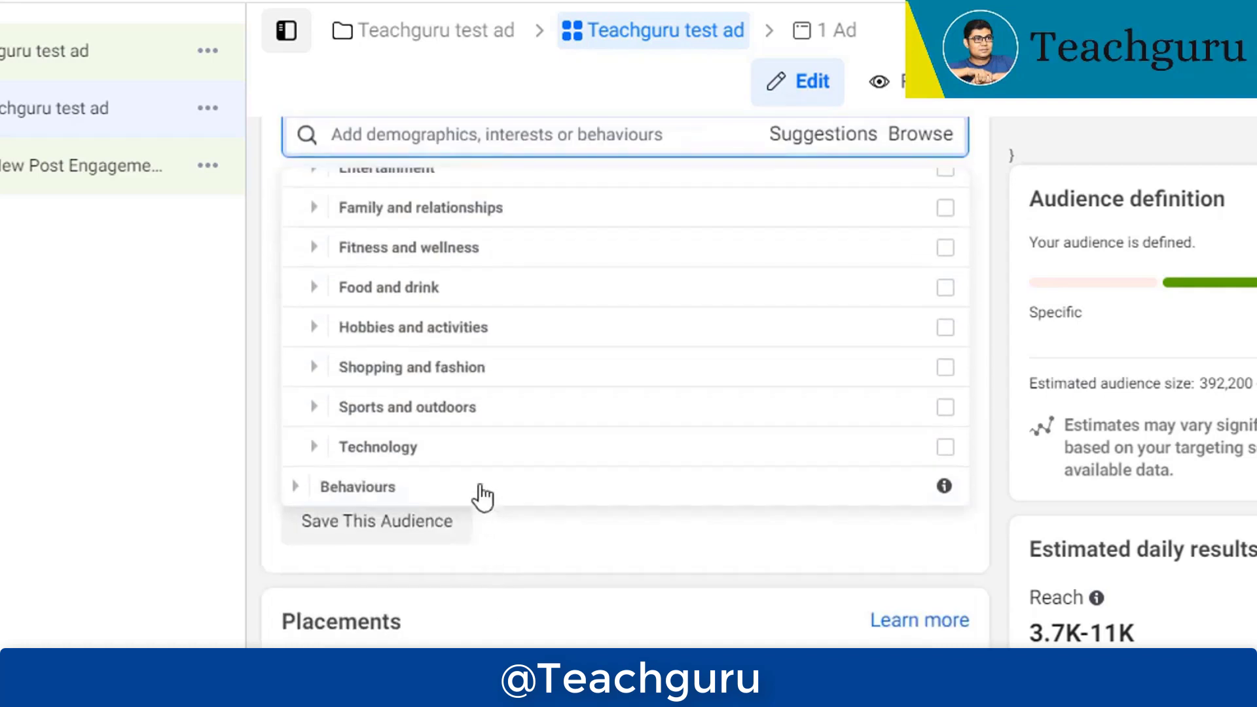
scroll(482, 440, up, 5)
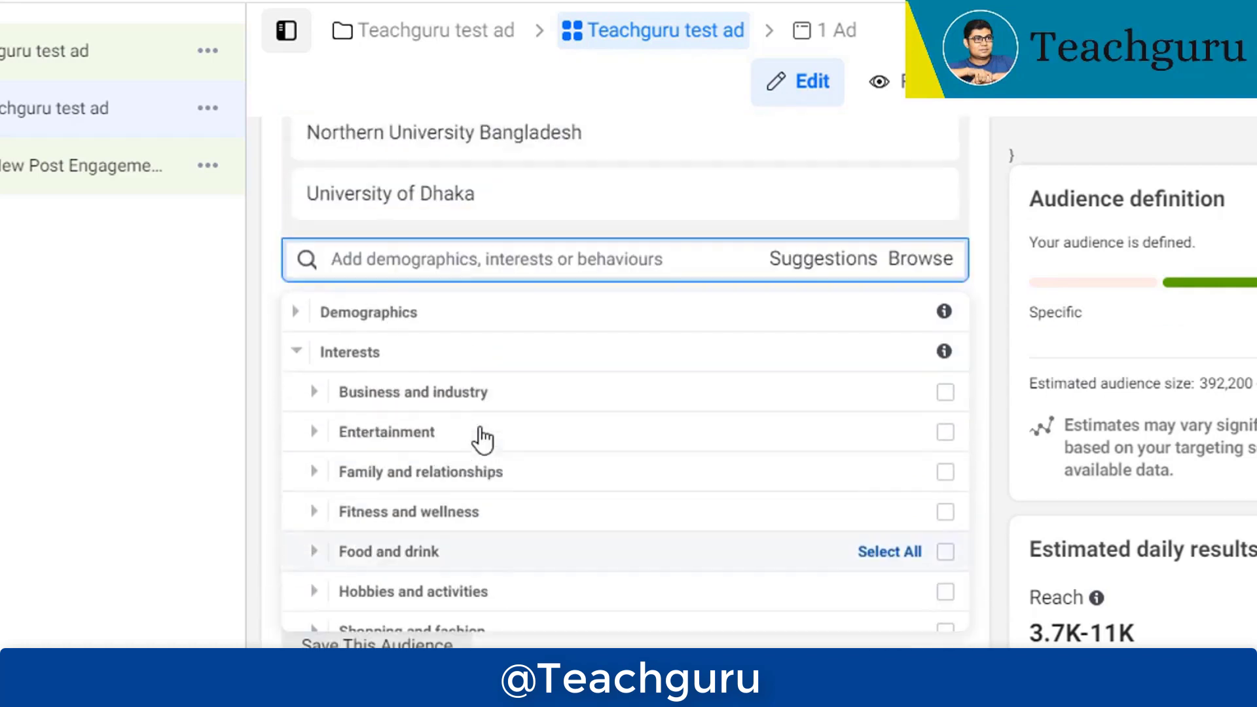
click(296, 352)
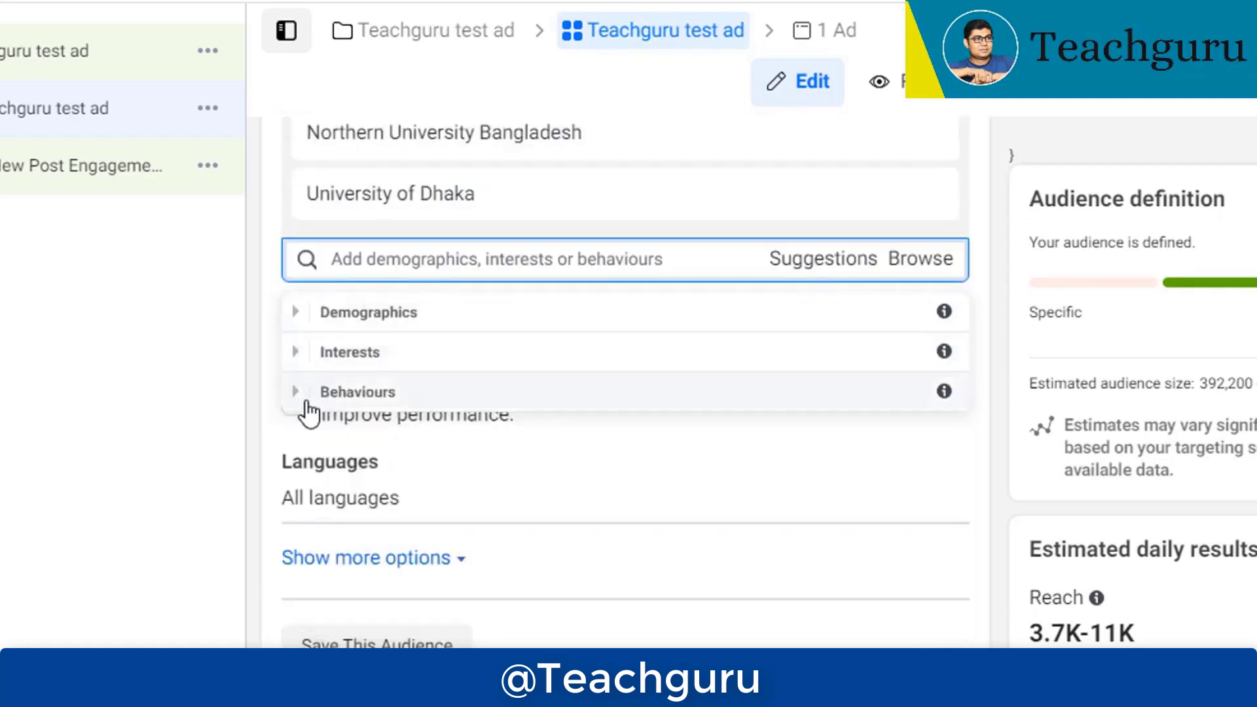
click(300, 394)
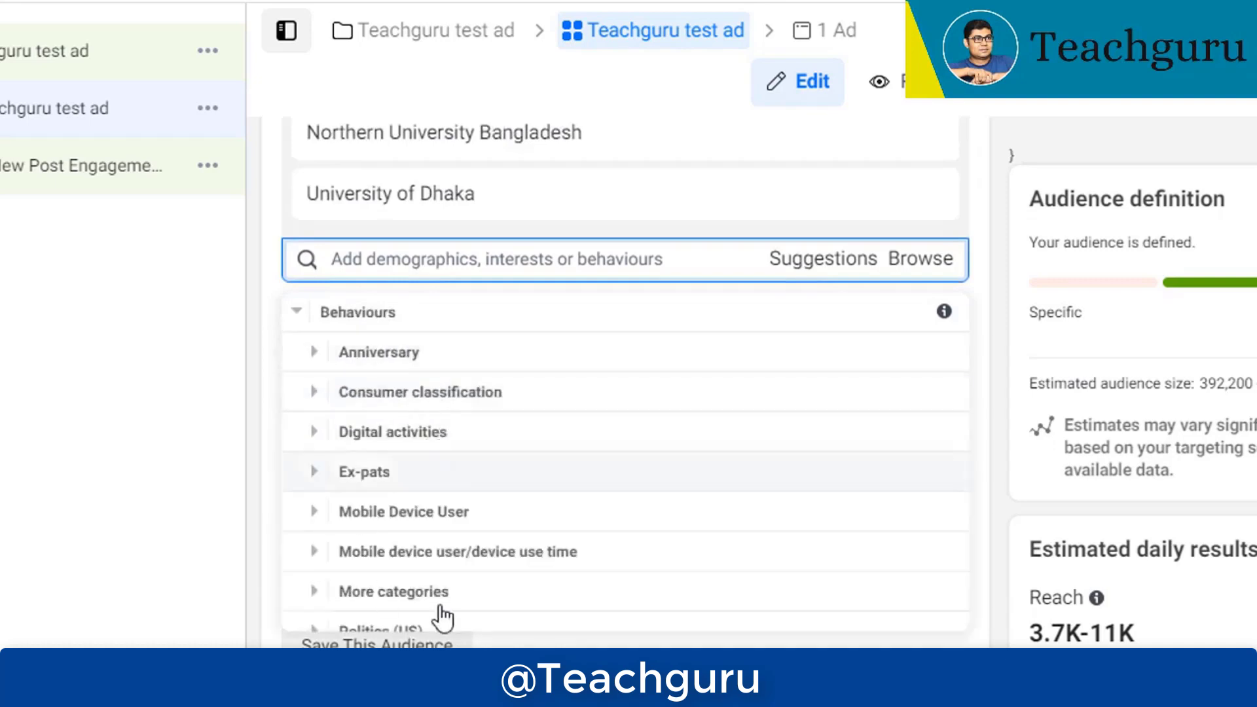
scroll(492, 541, down, 2)
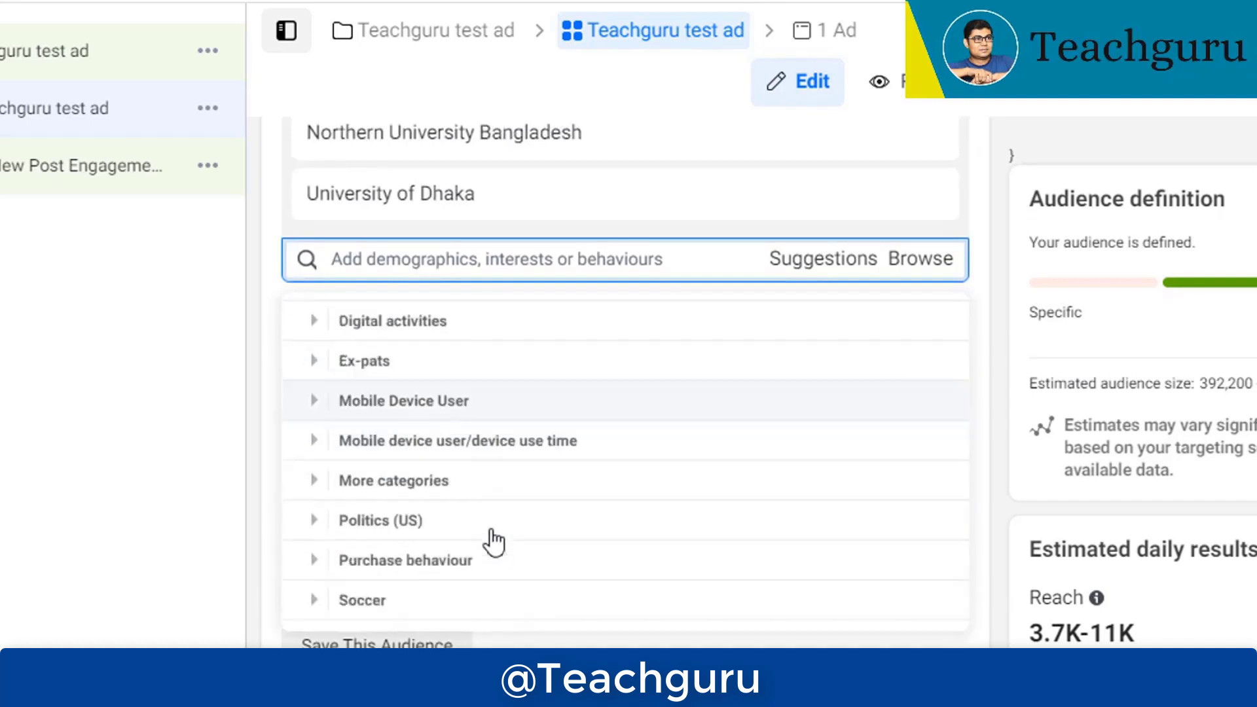
scroll(492, 540, up, 3)
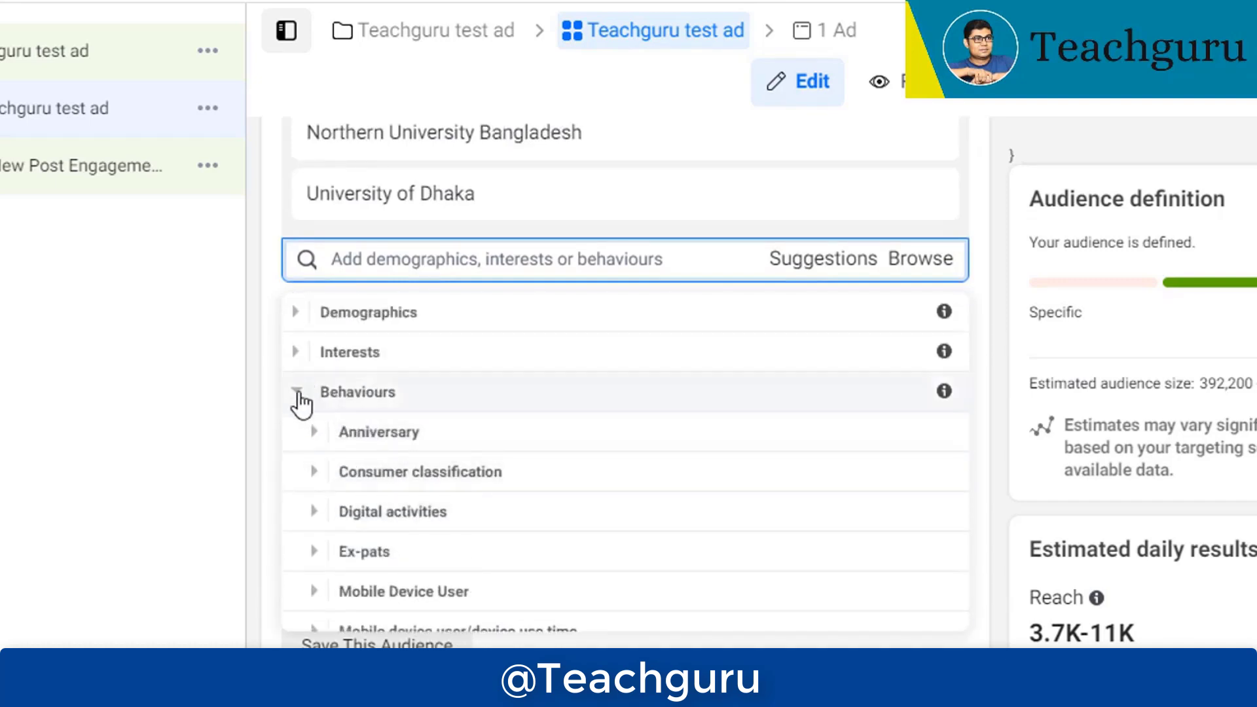
click(307, 396)
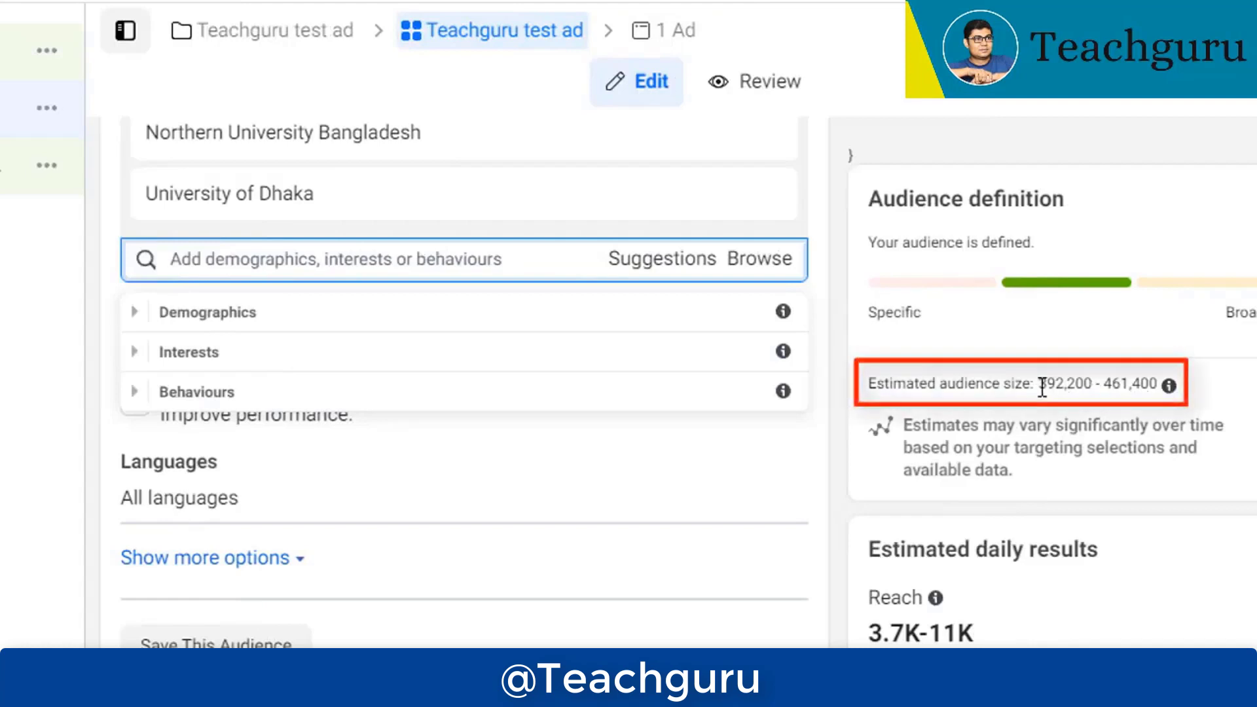
Review the estimated audience size and the estimated daily reach and post engagement for the ad set
drag(1040, 386, 1154, 386)
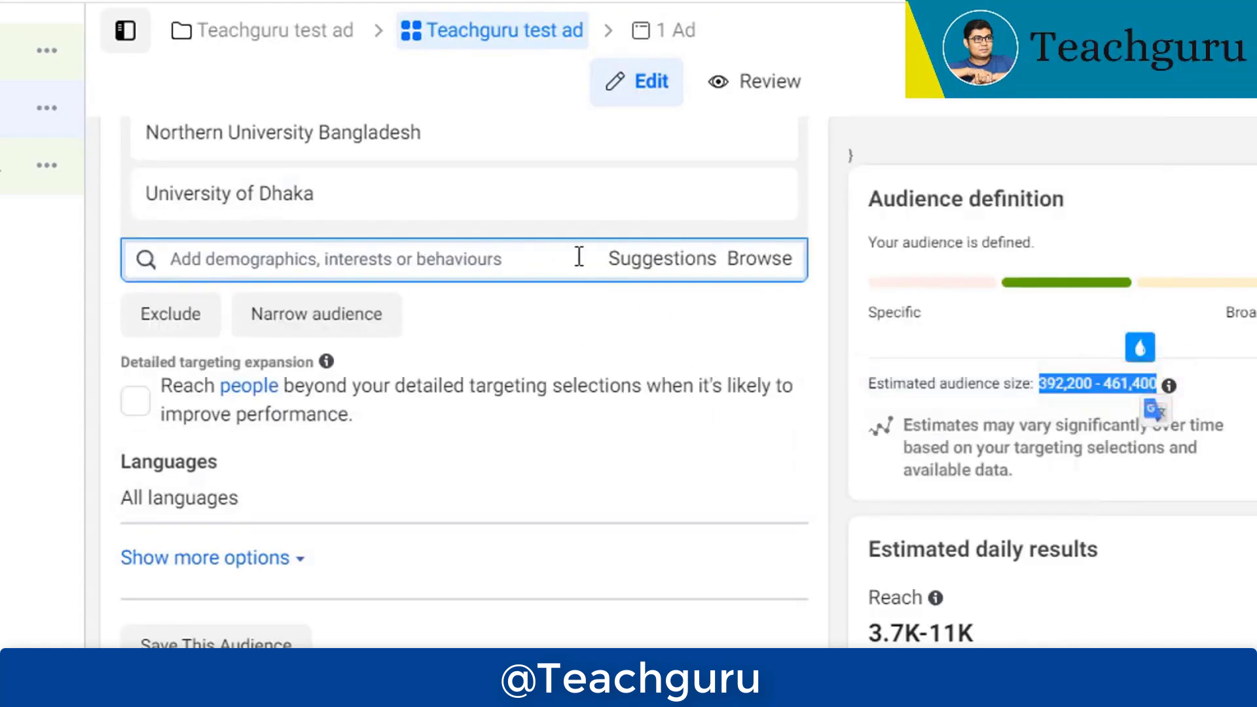
scroll(453, 345, up, 4)
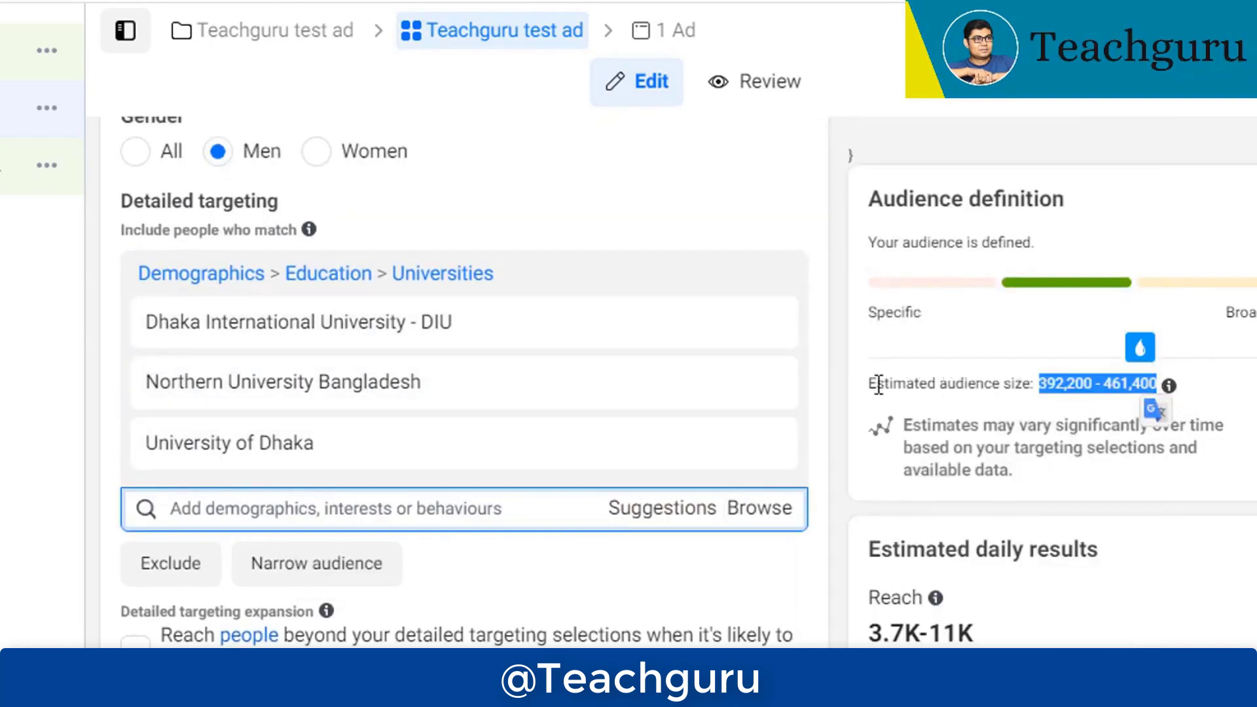
drag(872, 383, 1172, 391)
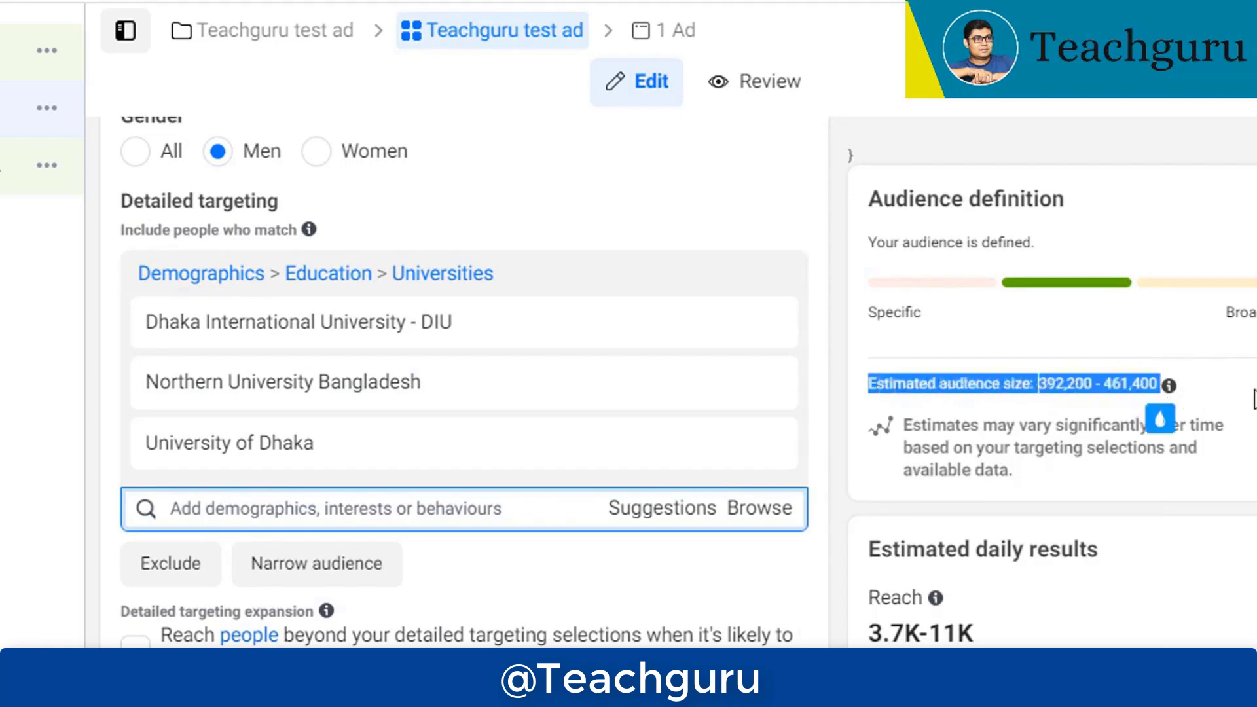
scroll(1253, 399, down, 1)
scroll(1253, 399, down, 2)
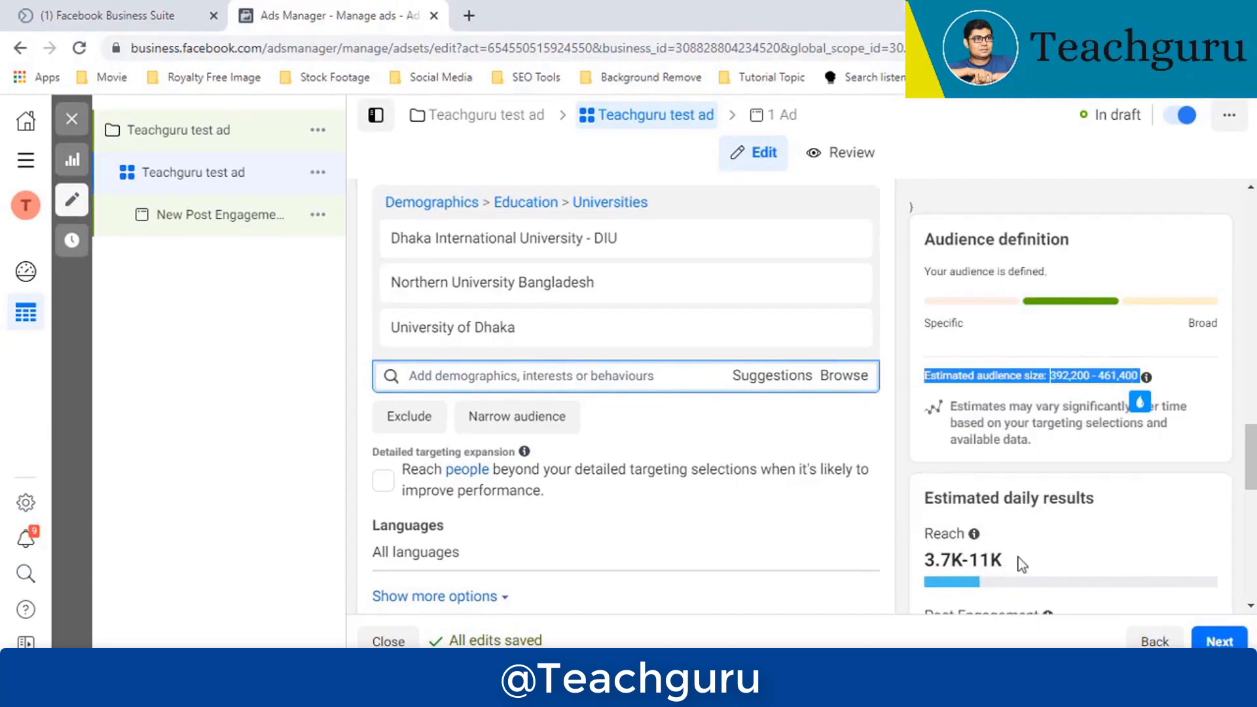
scroll(1047, 547, down, 3)
scroll(1066, 521, down, 5)
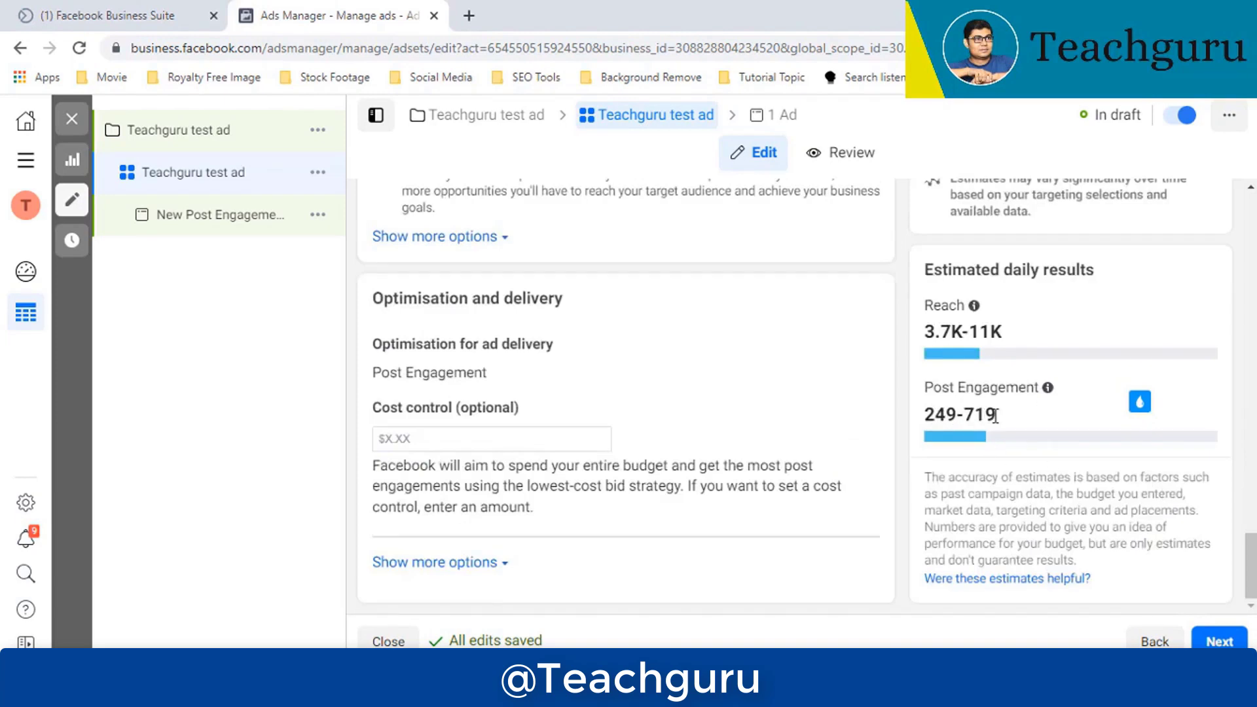
Add English (US) and Bengali as the audience languages of the ad set
scroll(447, 455, up, 5)
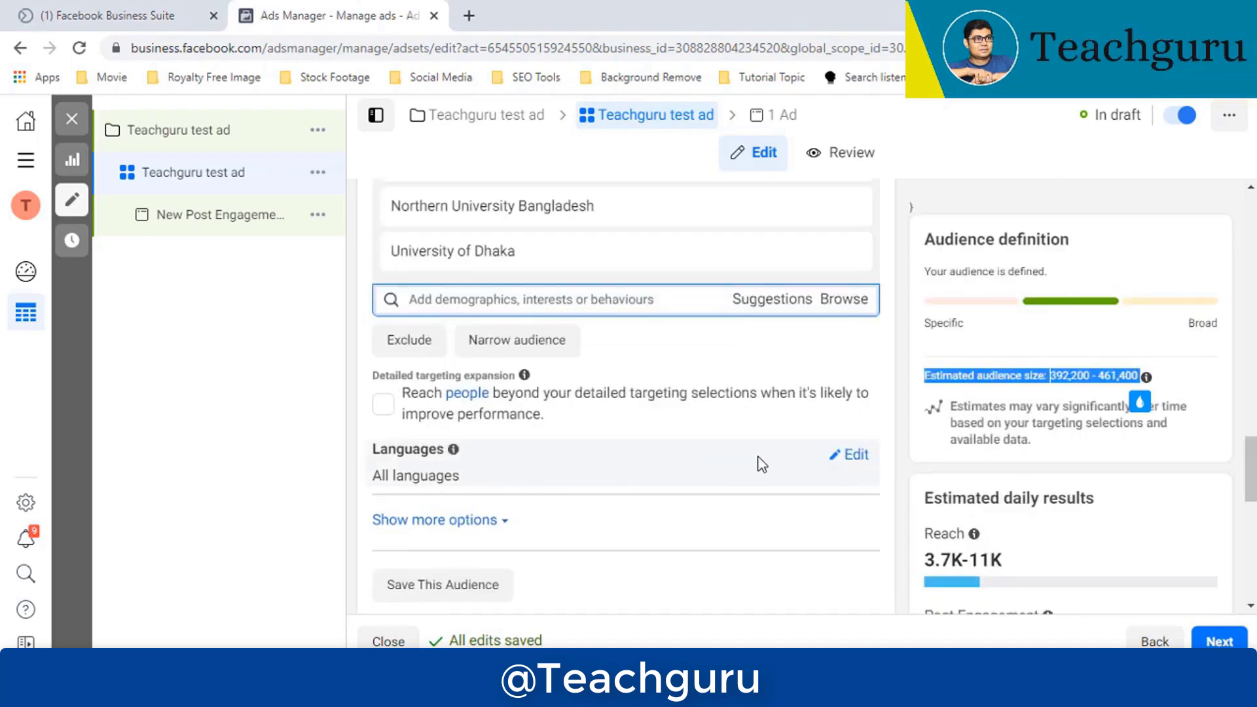
click(849, 455)
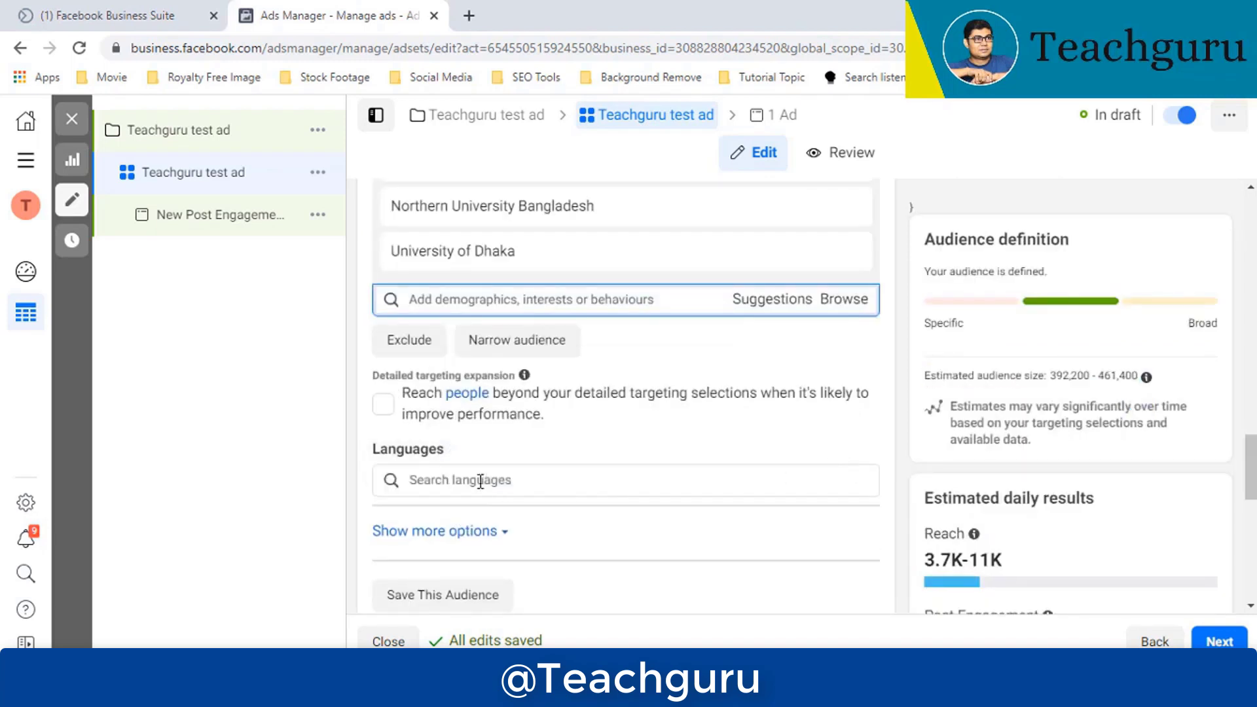
click(480, 481)
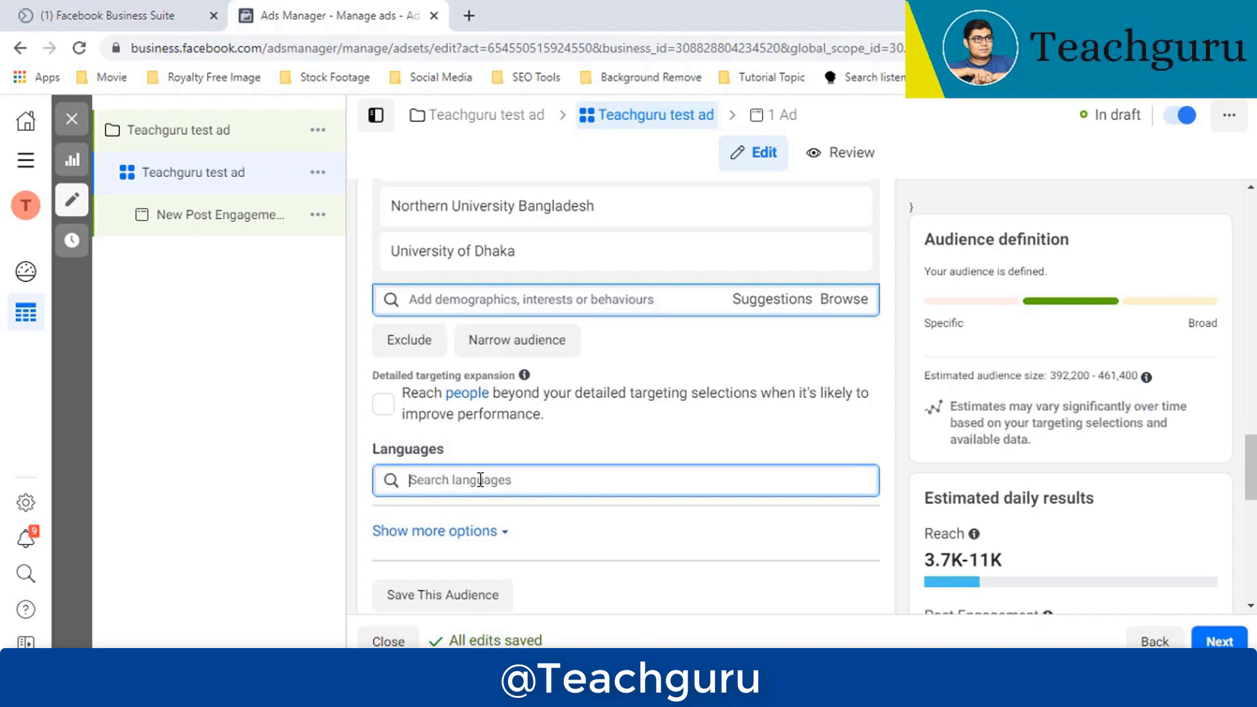
text(E)
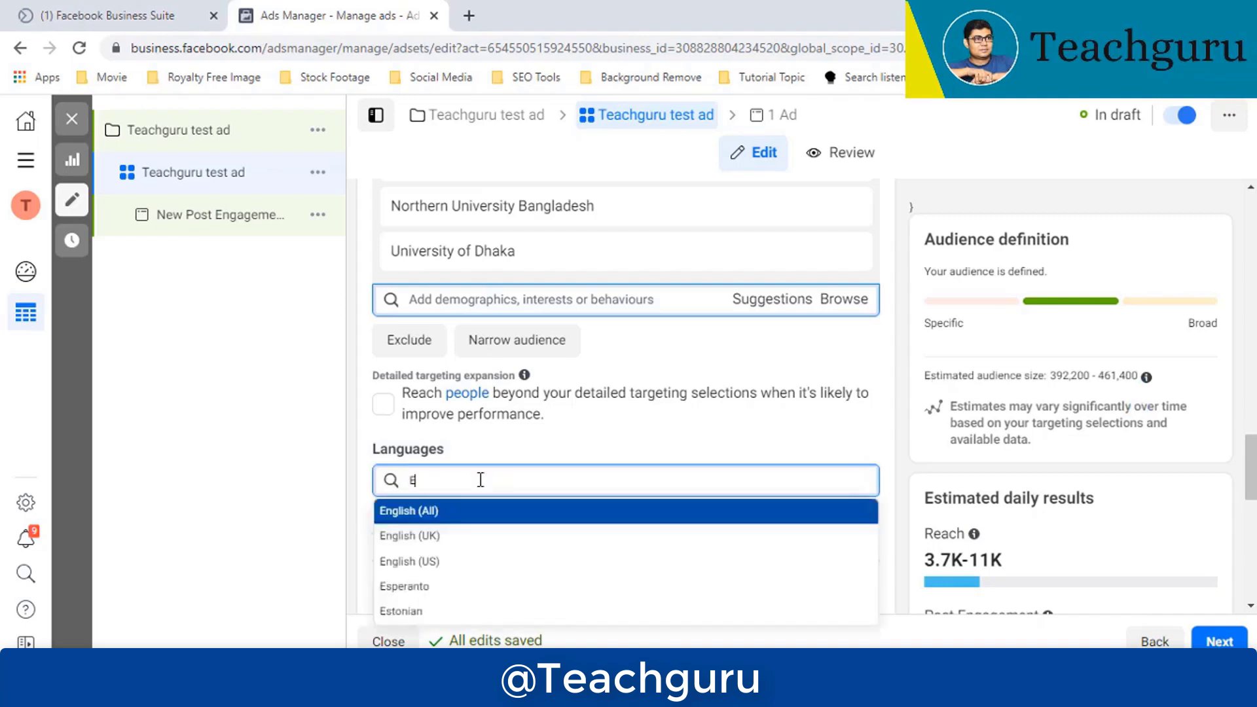
click(434, 563)
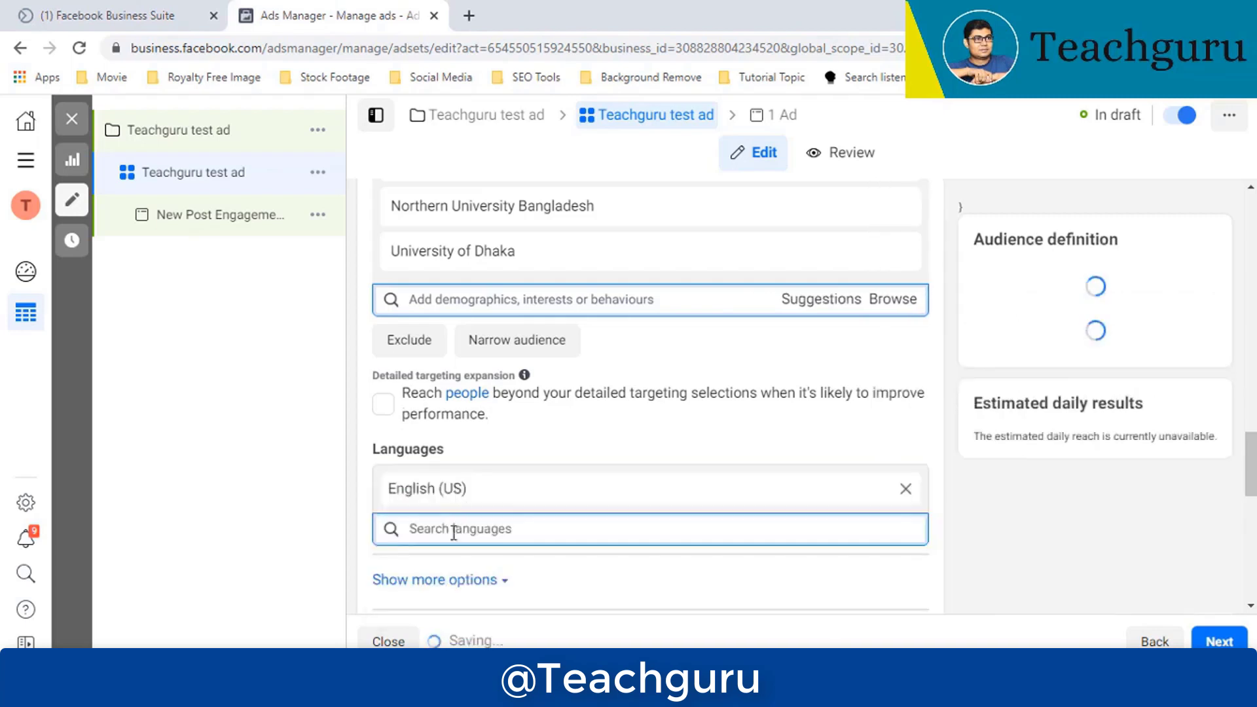
text(b)
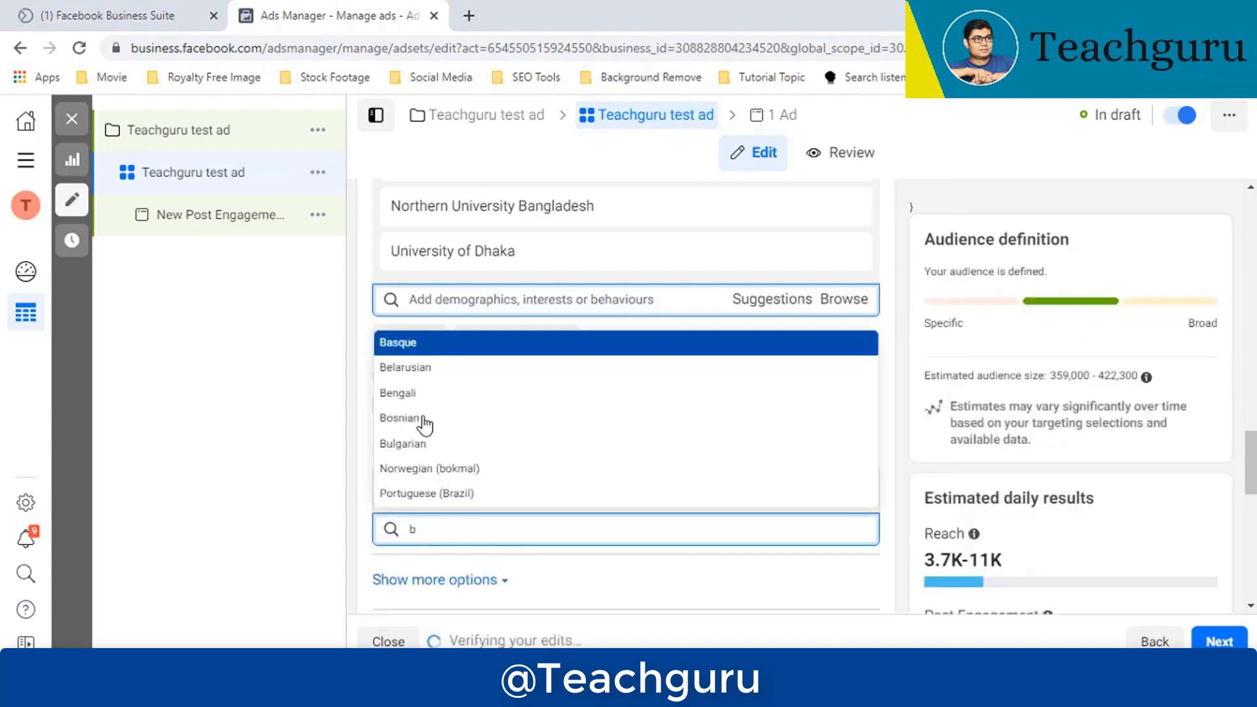
click(411, 395)
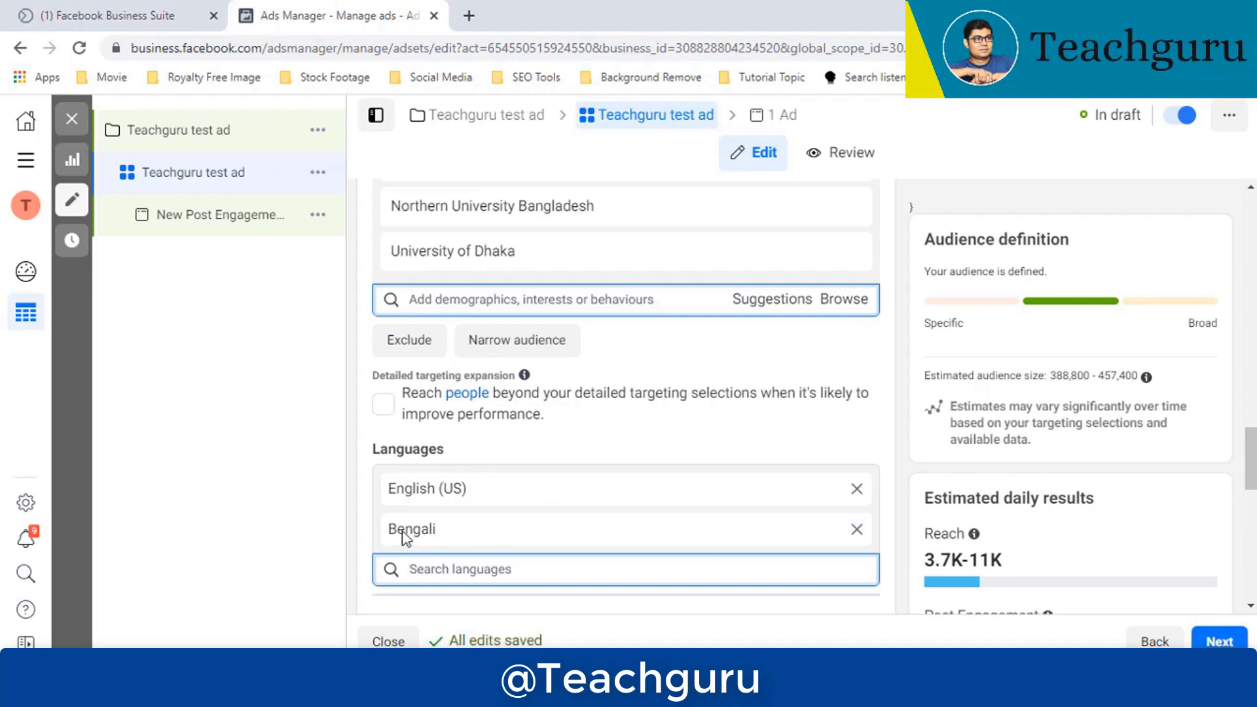
Switch the ad set to manual placements and deselect the Instagram and Audience Network platforms, keeping Facebook
scroll(419, 524, down, 4)
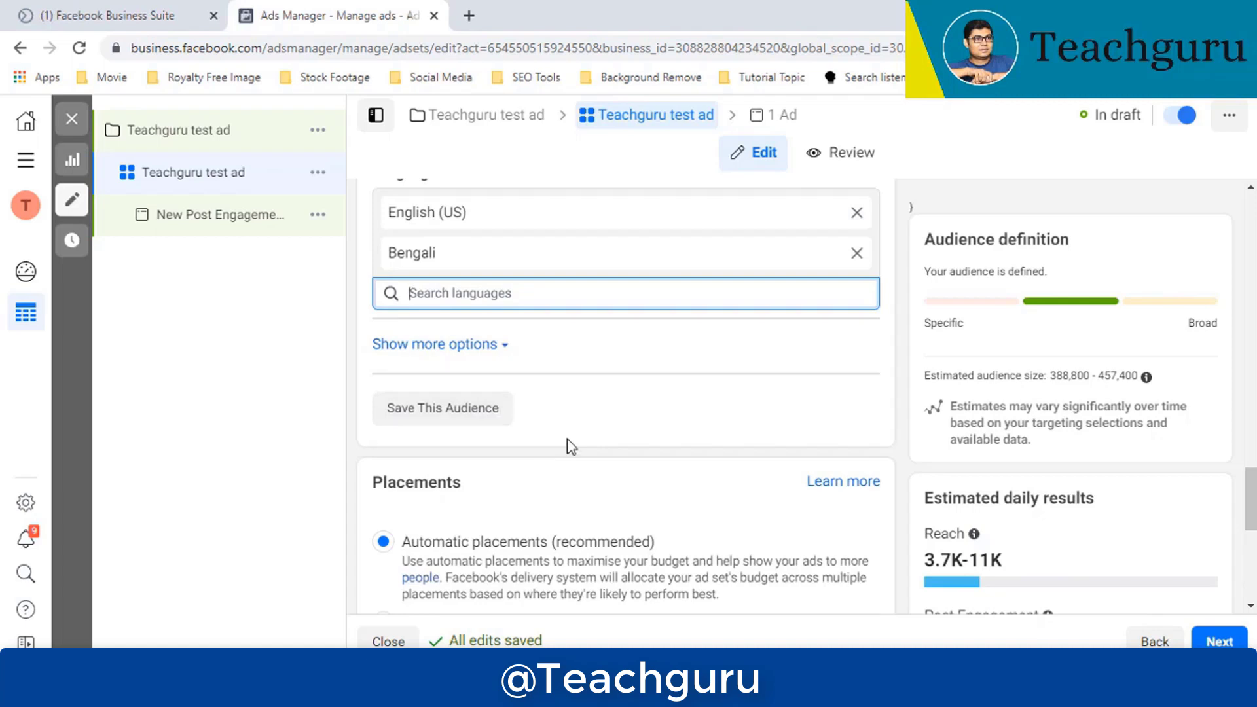
scroll(567, 445, down, 1)
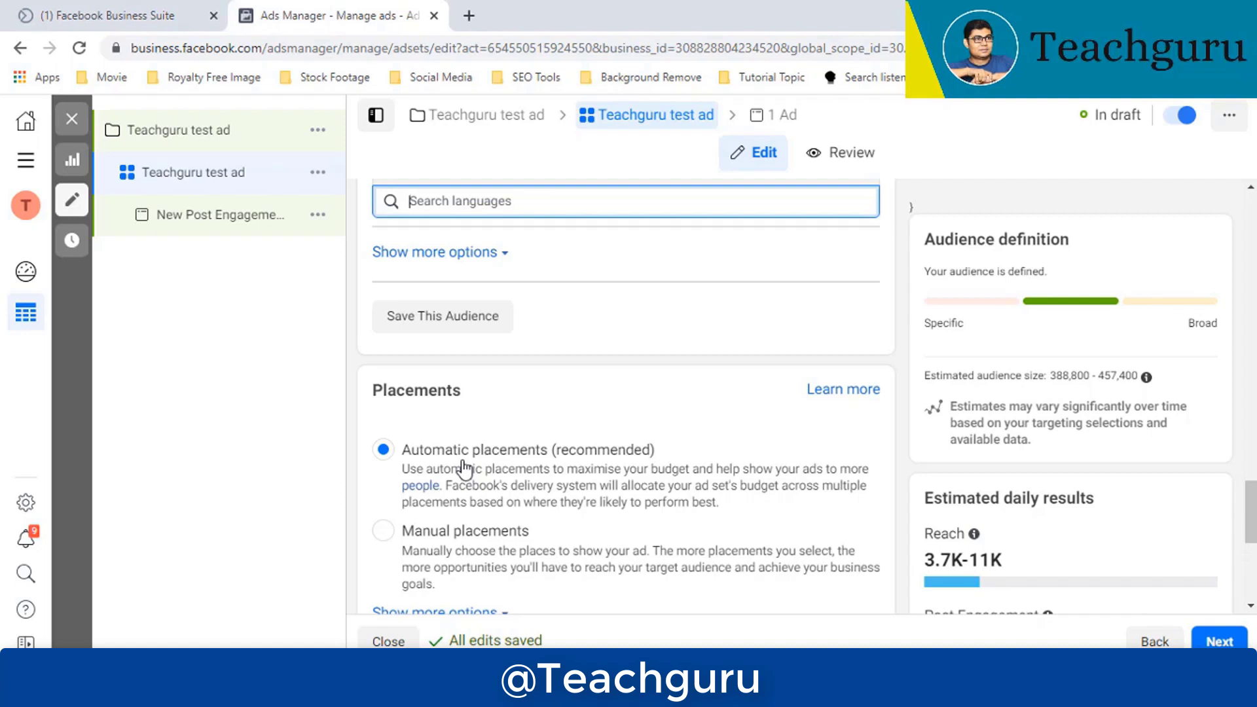
scroll(462, 467, down, 3)
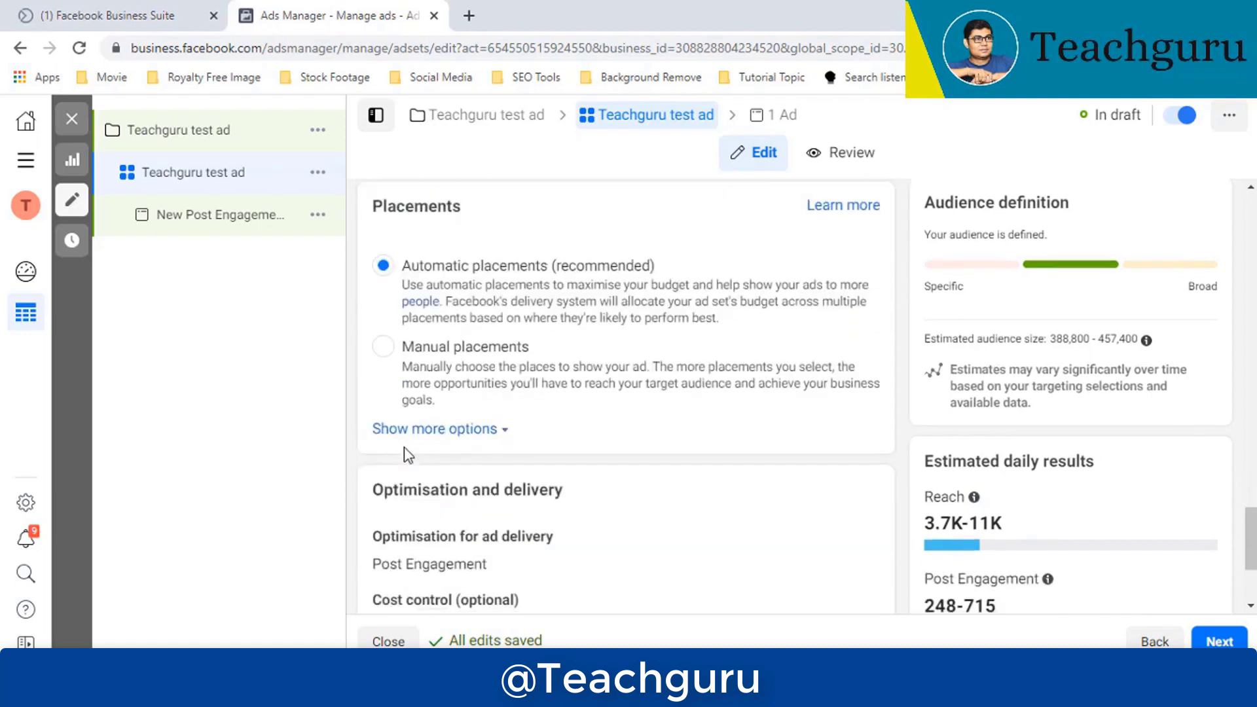
click(429, 414)
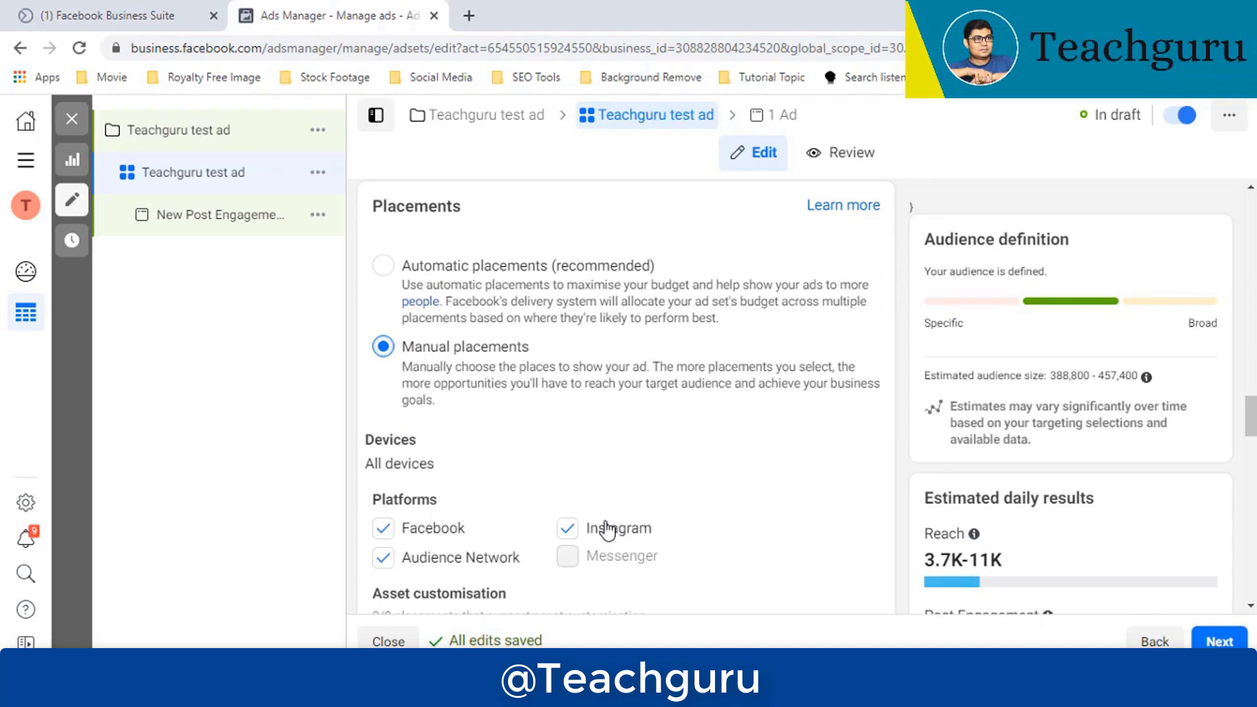
click(567, 527)
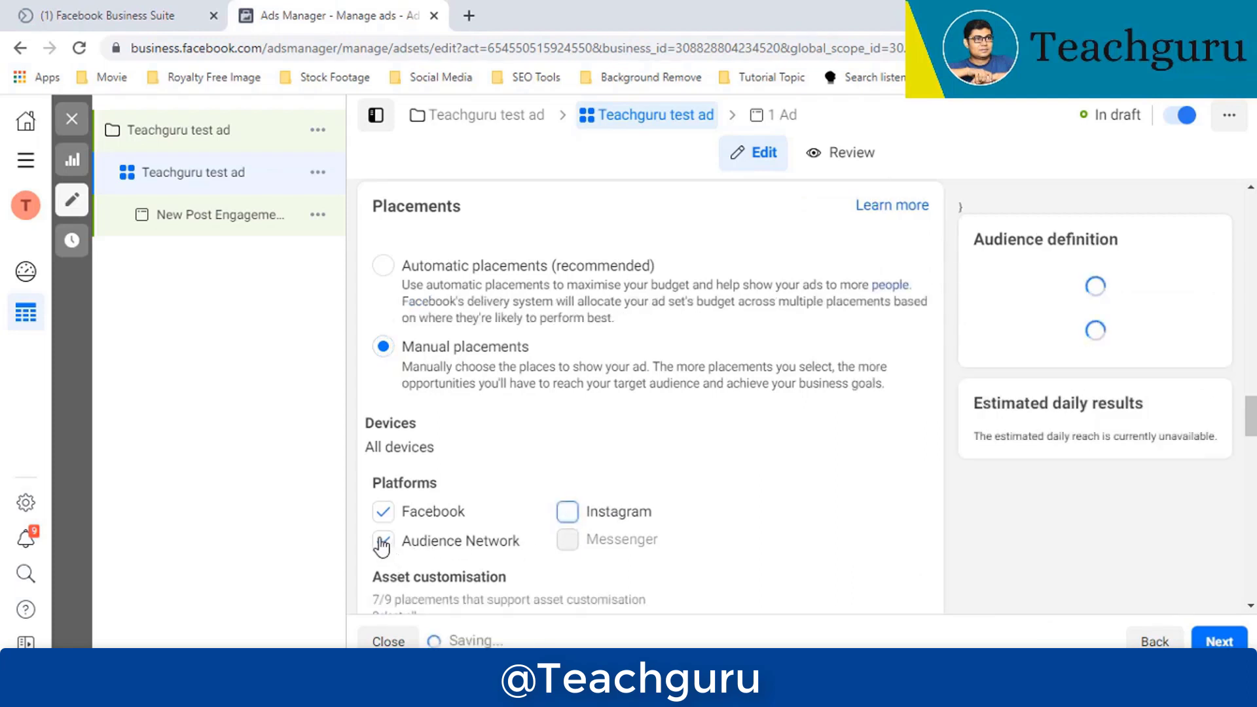
click(381, 511)
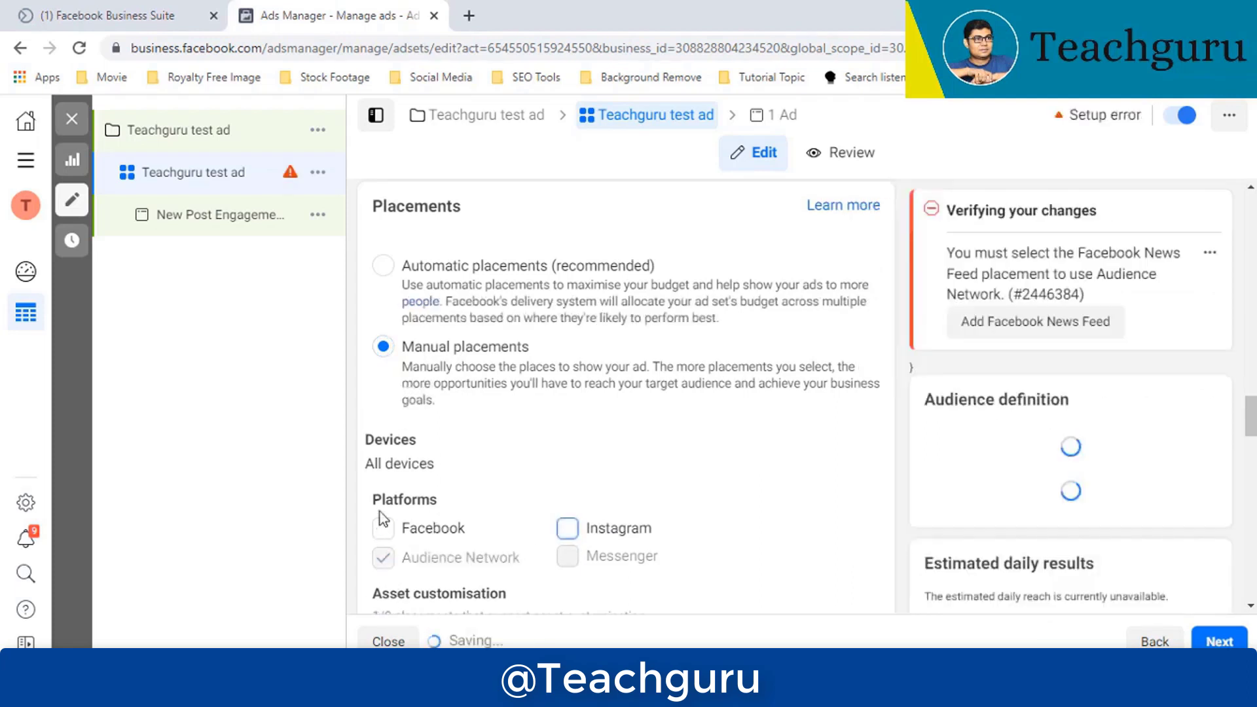
click(385, 560)
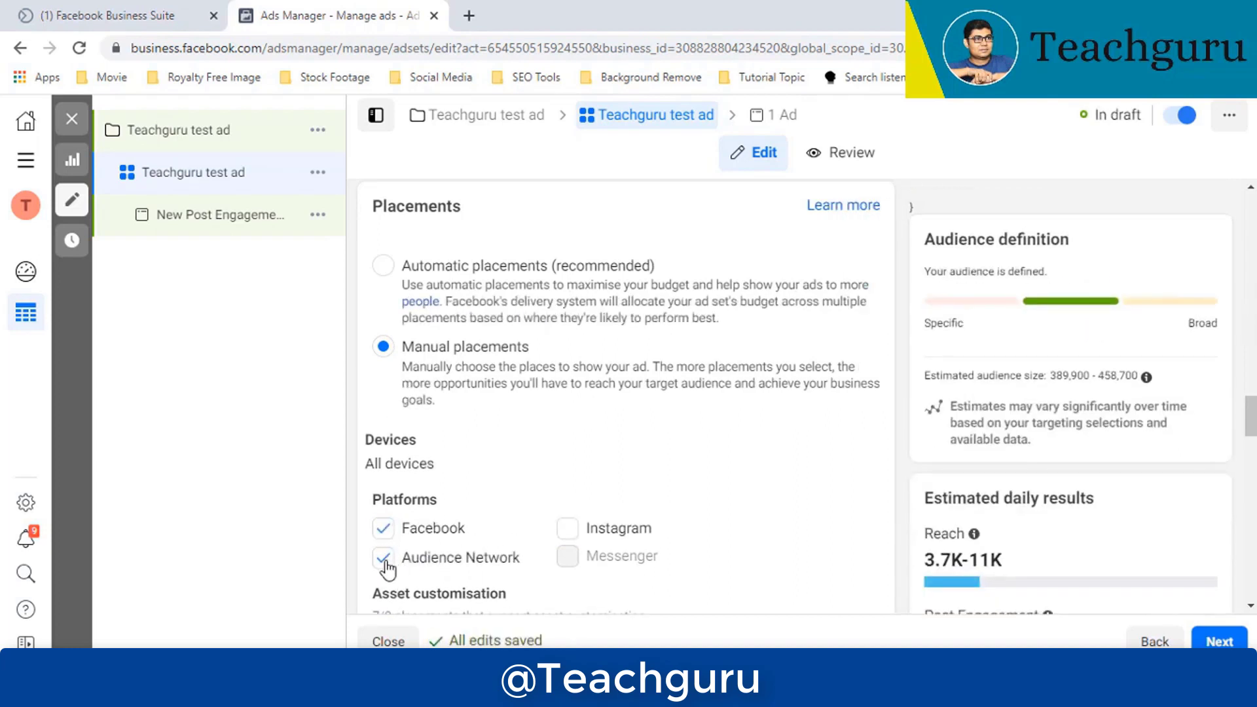
click(385, 560)
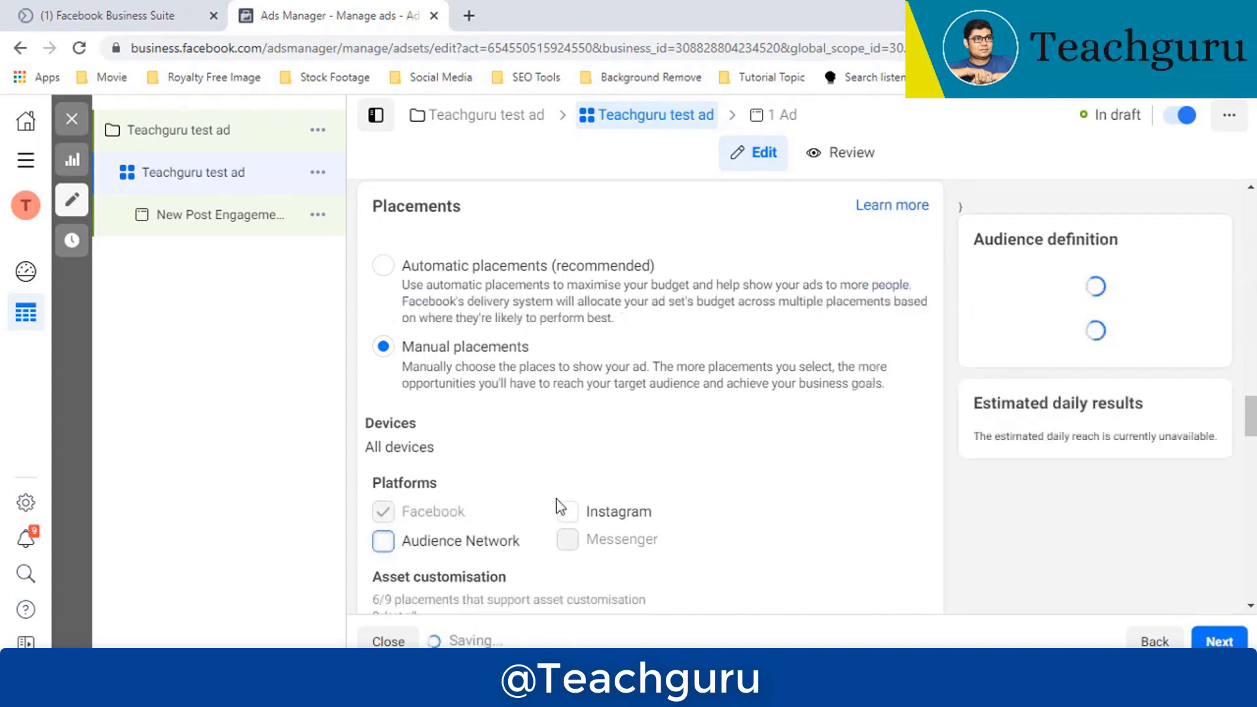
Exclude the In-stream, Search and In-article placement groups from the manual placements
scroll(560, 508, down, 4)
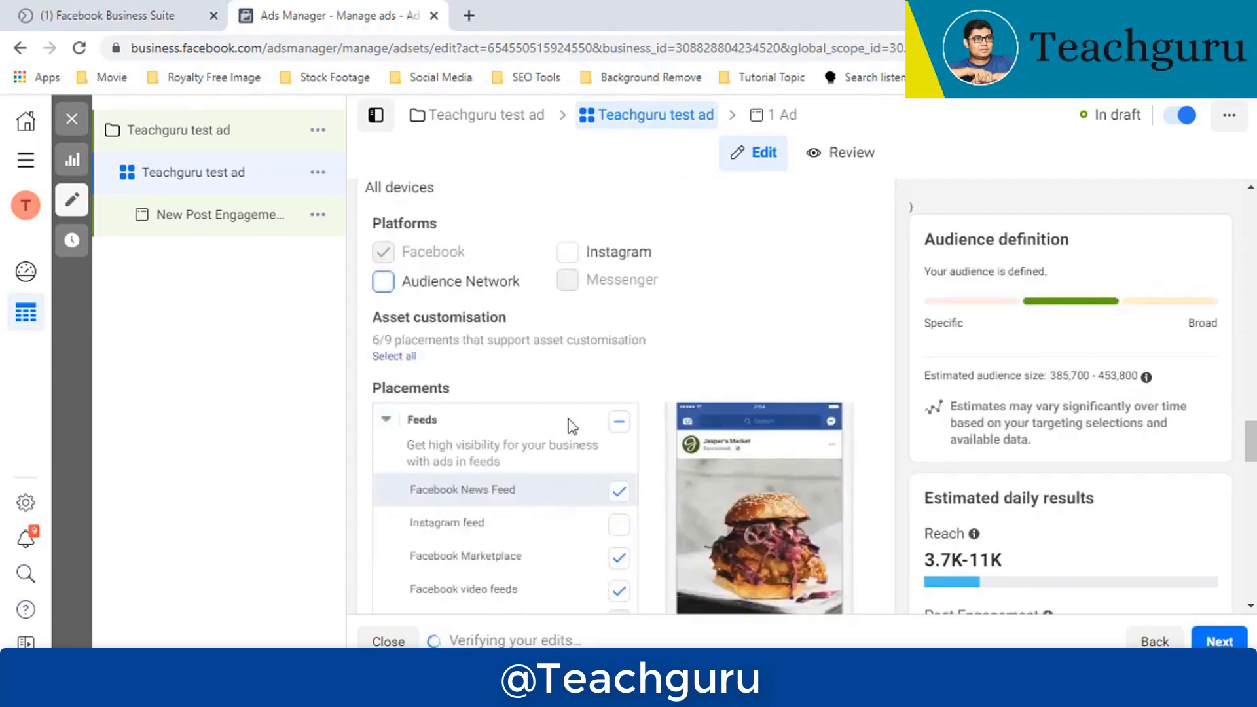
scroll(629, 491, down, 5)
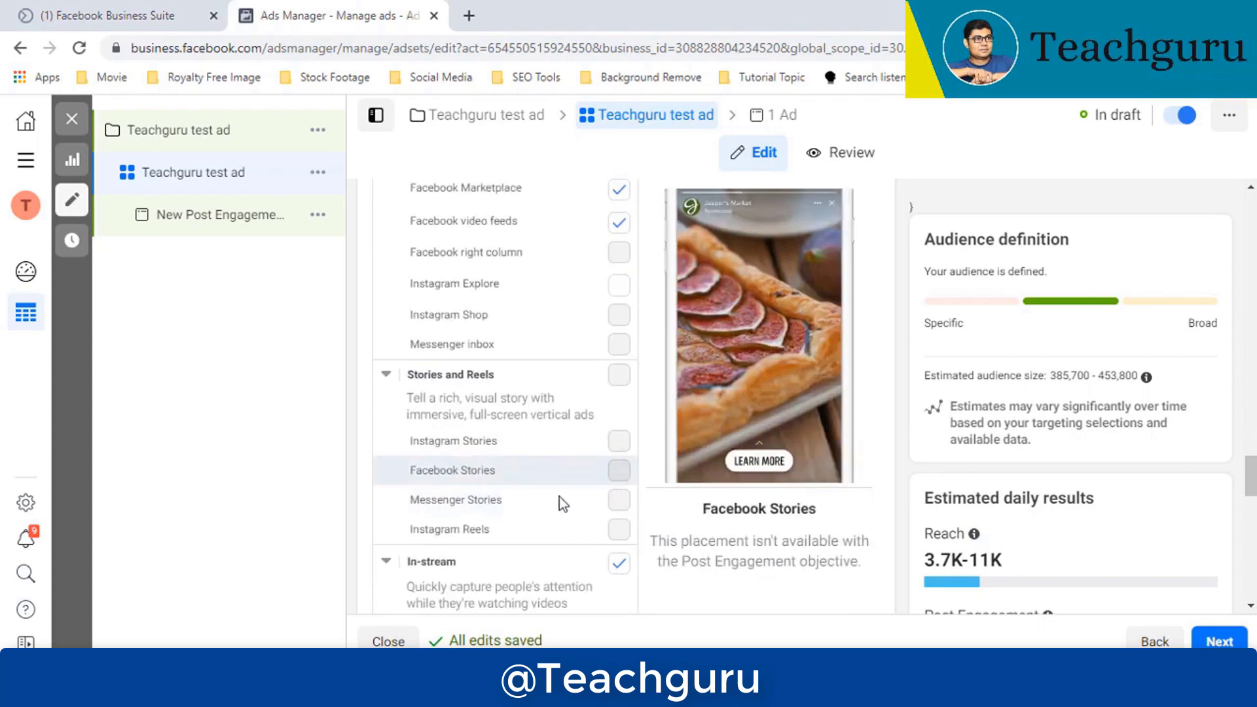
scroll(576, 507, down, 1)
scroll(590, 518, down, 1)
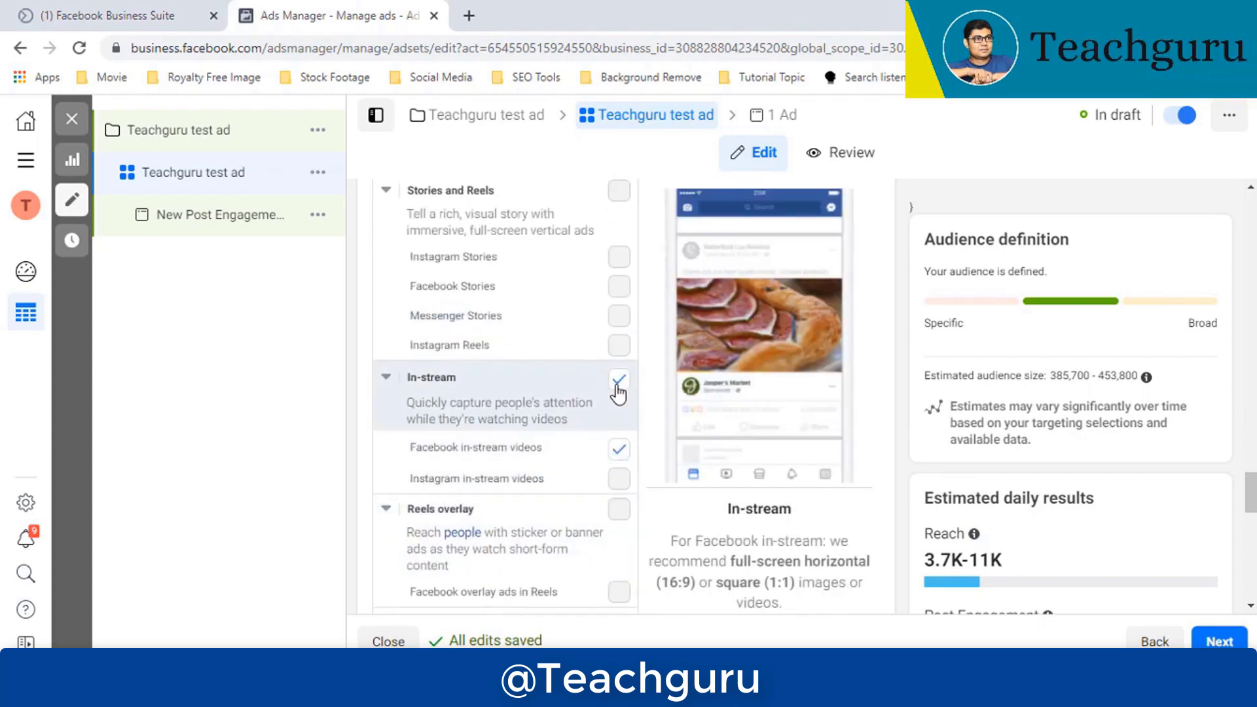
click(617, 383)
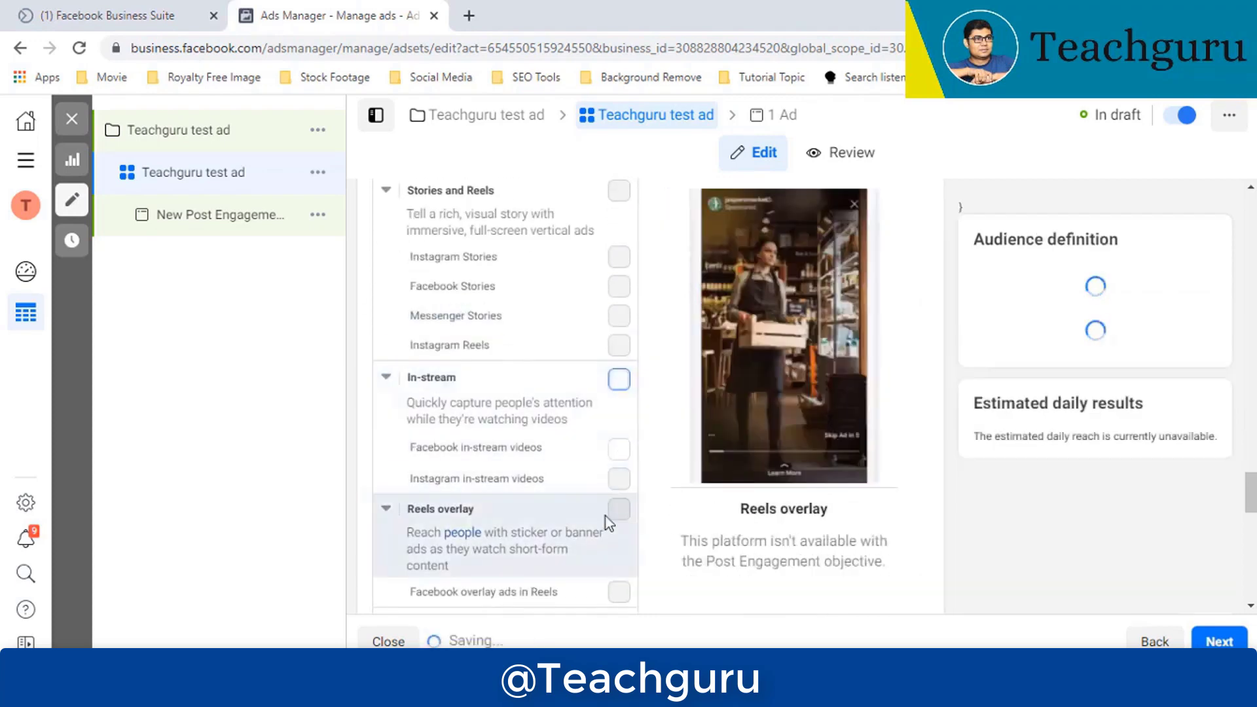
scroll(618, 497, down, 1)
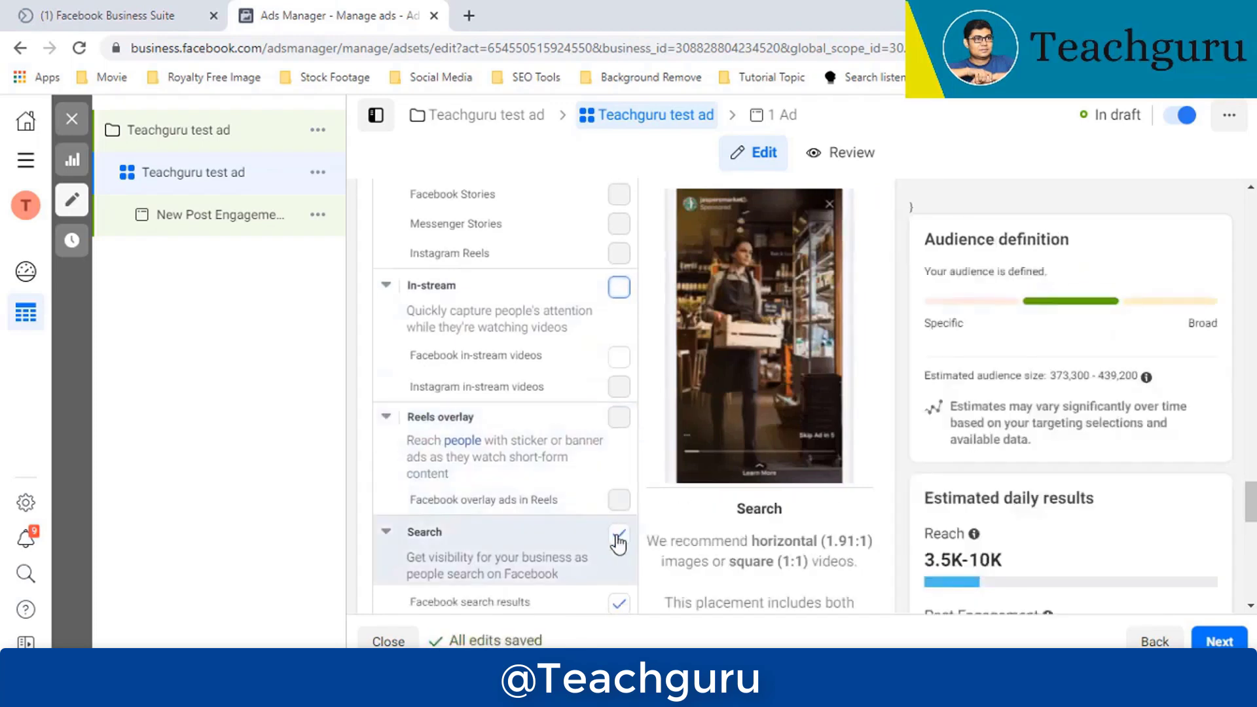
click(616, 523)
scroll(615, 514, down, 3)
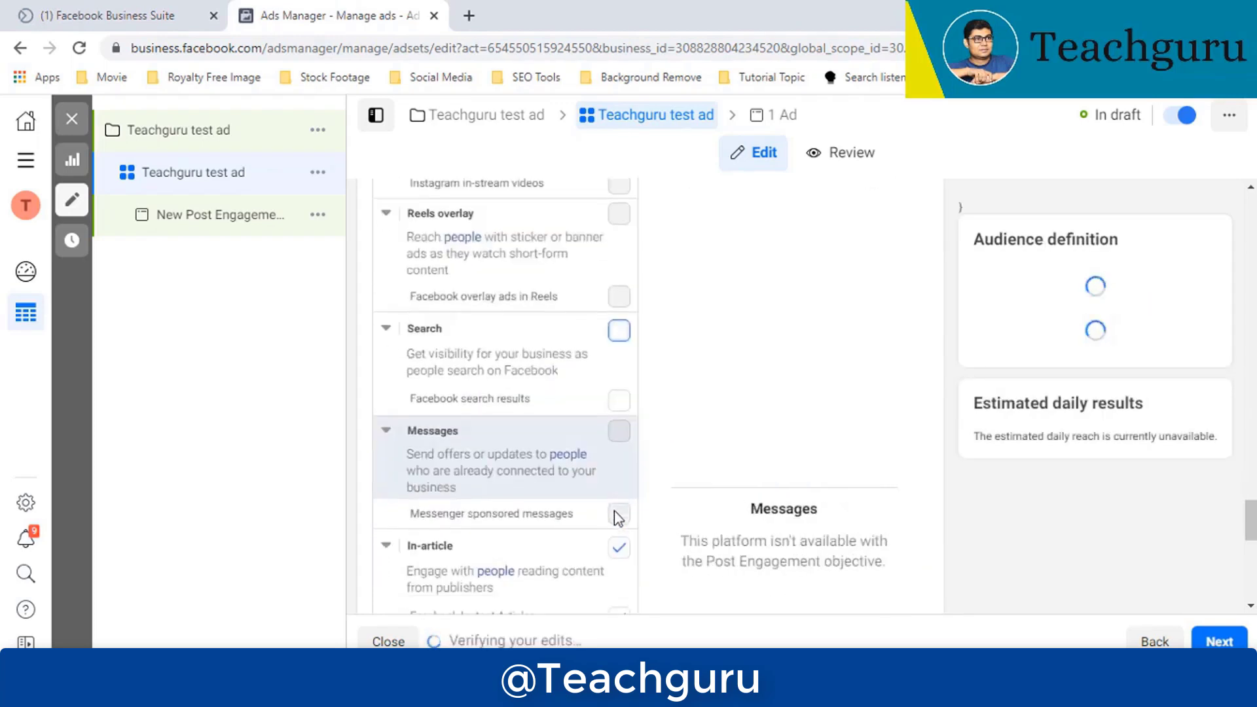
click(618, 476)
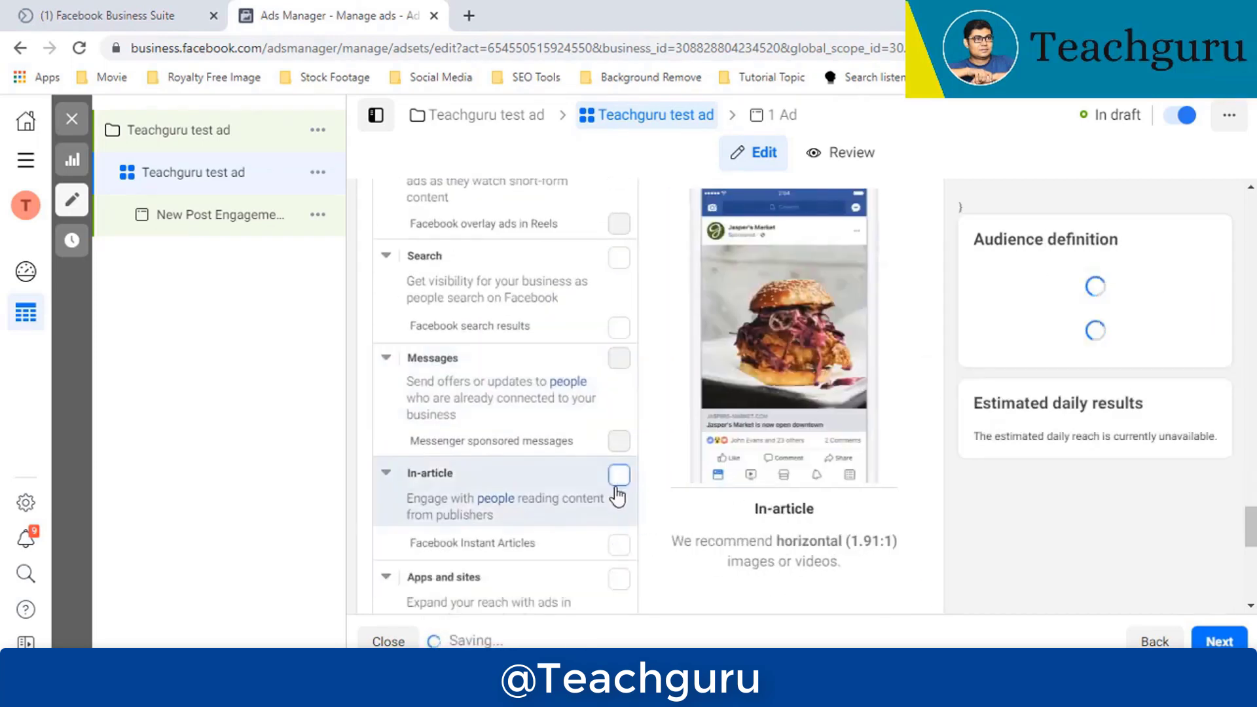
scroll(617, 496, down, 3)
scroll(615, 494, up, 5)
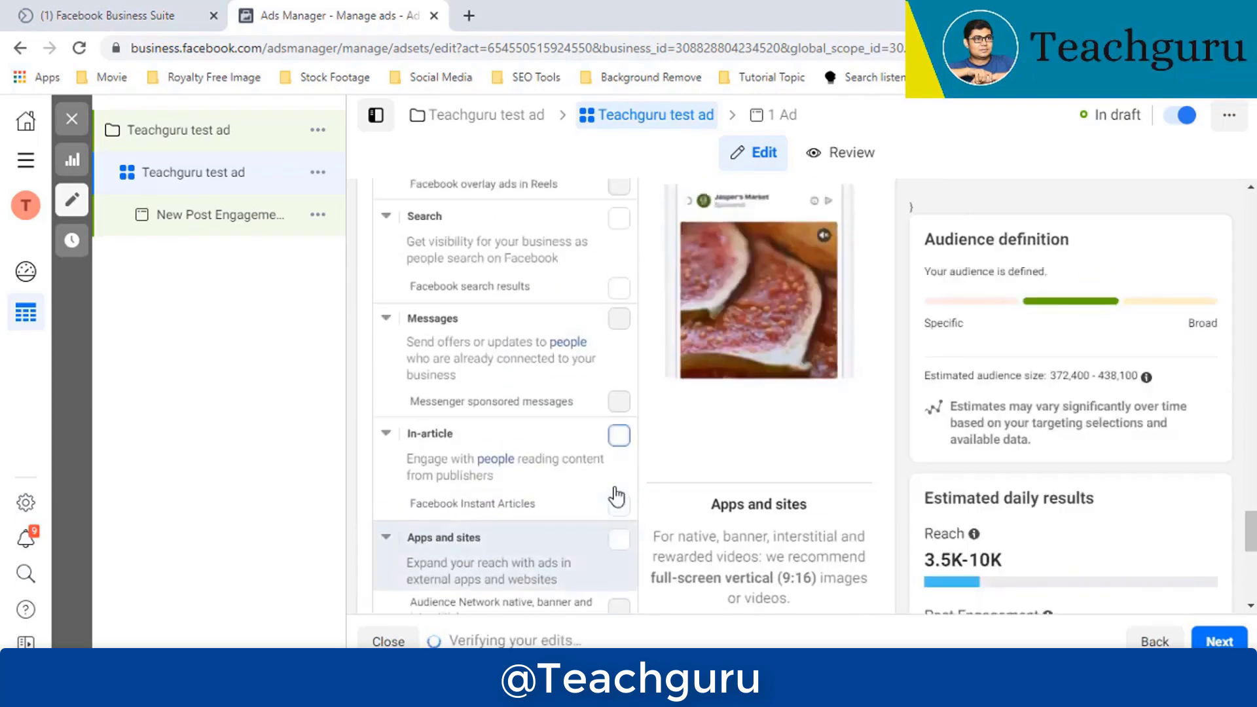
Leave the optional cost control empty and continue from the ad set to the ad's settings
scroll(615, 488, down, 8)
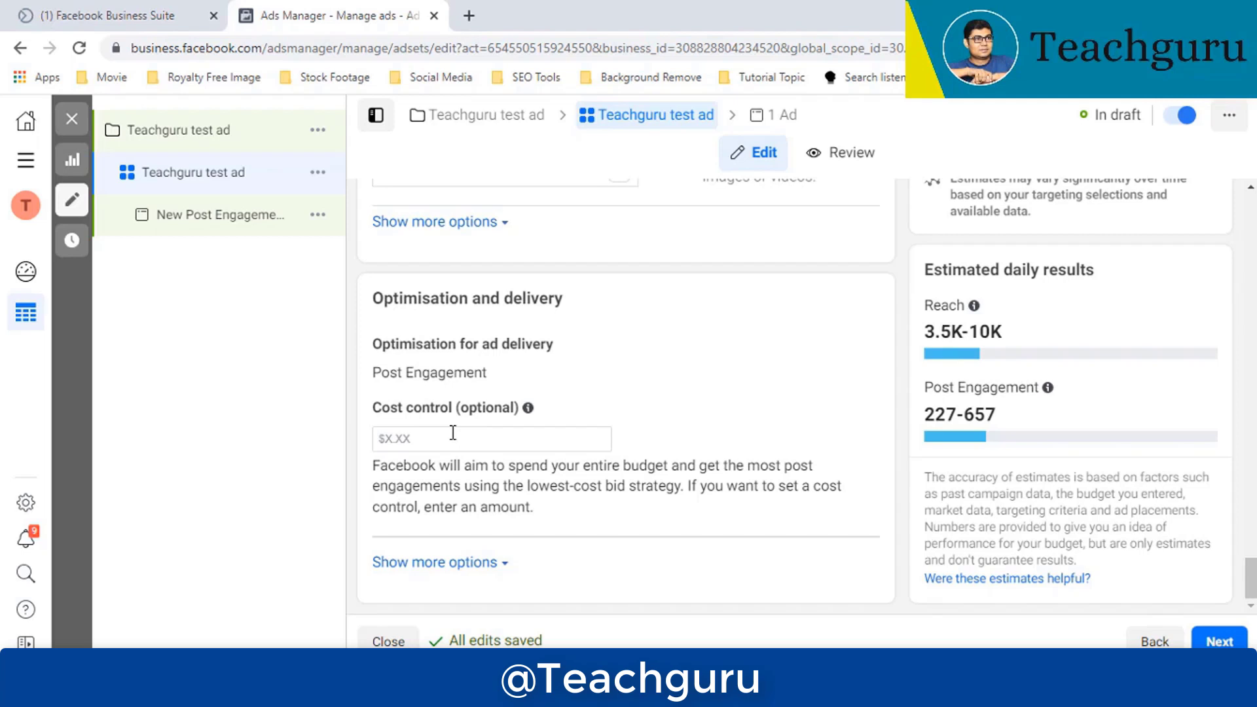
click(452, 433)
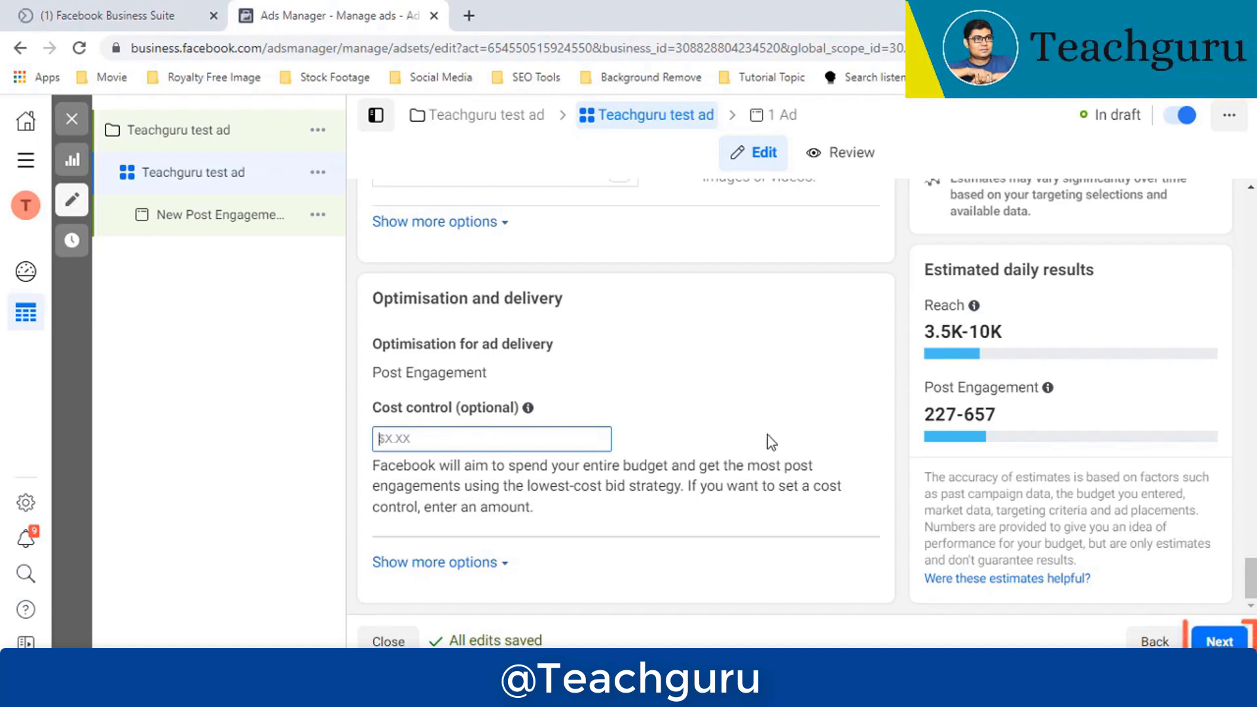
click(1228, 643)
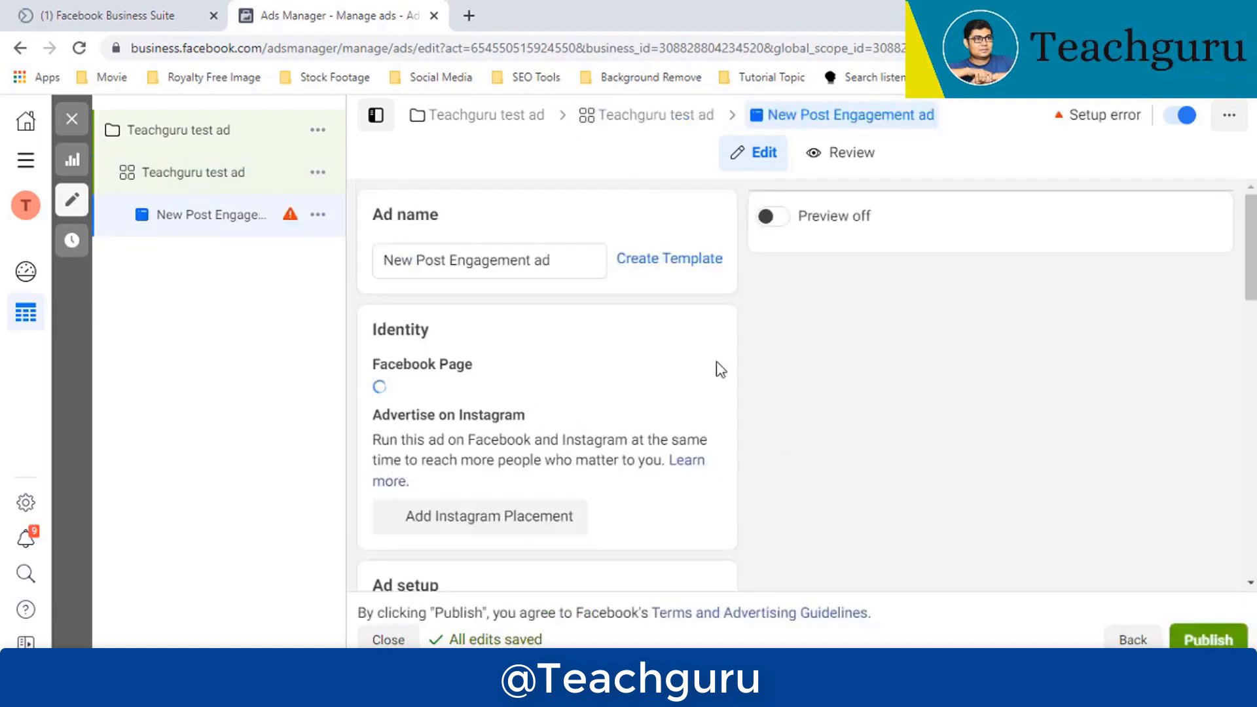
Rename the ad as "Teachguru"
drag(561, 259, 339, 265)
key(BackSpace)
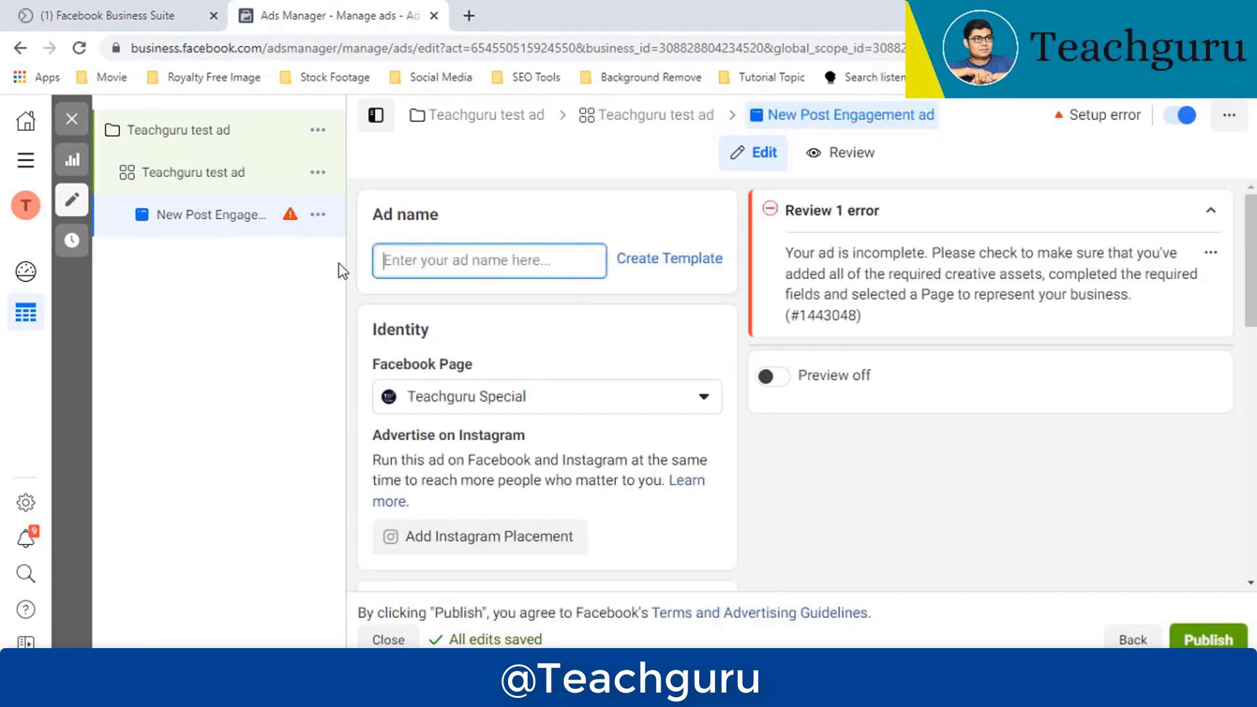
text(Teachguru)
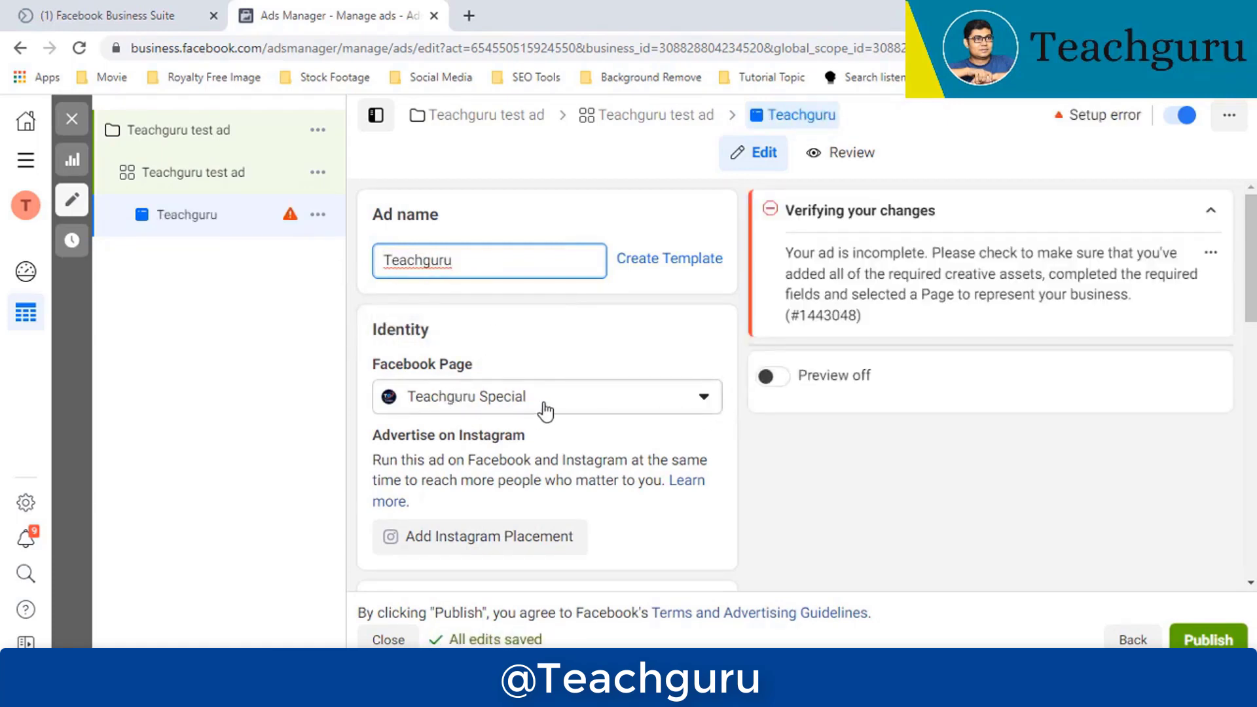
Keep the ad setup on Use existing post and choose the Facebook post "How to Get verified PayPal from Bangladesh" as the creative
scroll(668, 401, down, 3)
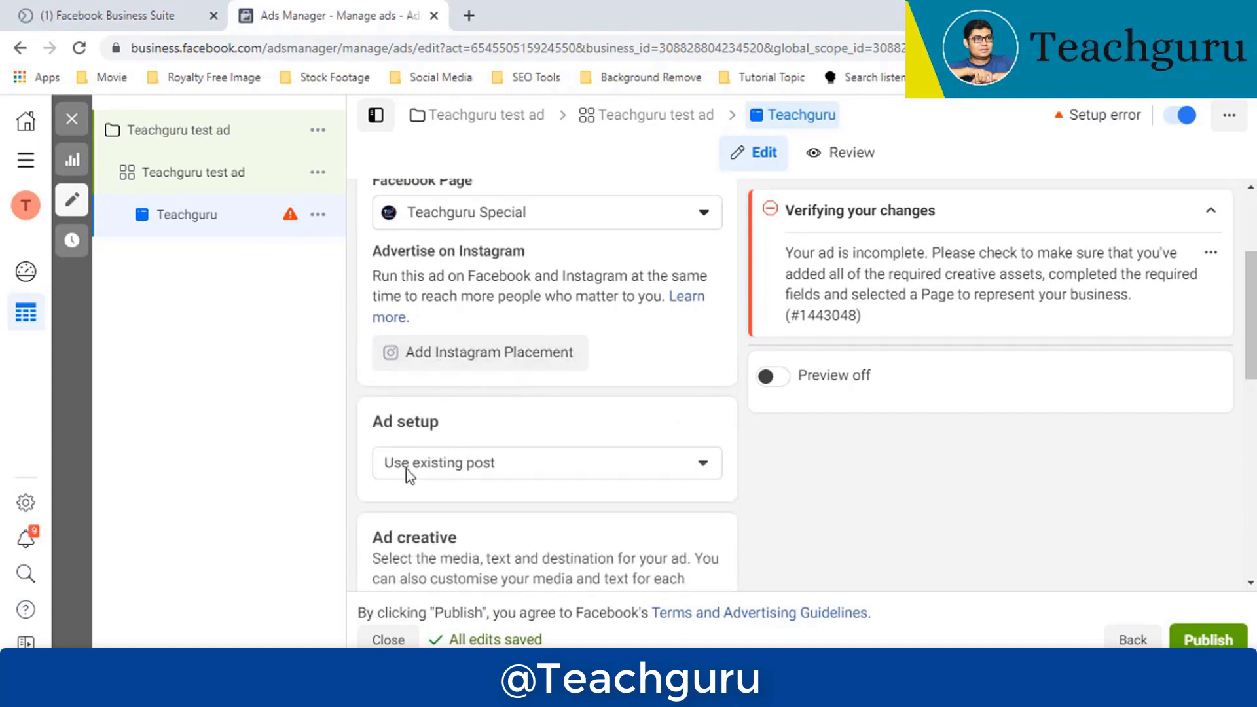
scroll(694, 442, down, 3)
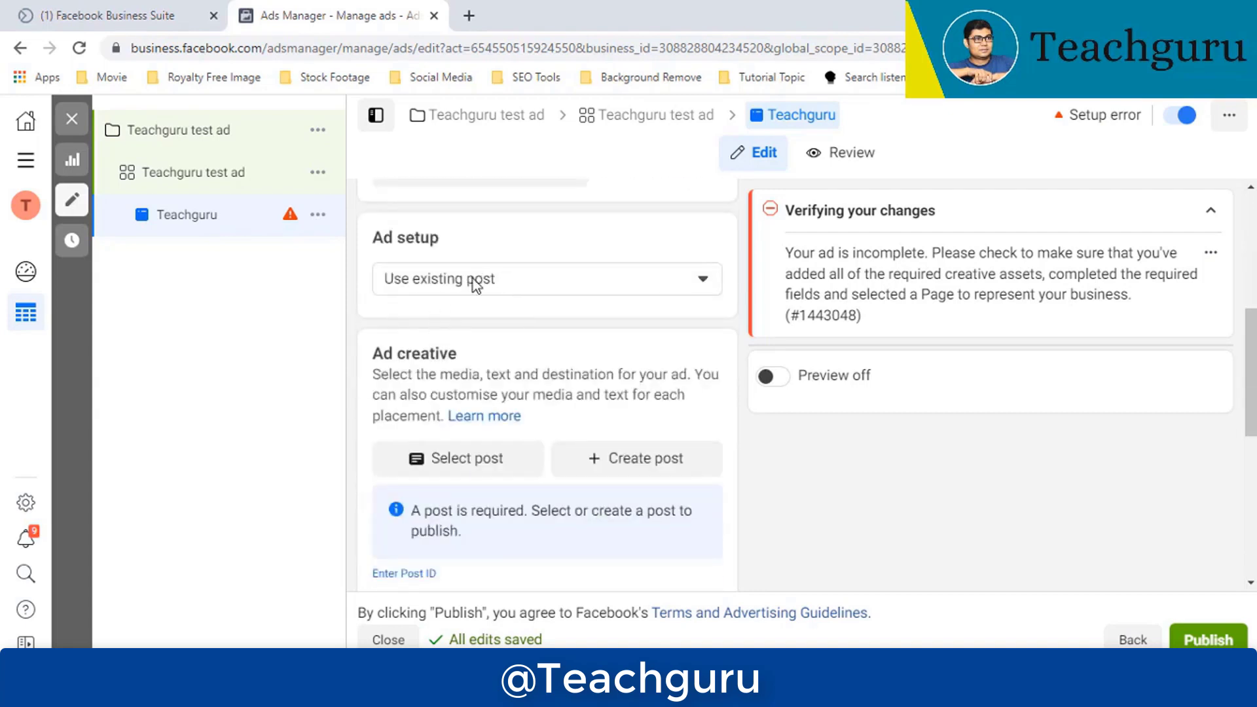
click(702, 281)
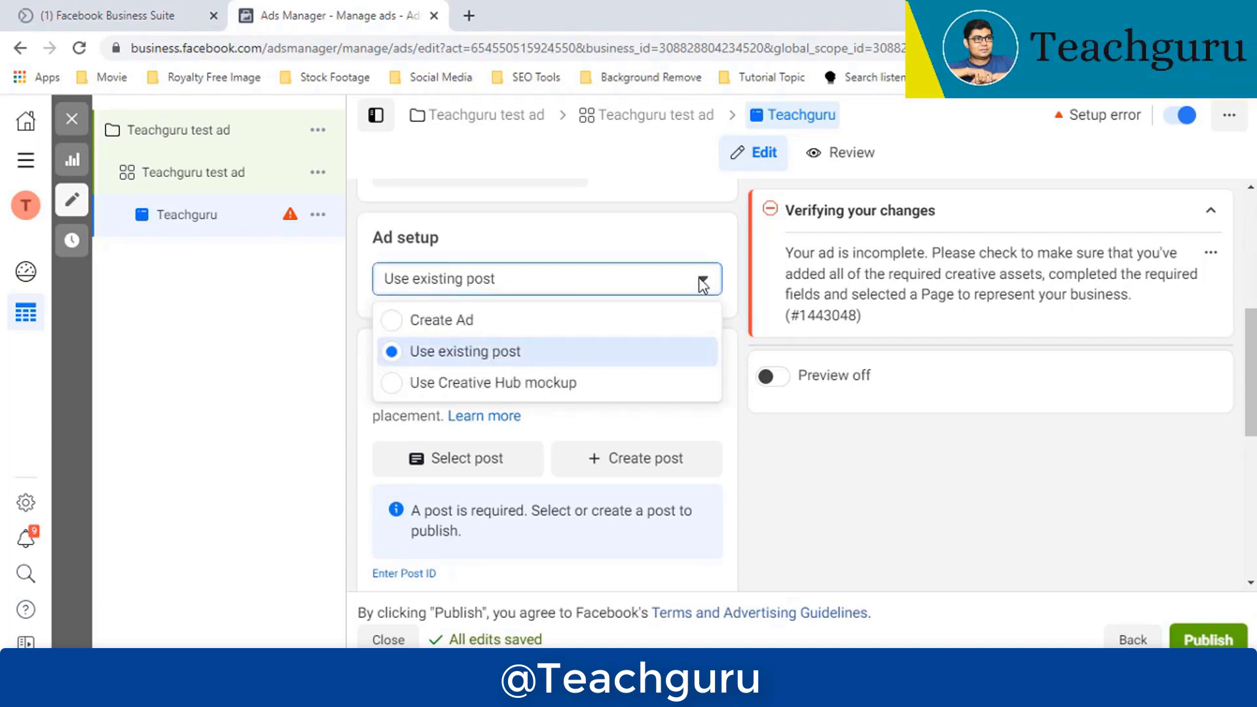
click(703, 281)
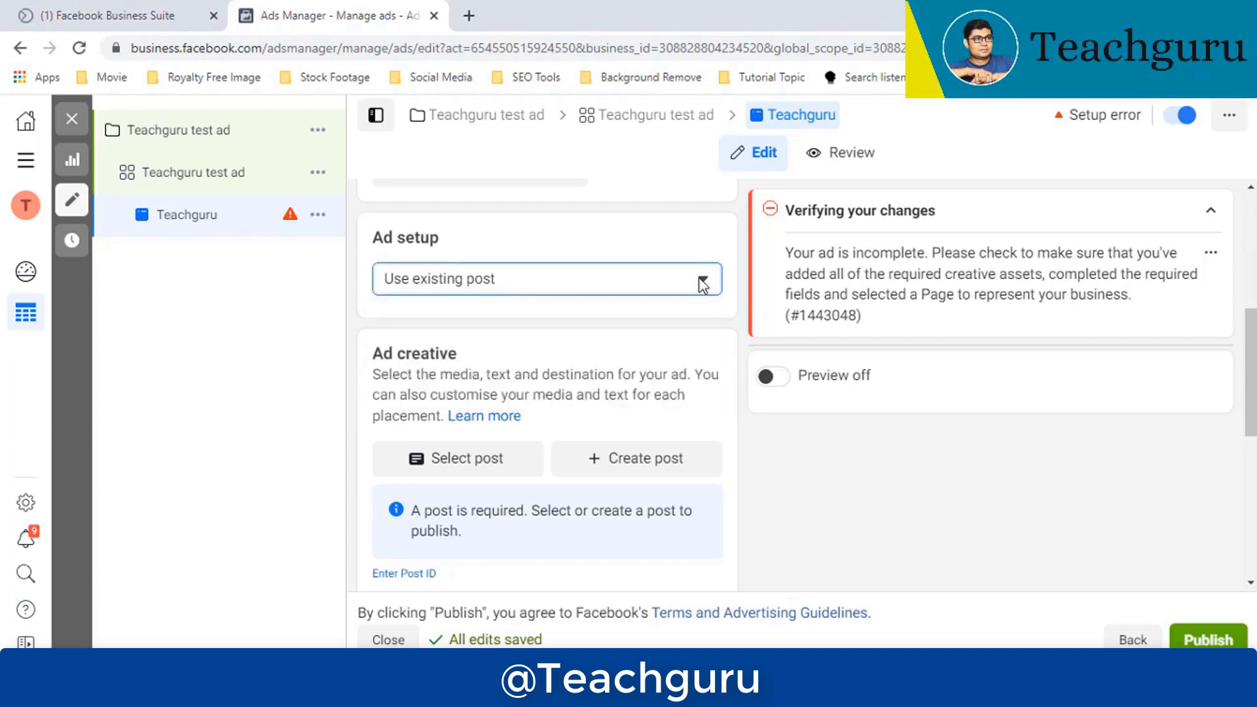
click(465, 466)
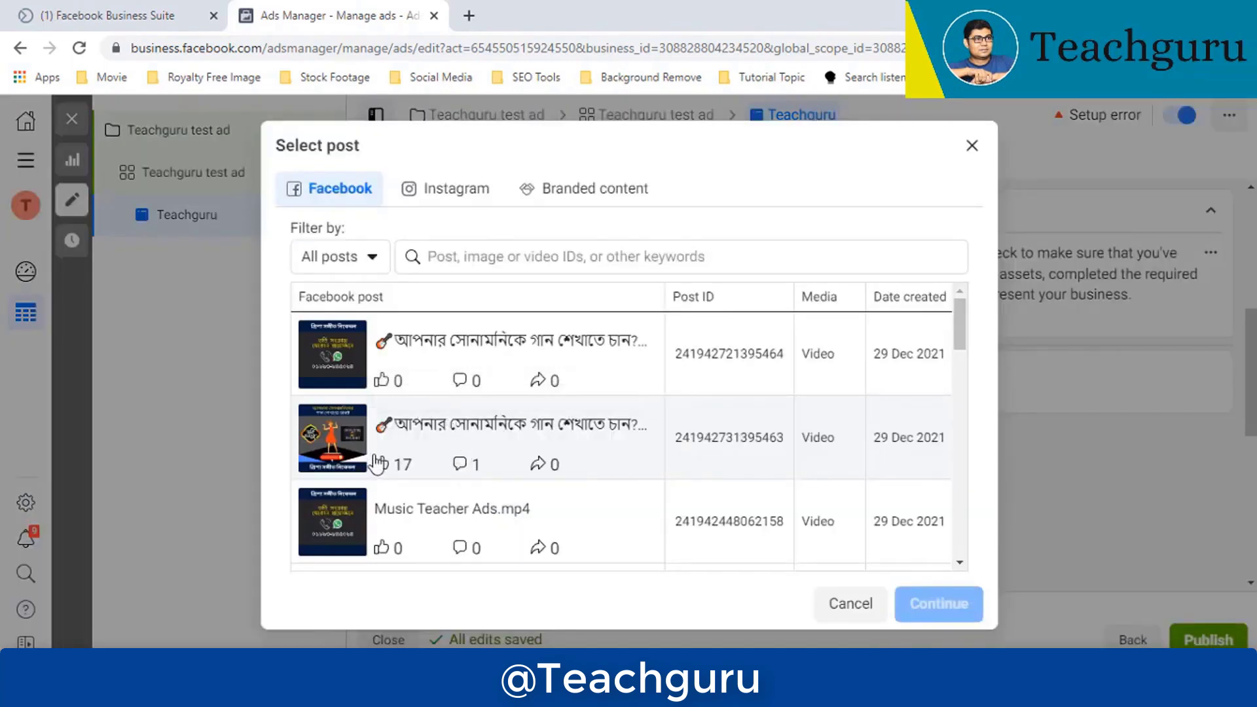
scroll(376, 462, down, 6)
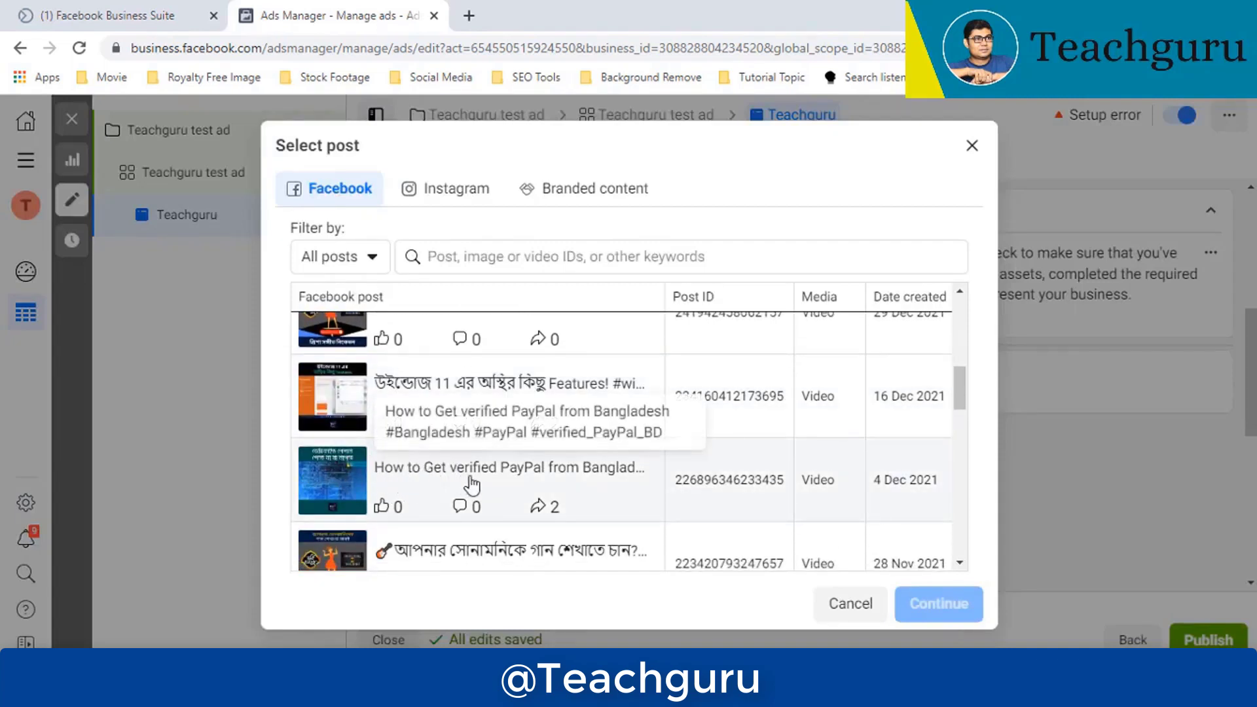
click(522, 480)
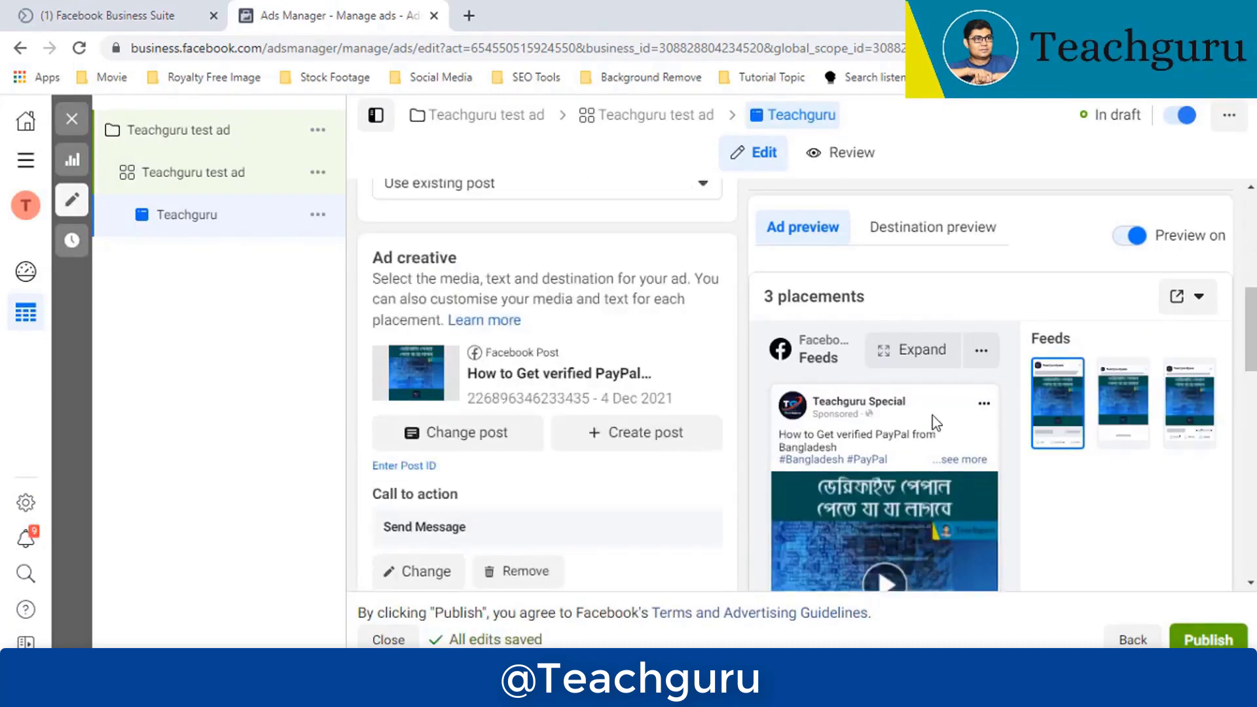
Examine the call-to-action choices available for the post and keep Send Message without updating the post
scroll(655, 413, down, 4)
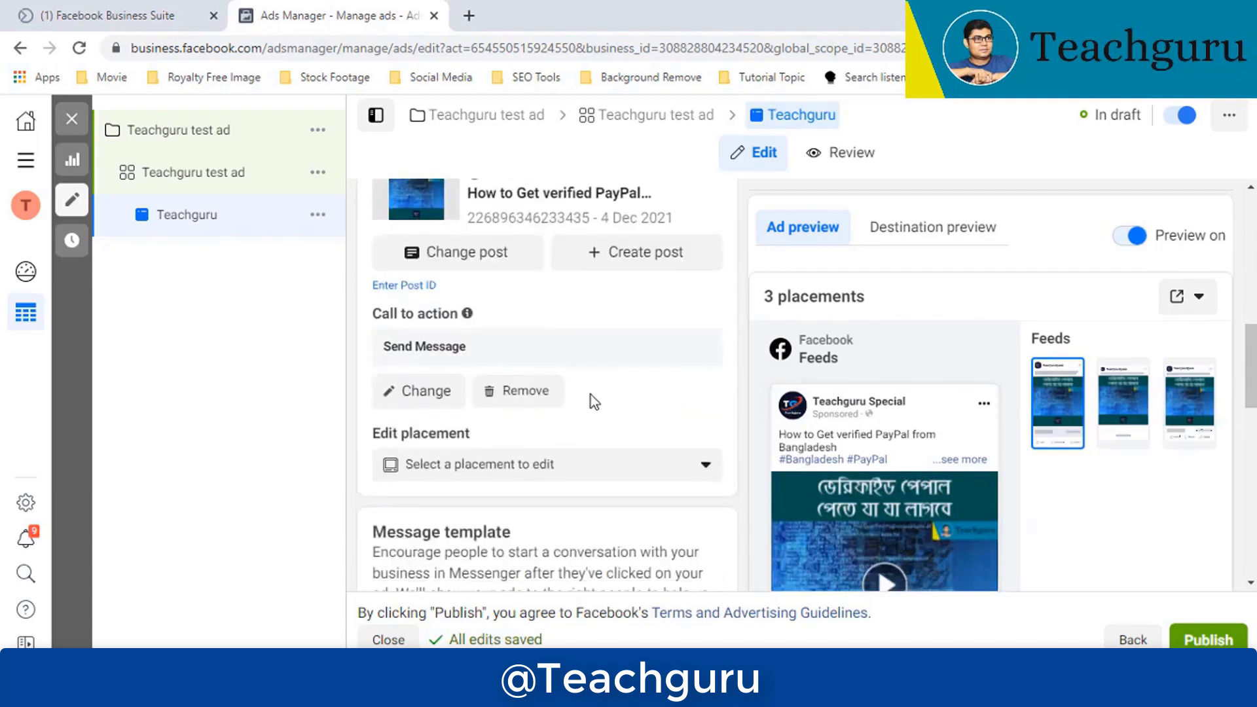
click(427, 390)
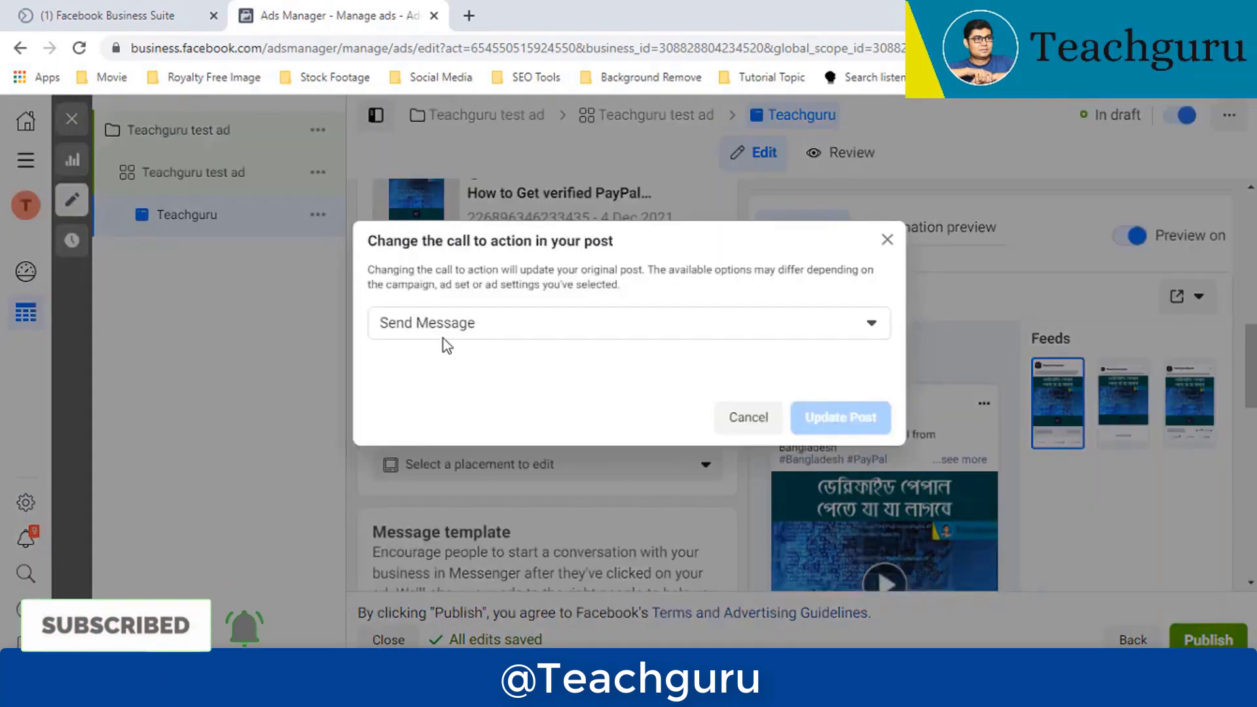
click(865, 331)
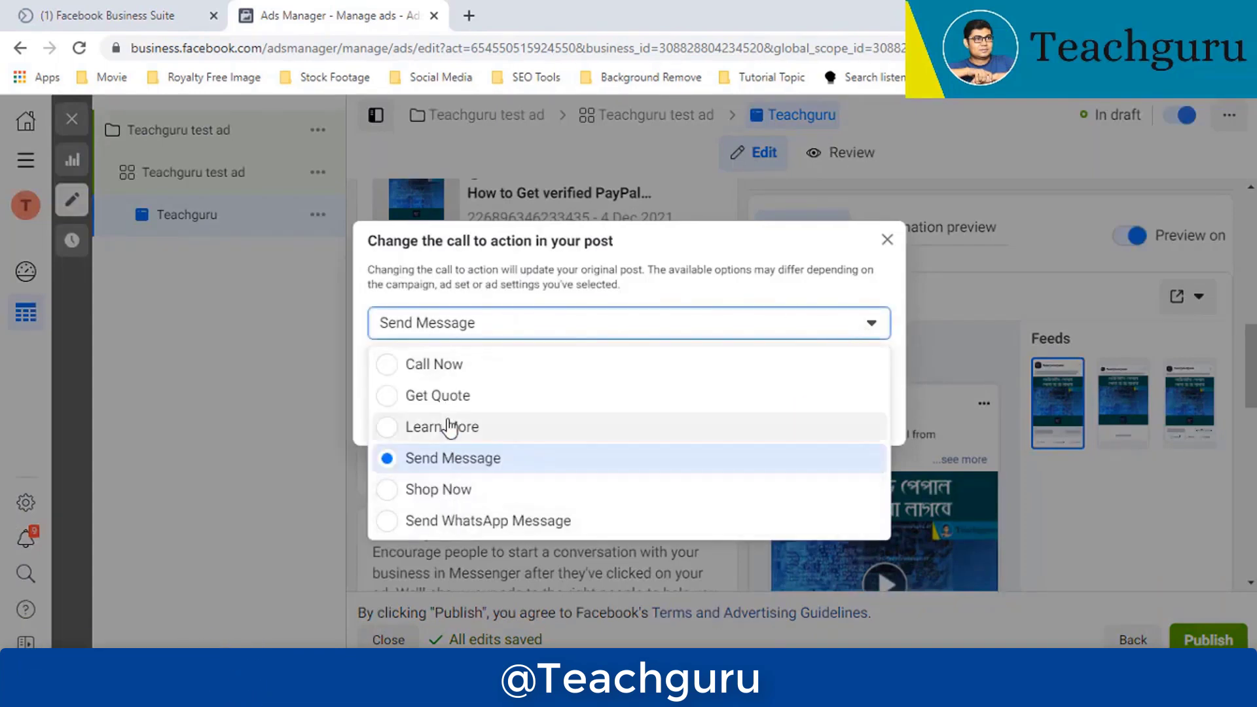
click(666, 288)
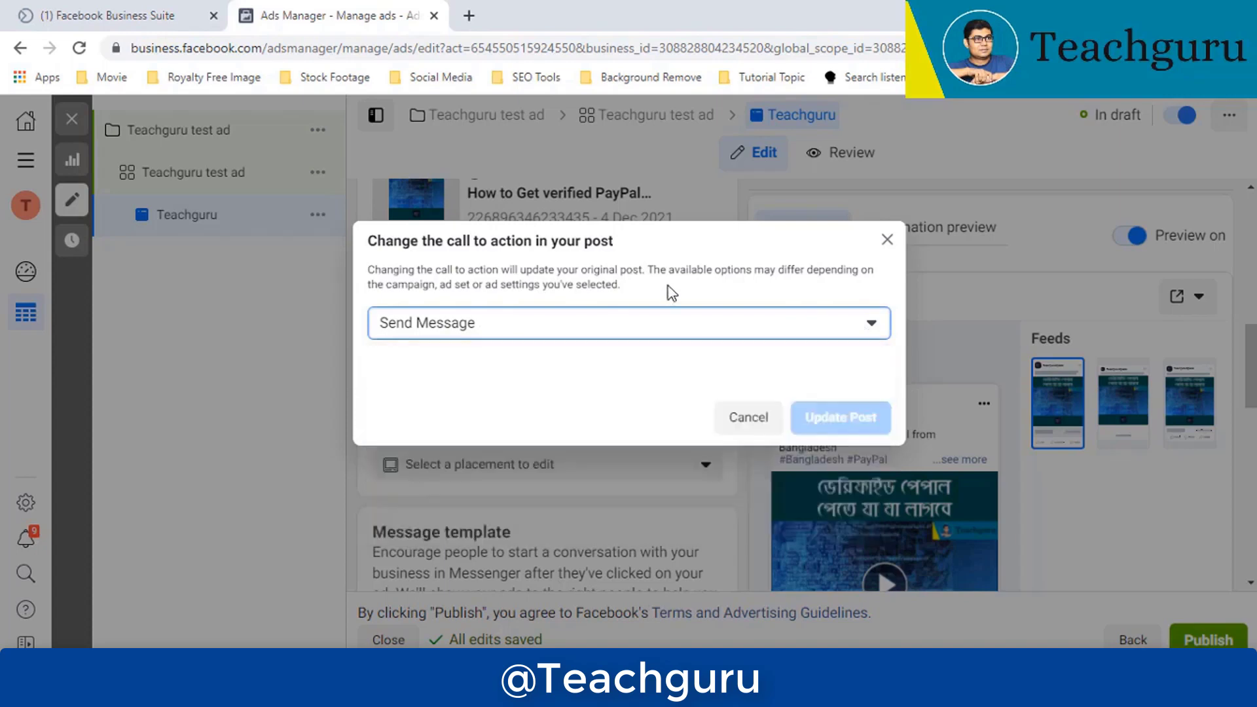
click(759, 423)
Open the new Start conversations message template for editing and check its text-only greeting
scroll(1010, 410, down, 4)
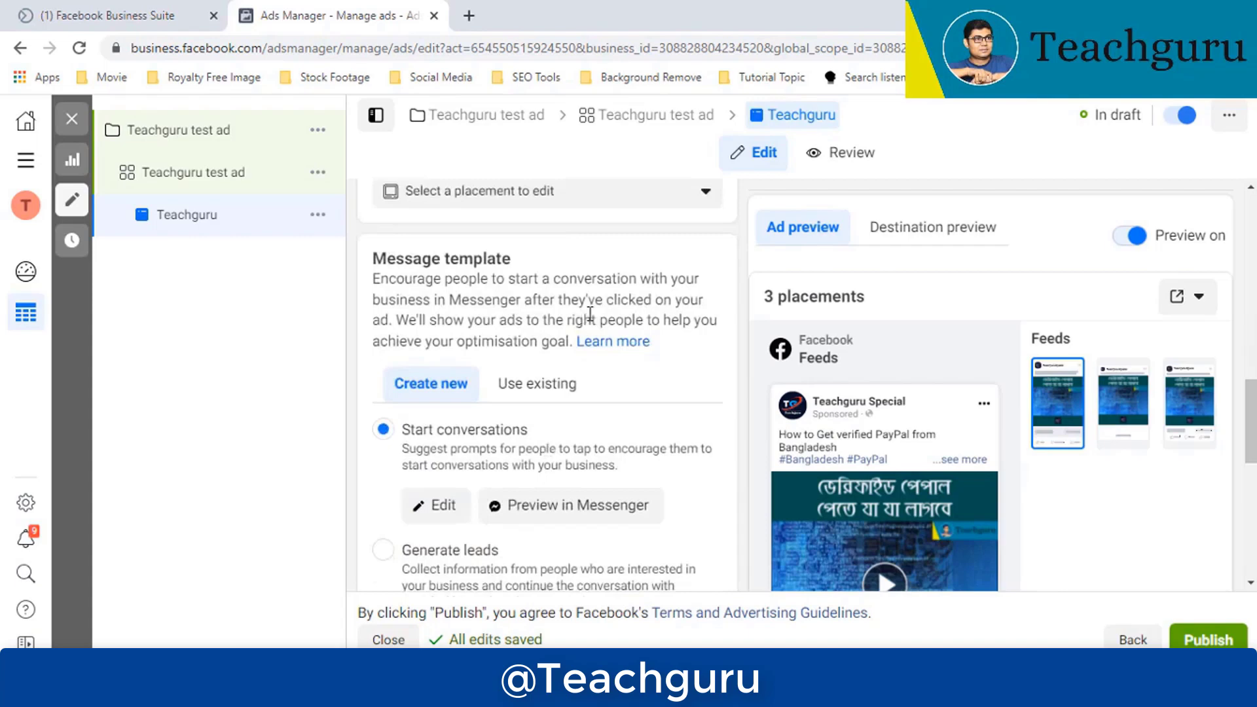
click(449, 508)
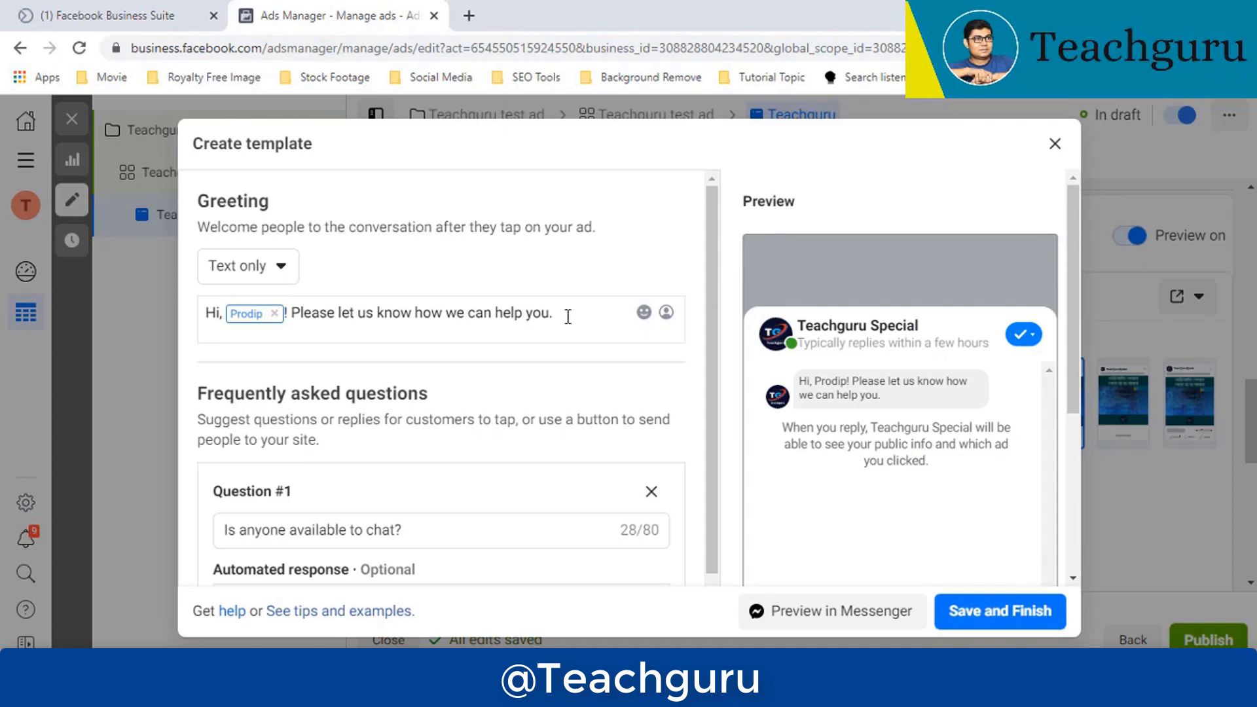
drag(554, 314, 228, 314)
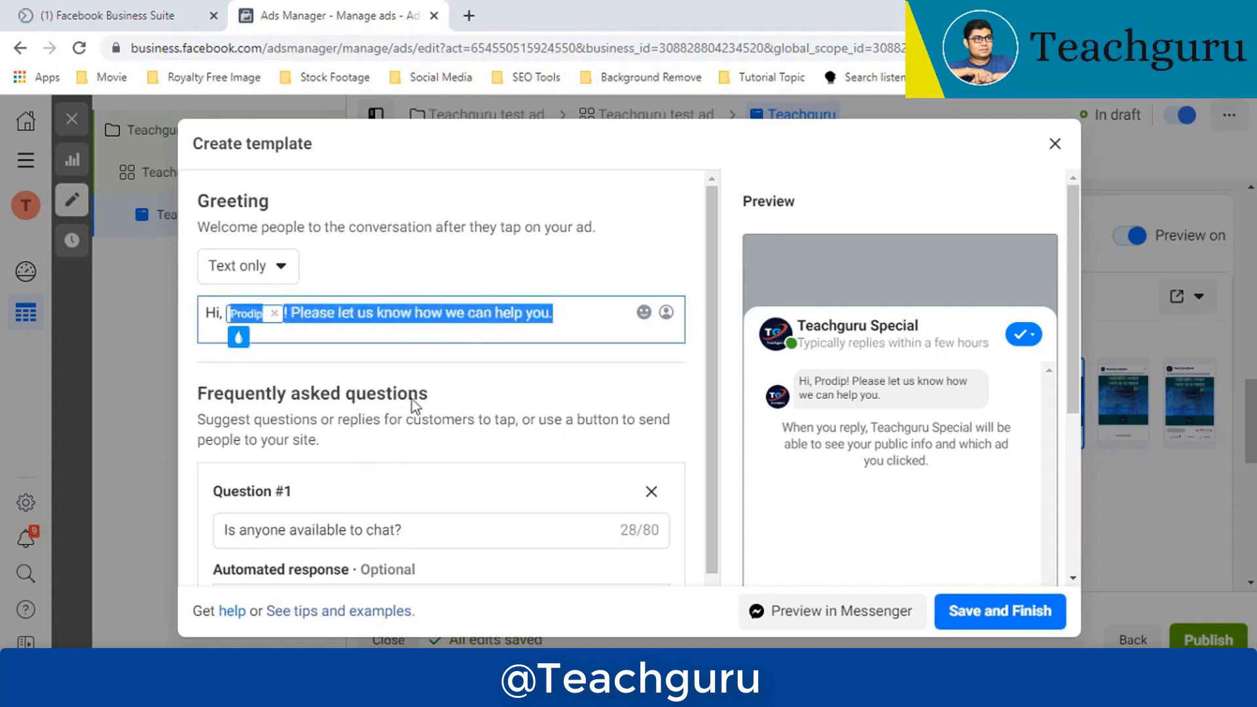
click(574, 319)
scroll(575, 319, down, 1)
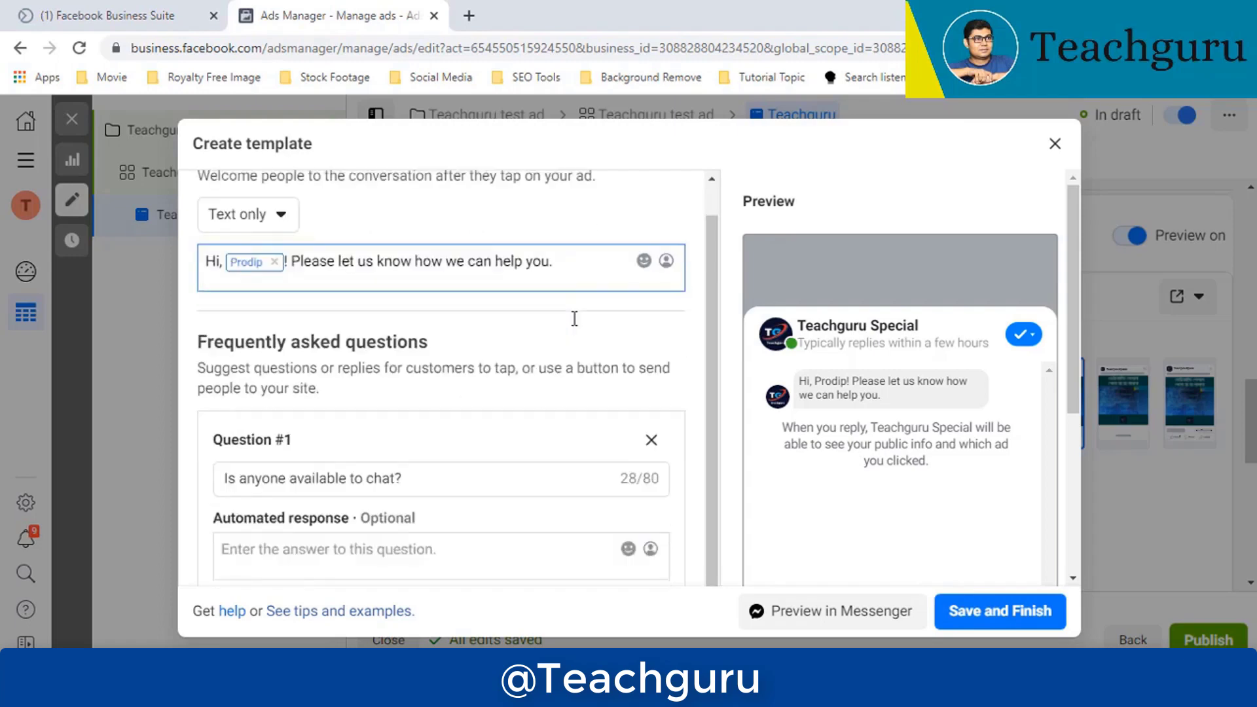
Examine the template's suggested frequently asked questions and their optional automated response fields
drag(403, 439, 197, 445)
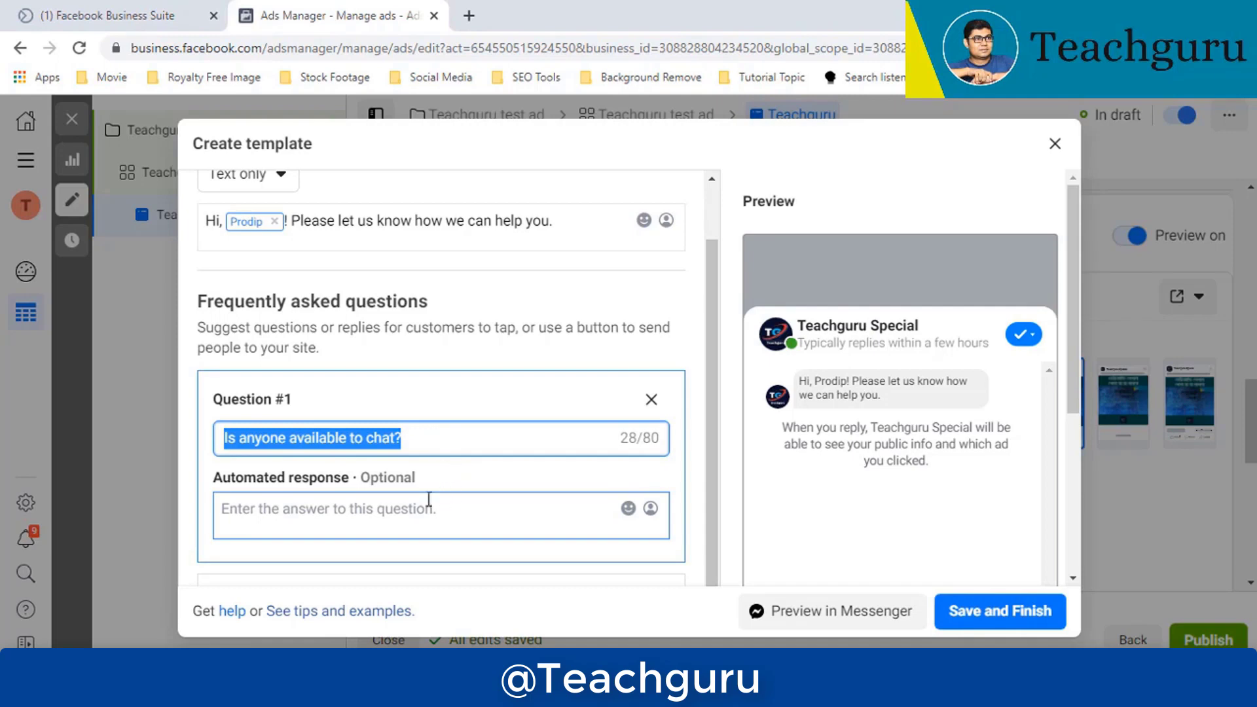
click(413, 509)
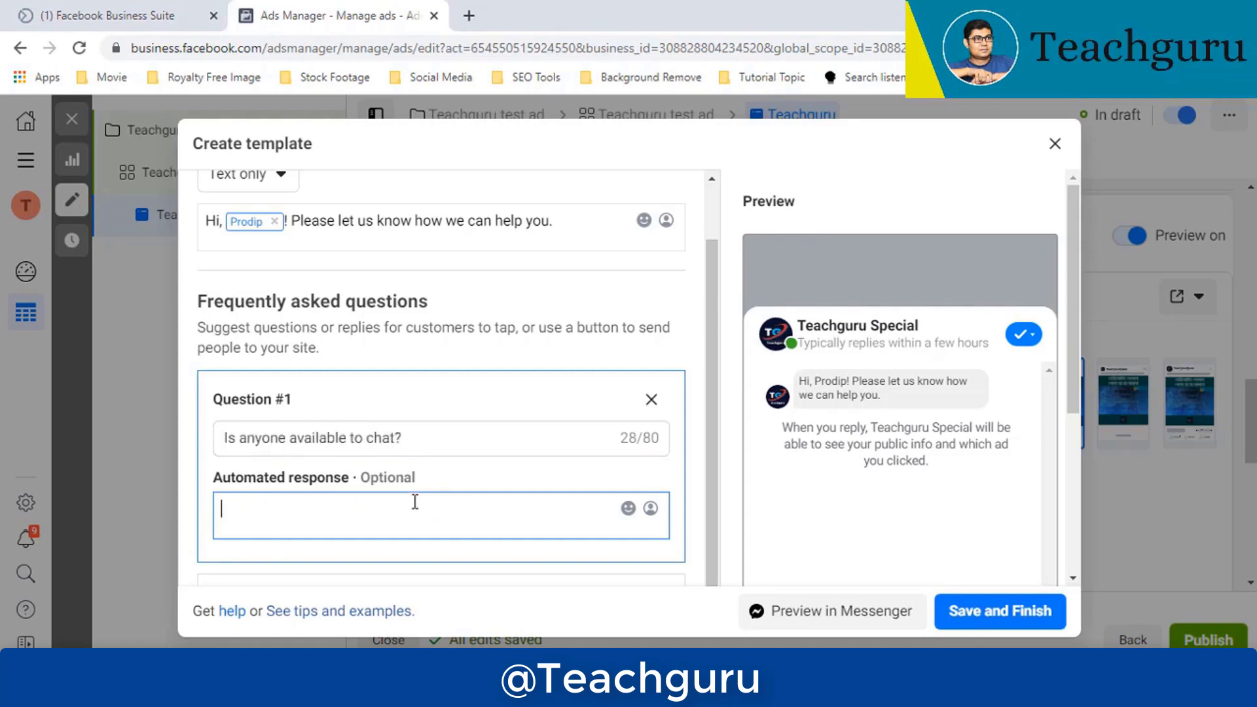
scroll(413, 510, down, 1)
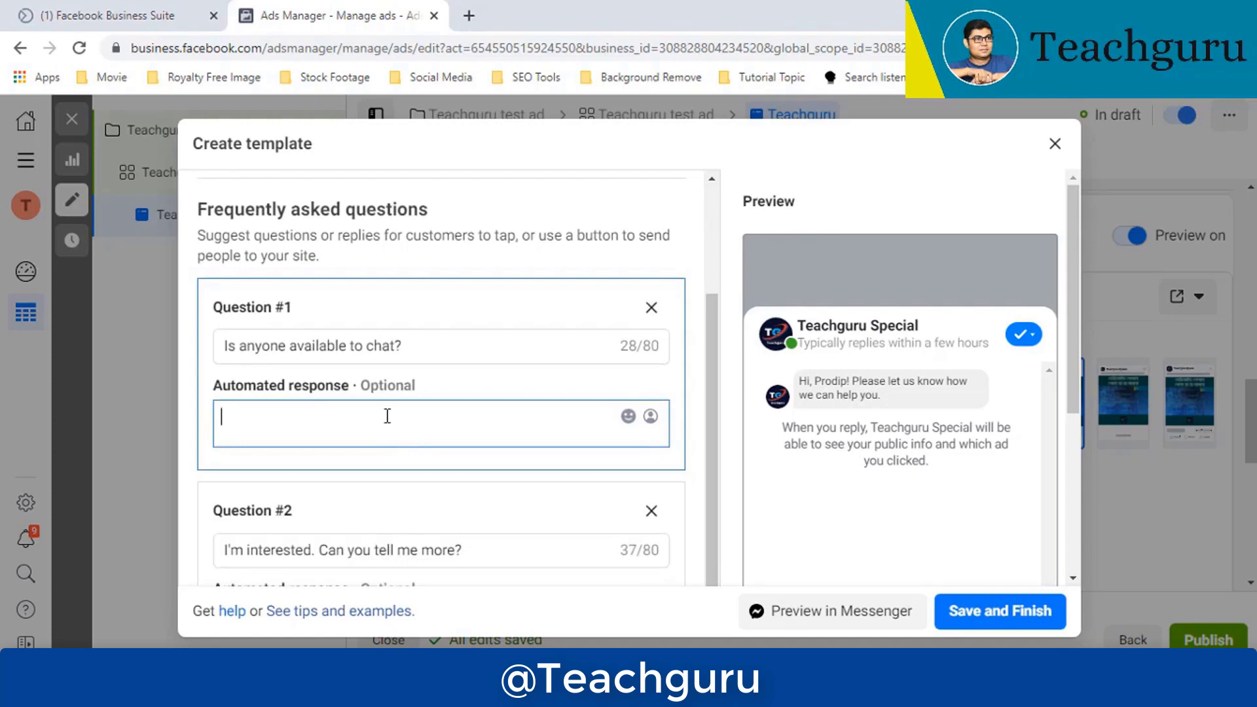
scroll(386, 417, down, 1)
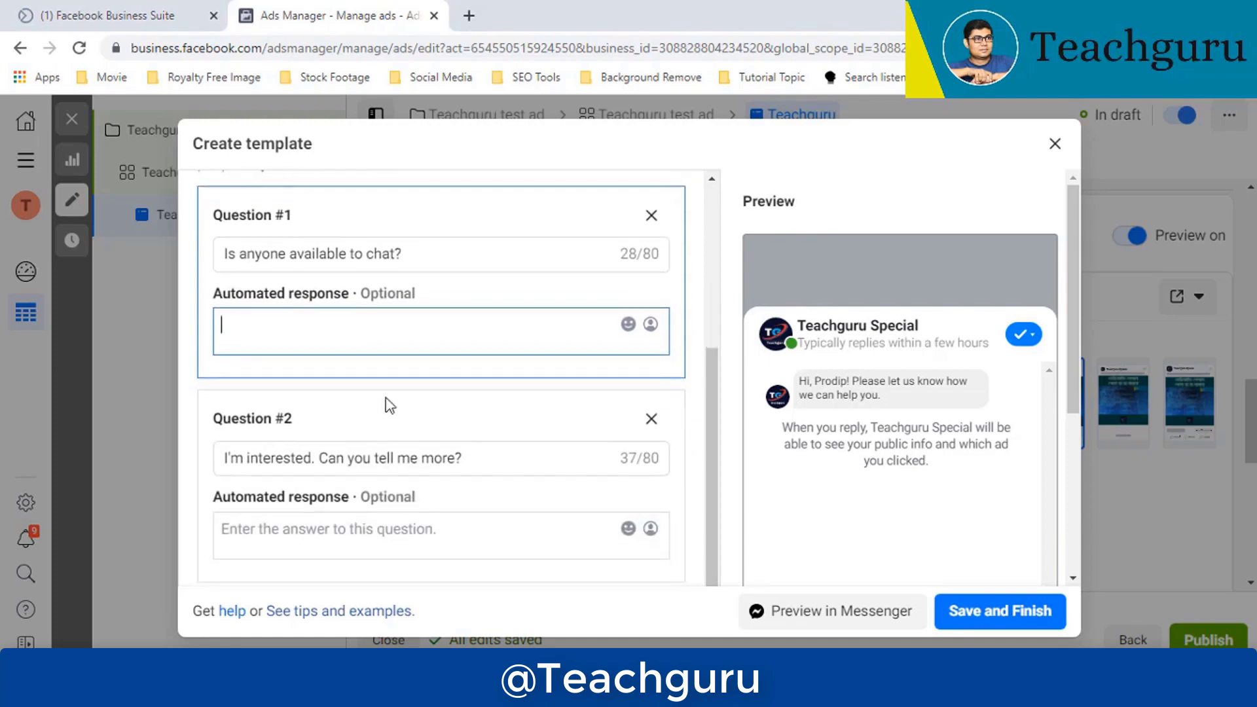
scroll(387, 403, down, 1)
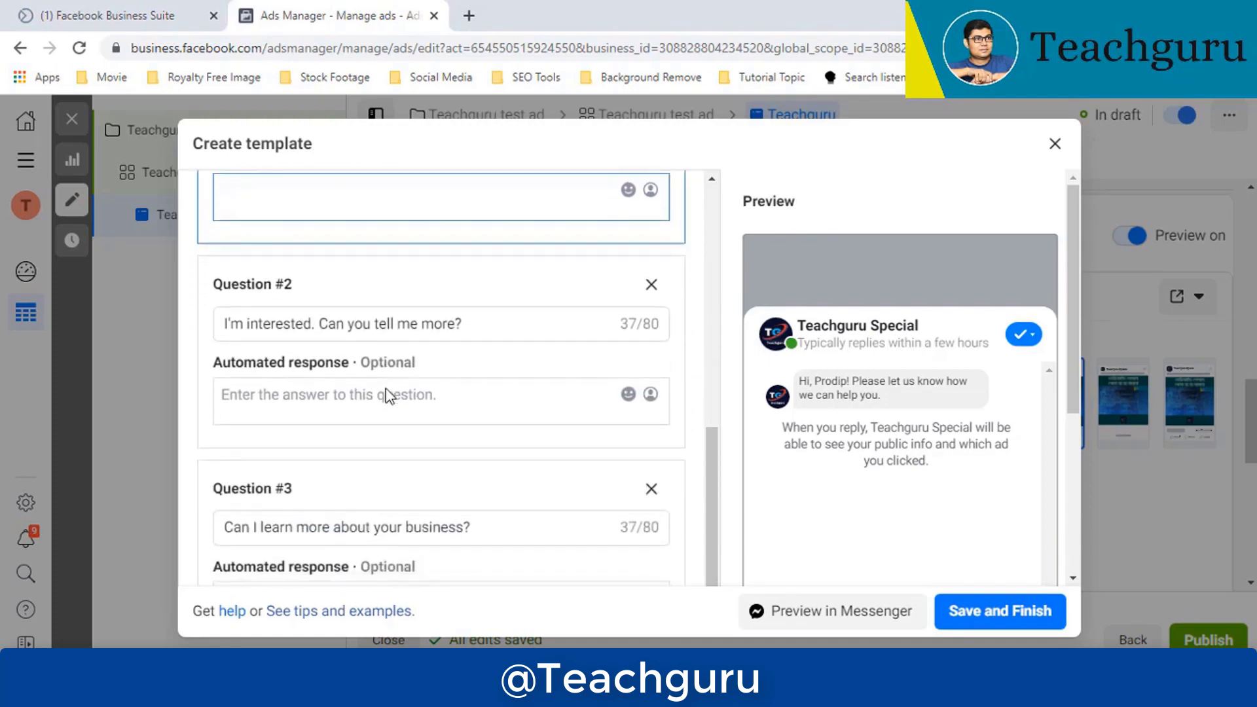
scroll(508, 392, down, 1)
scroll(508, 391, up, 6)
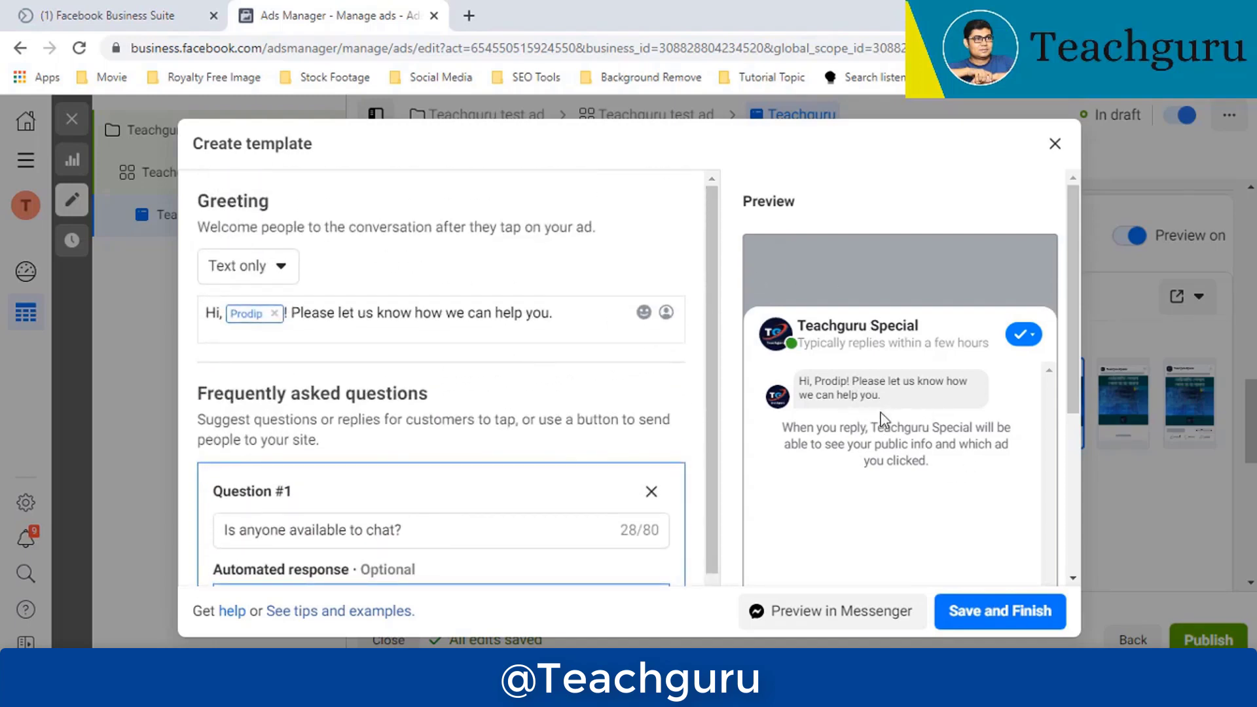
Check the greeting and suggested questions in the conversation preview and save the message template
drag(800, 383, 905, 405)
scroll(949, 425, down, 5)
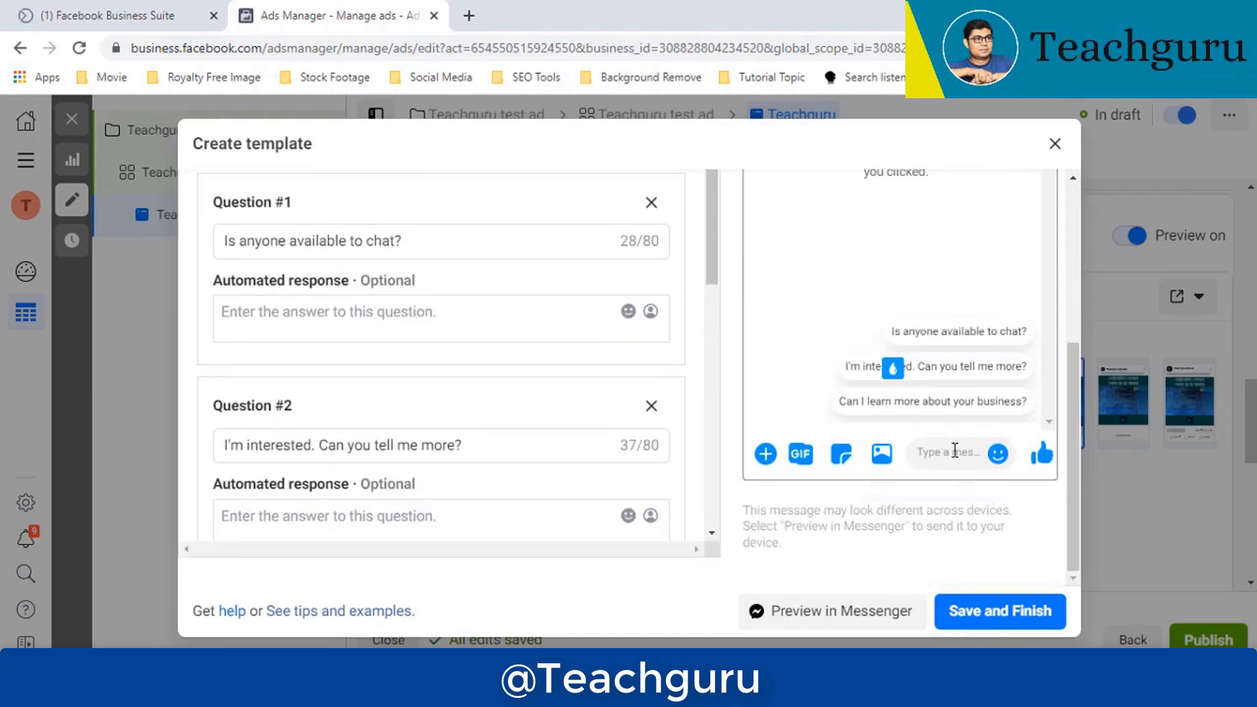
click(1006, 614)
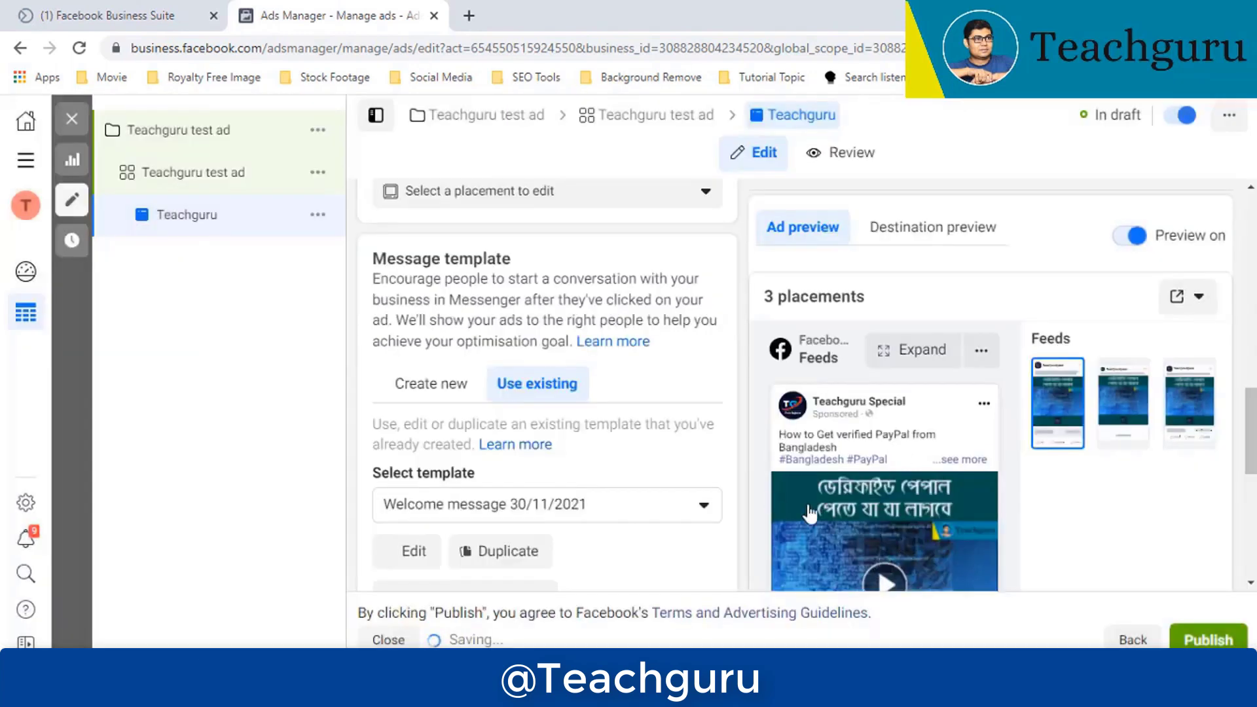
Leave the optional event tracking and URL parameters unset and publish the ad
scroll(623, 441, down, 3)
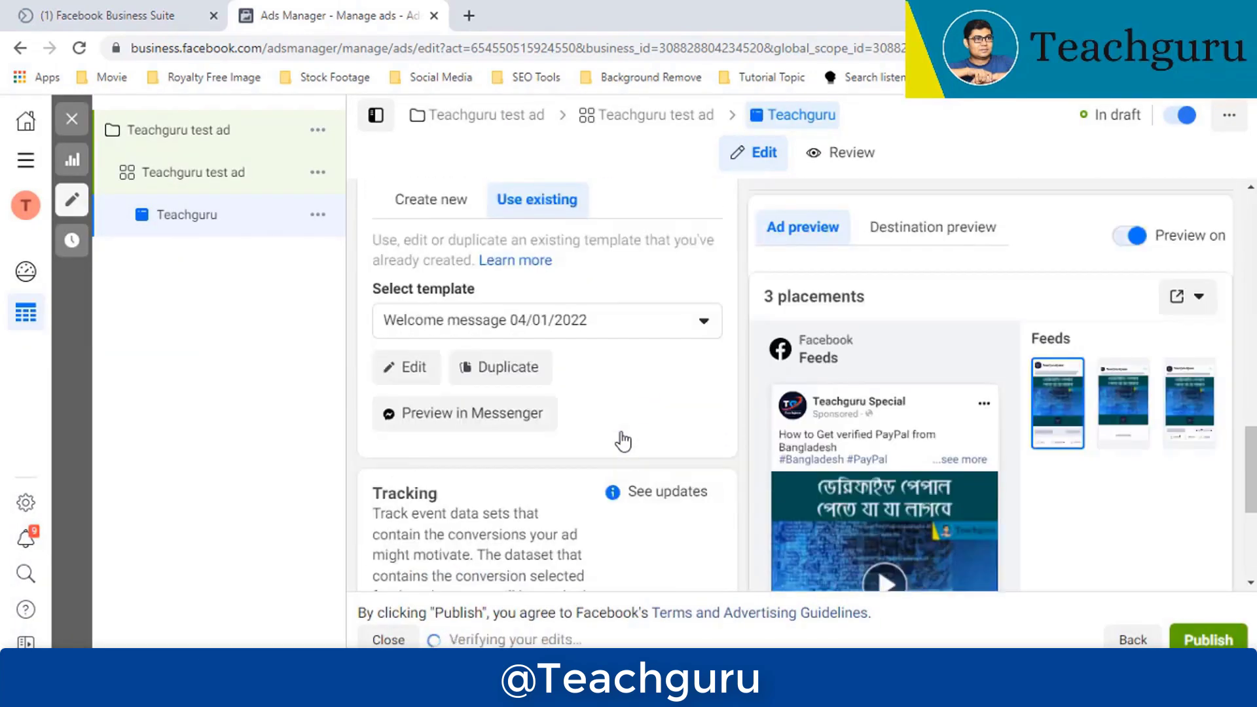
scroll(623, 441, down, 2)
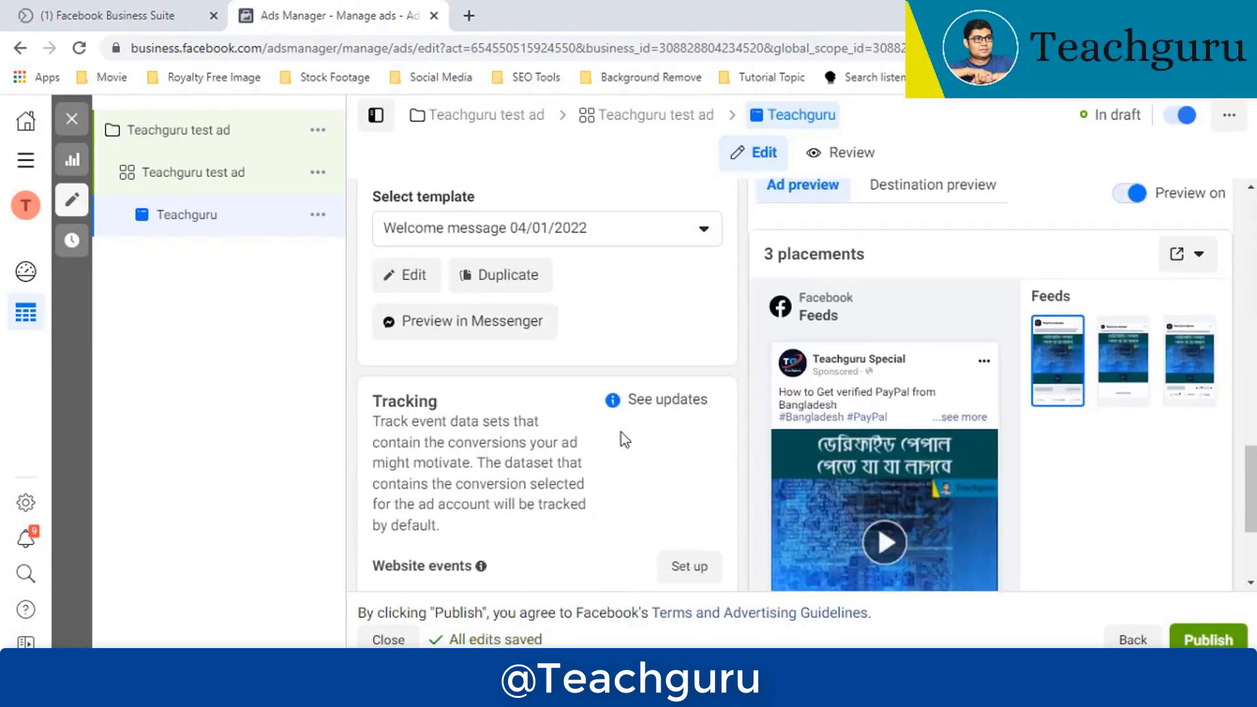
scroll(622, 440, down, 4)
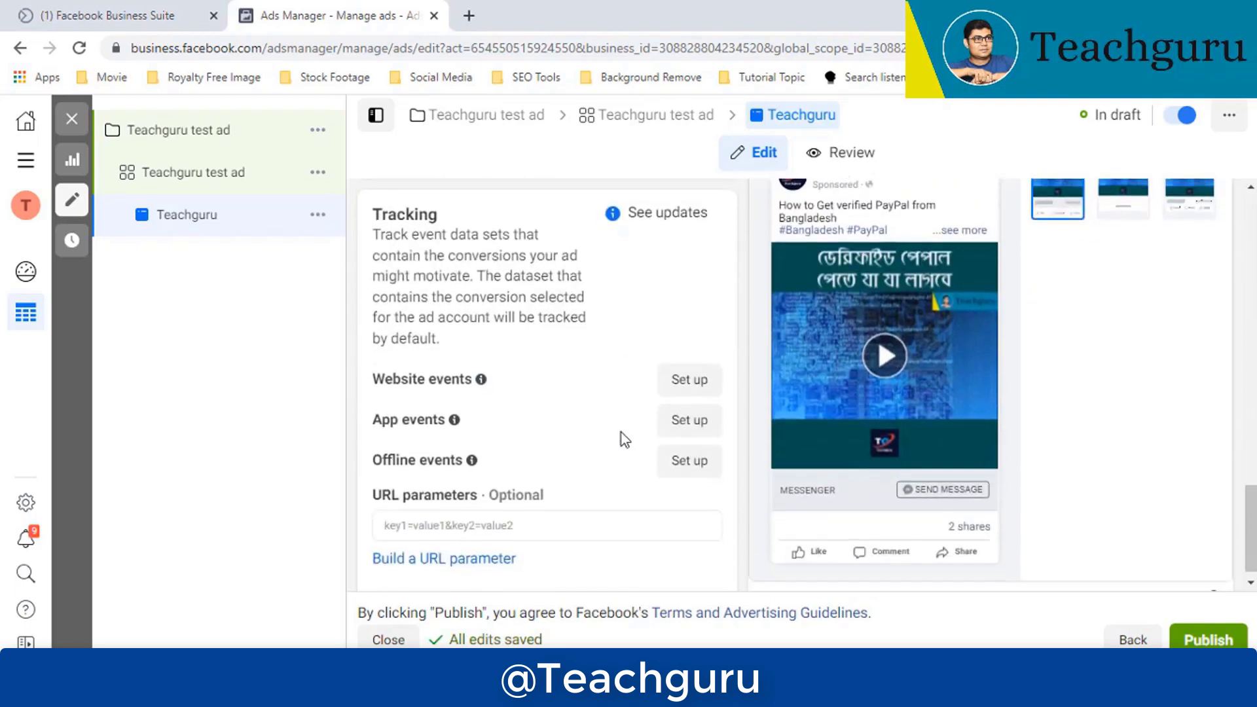
scroll(622, 441, up, 5)
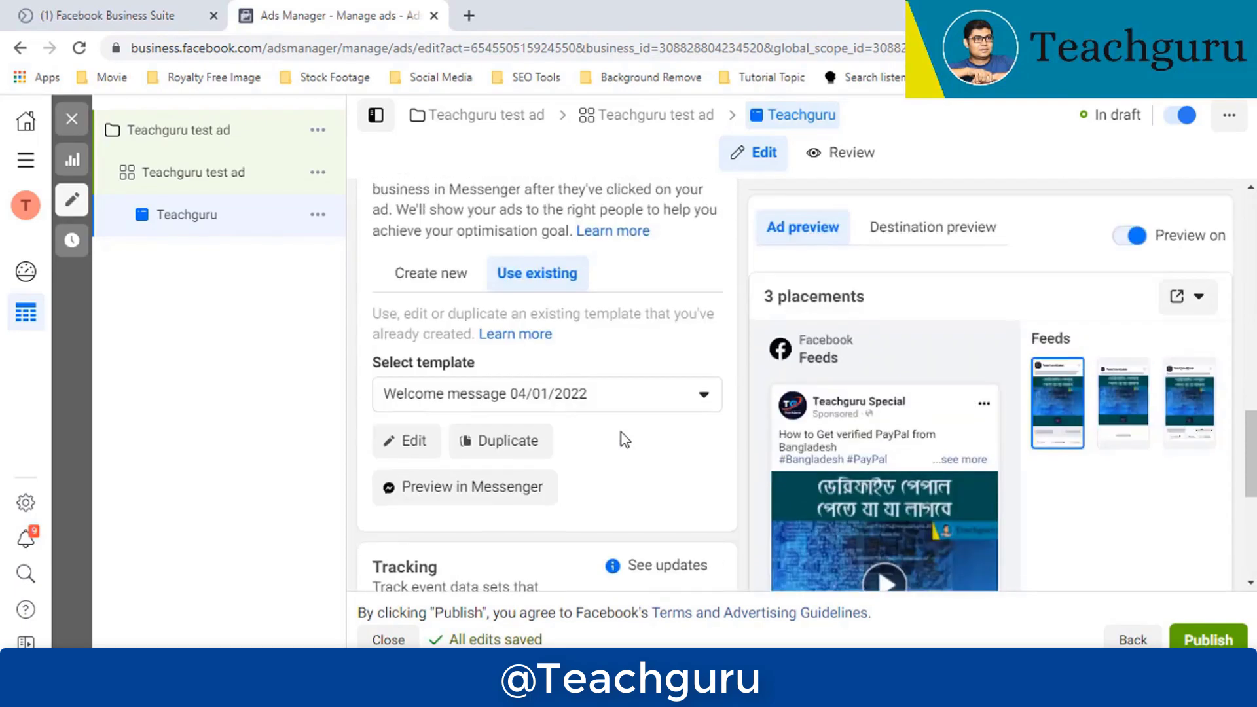
scroll(622, 441, up, 2)
scroll(622, 433, up, 5)
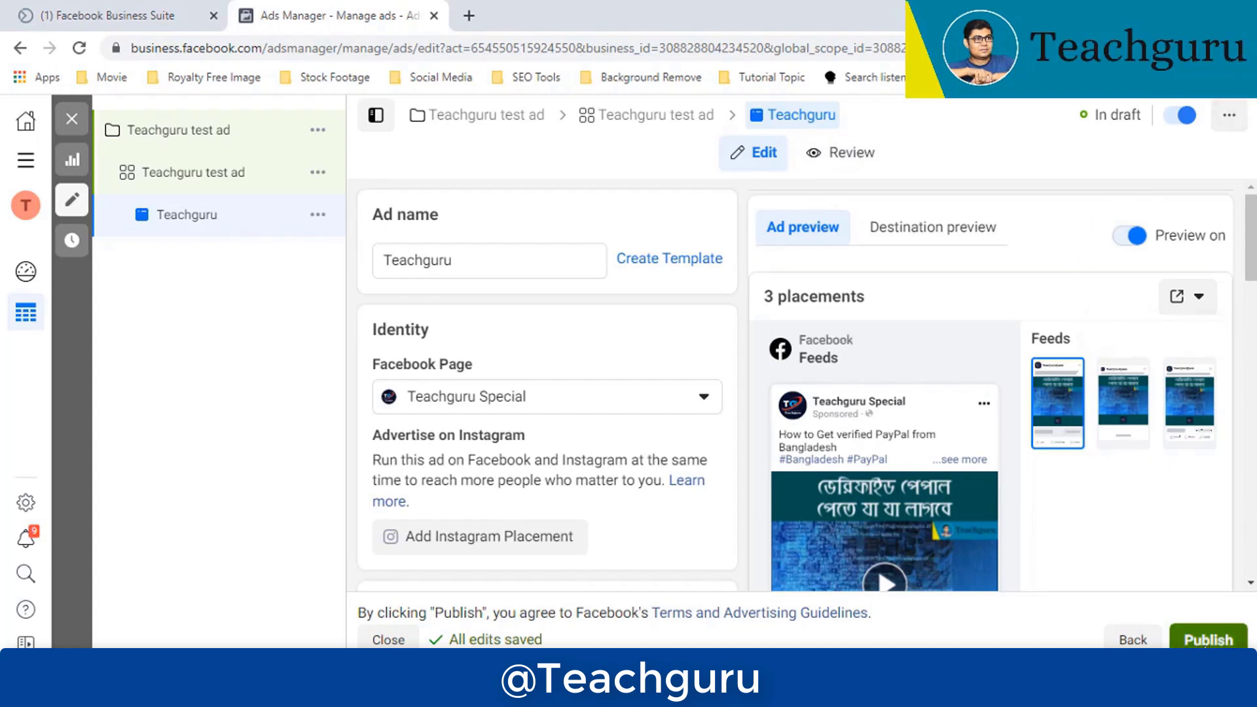
click(1205, 641)
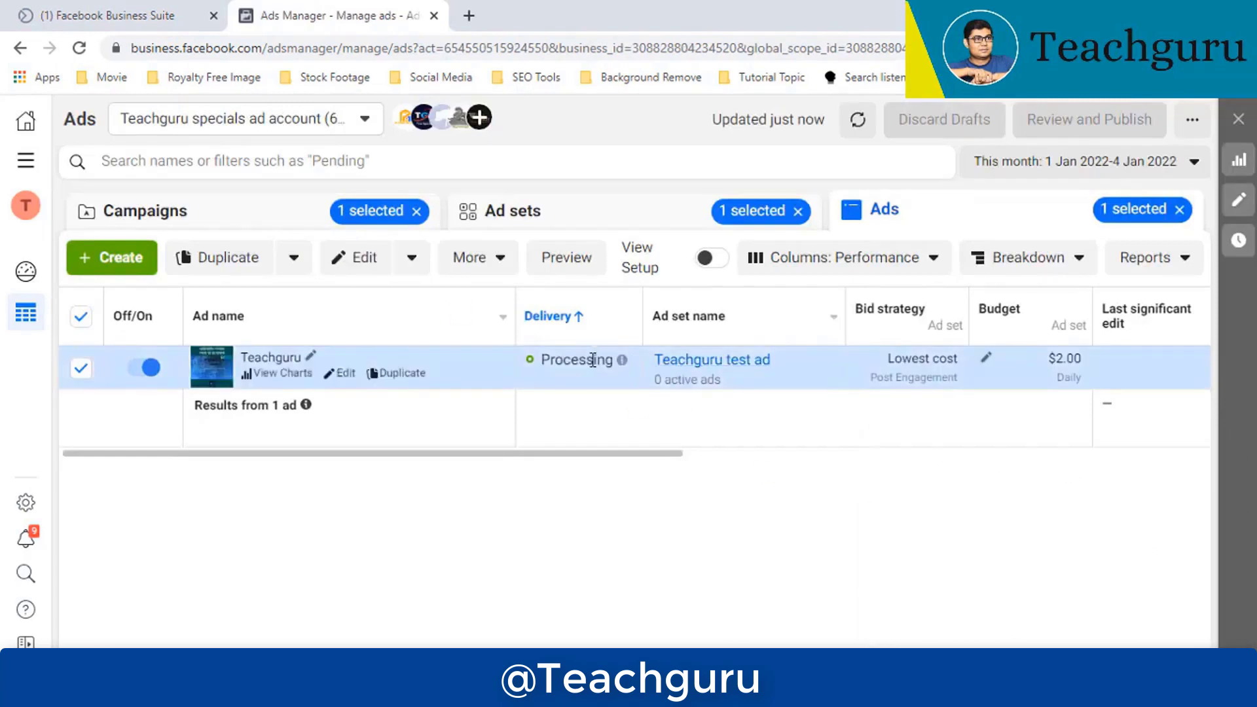
Reload the ads list to refresh the published ad's delivery status
click(168, 50)
key(Return)
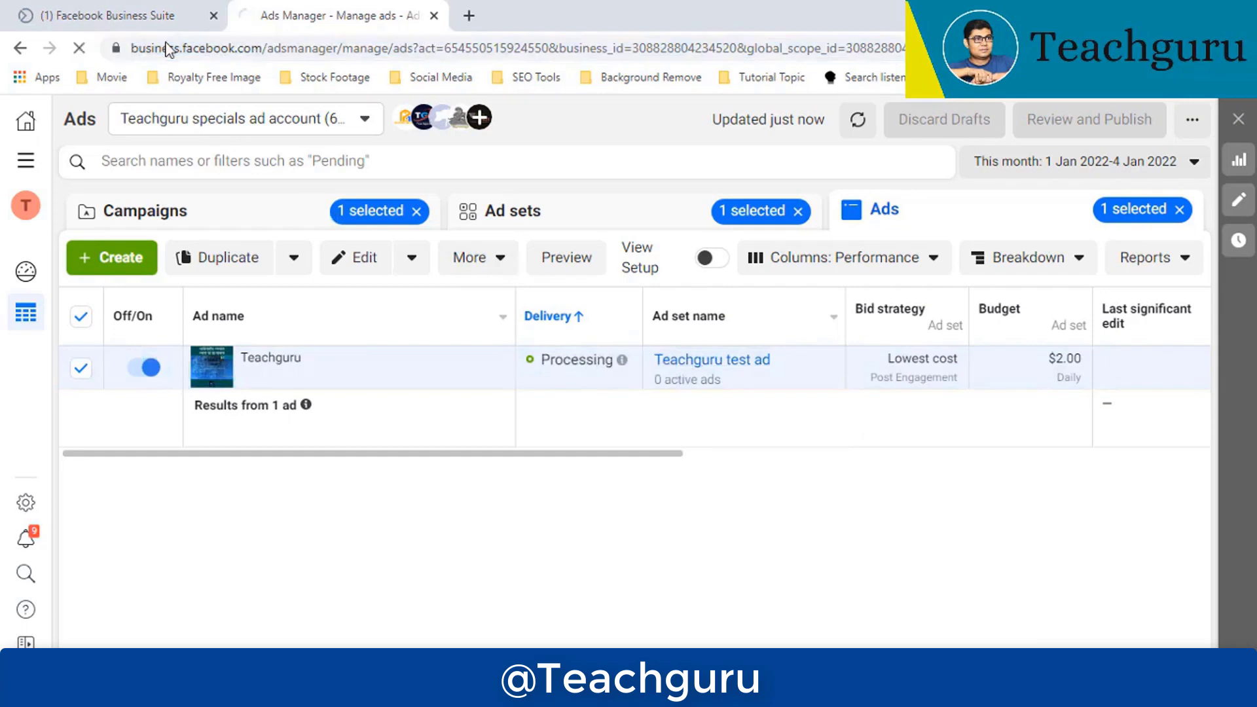